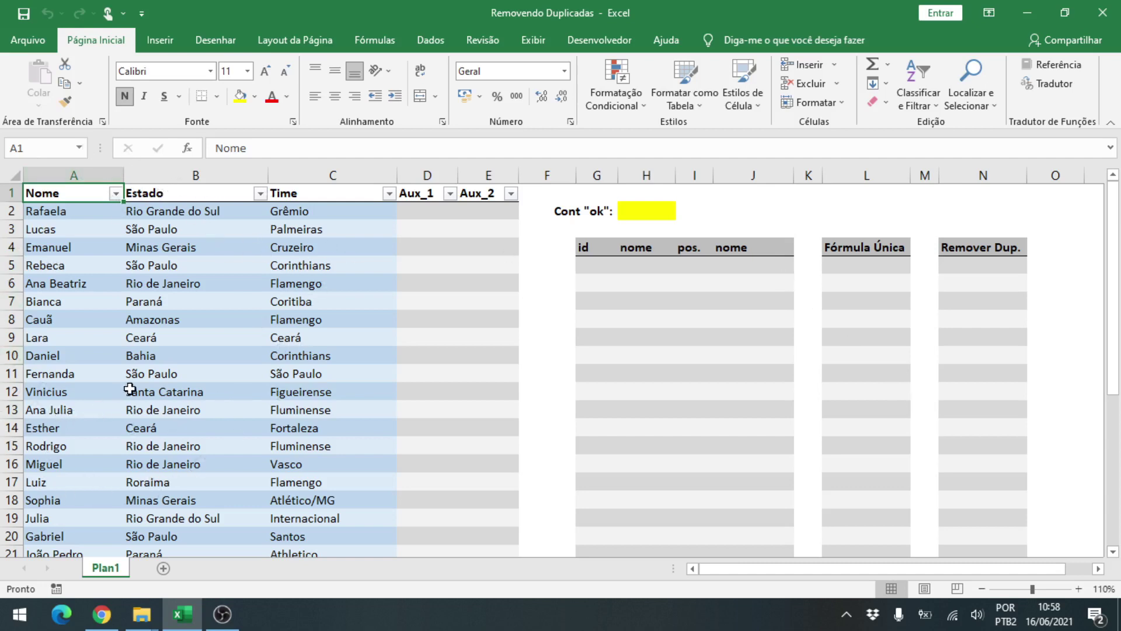
# Examine the source table and look for teams that repeat in the Time column.
pyautogui.scroll(-4, 141, 390)
pyautogui.scroll(-1, 152, 393)
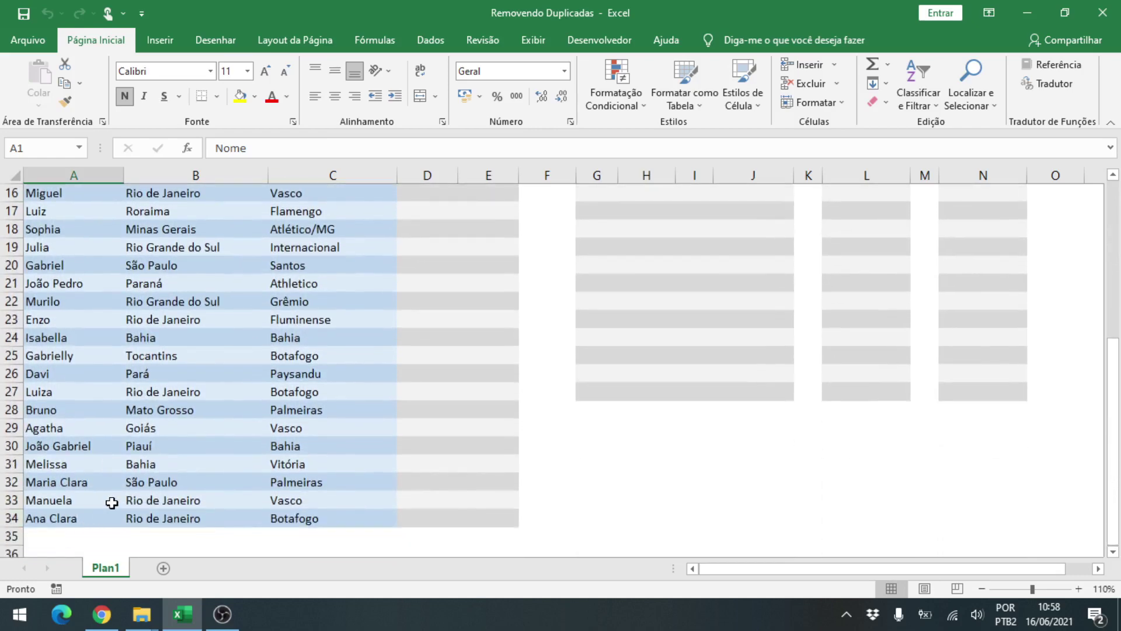
pyautogui.scroll(5, 213, 307)
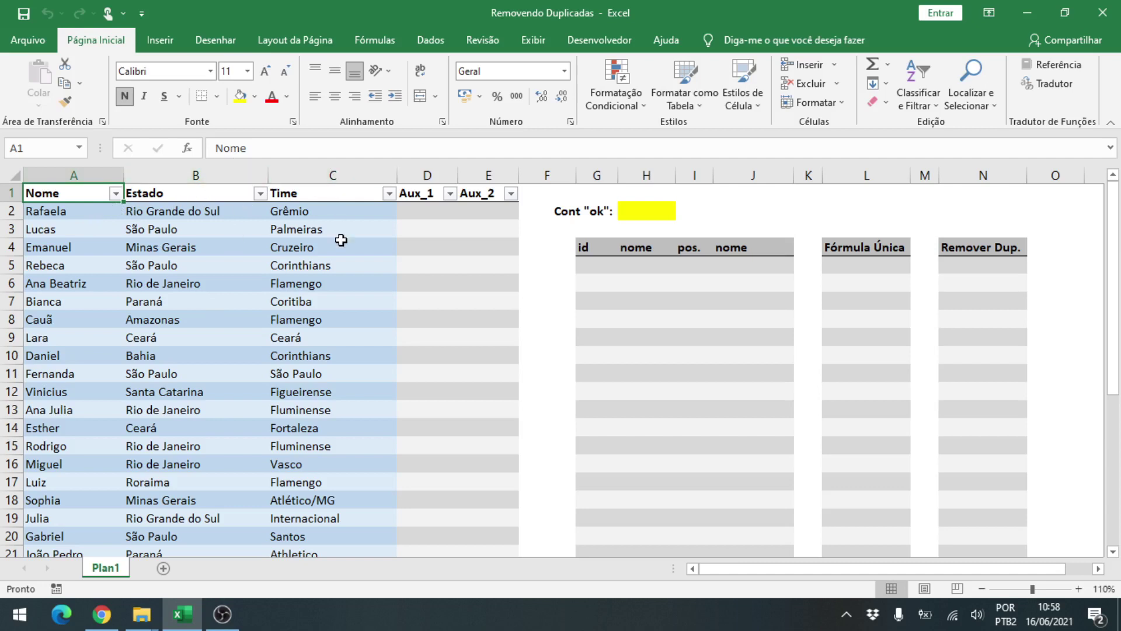
pyautogui.click(282, 263)
pyautogui.click(321, 356)
pyautogui.click(320, 285)
pyautogui.click(335, 482)
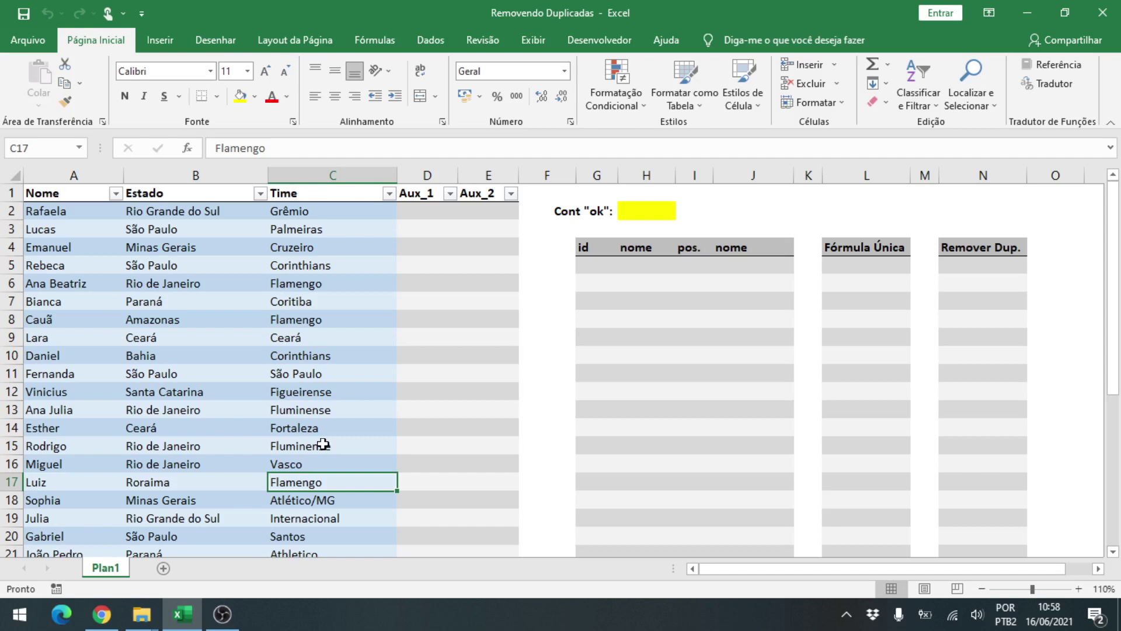
# Copy the Time values in C2:C34 and paste them into column P starting at P5.
pyautogui.moveTo(333, 213); pyautogui.dragTo(350, 518)
pyautogui.hotkey('ctrl', 'c')
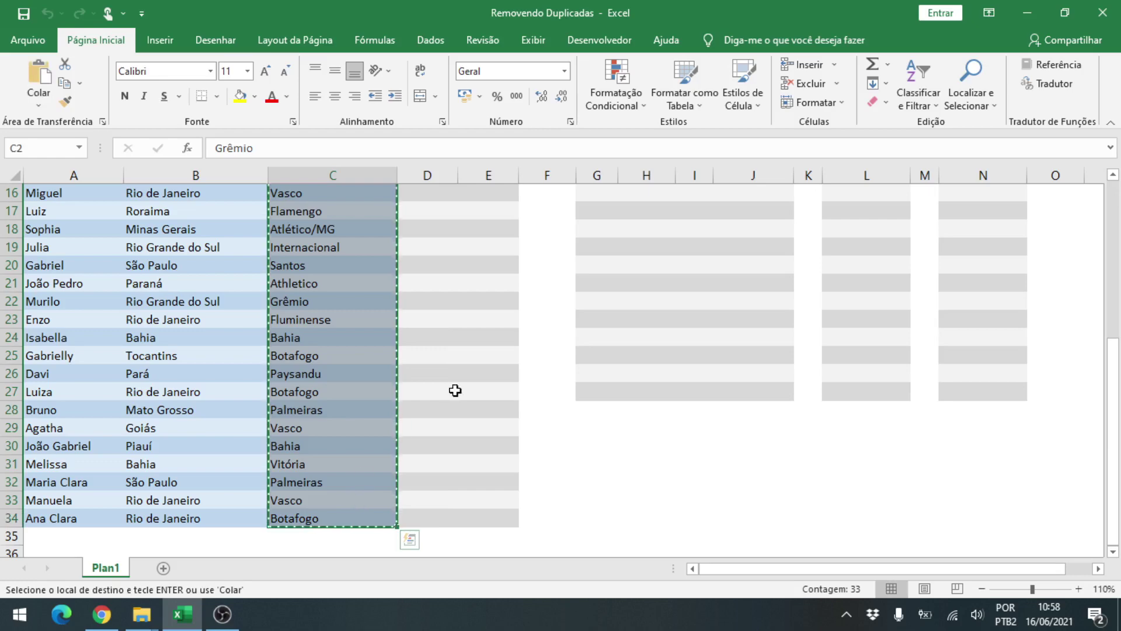
pyautogui.scroll(5, 456, 390)
pyautogui.click(1082, 266)
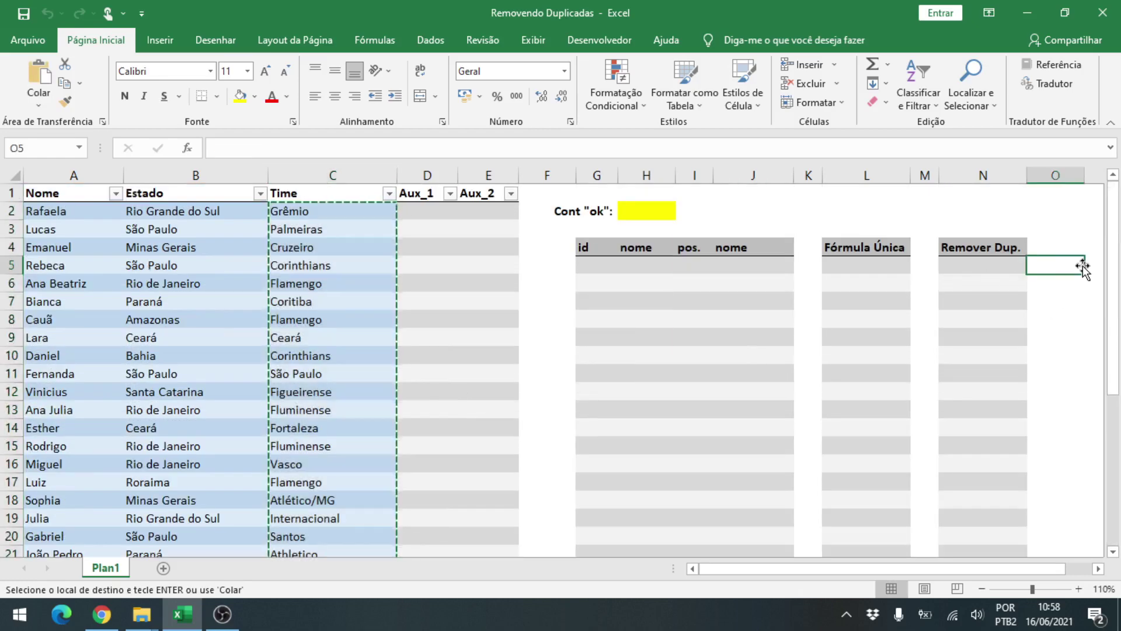
pyautogui.press('Right')
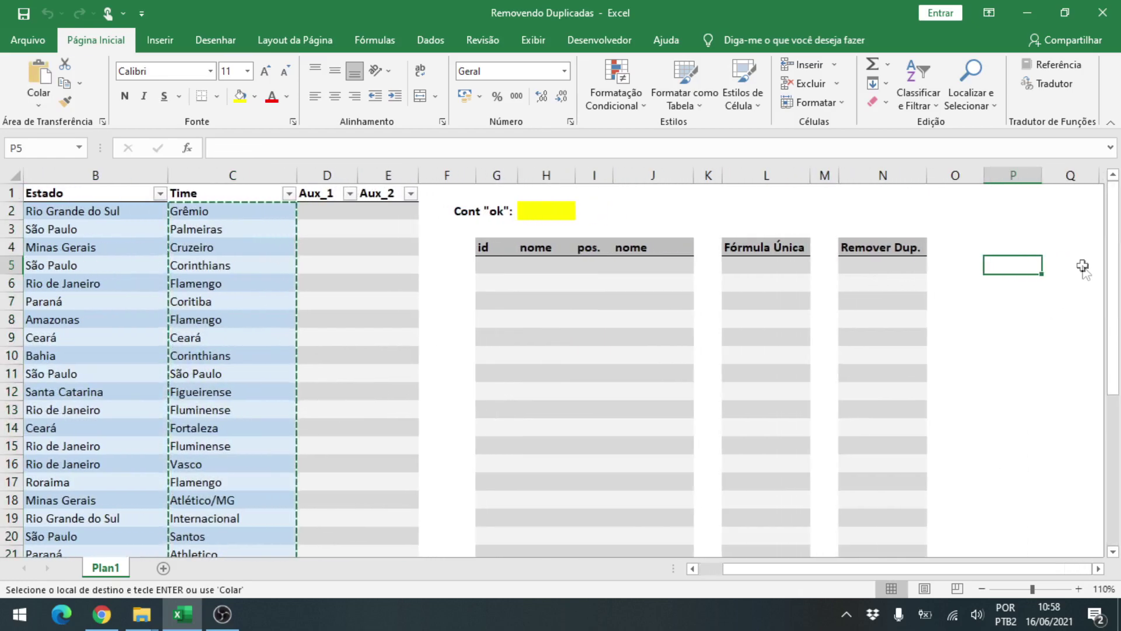
pyautogui.hotkey('ctrl', 'v')
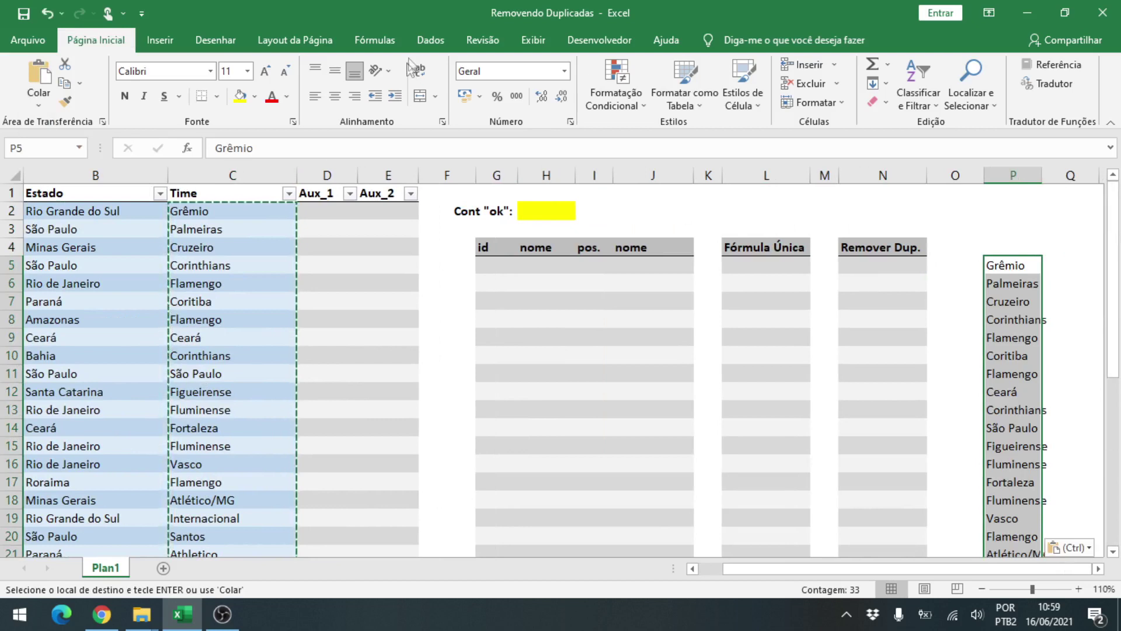
# Remove the duplicates from the pasted team list in column P, treating the data as having no headers.
pyautogui.click(430, 39)
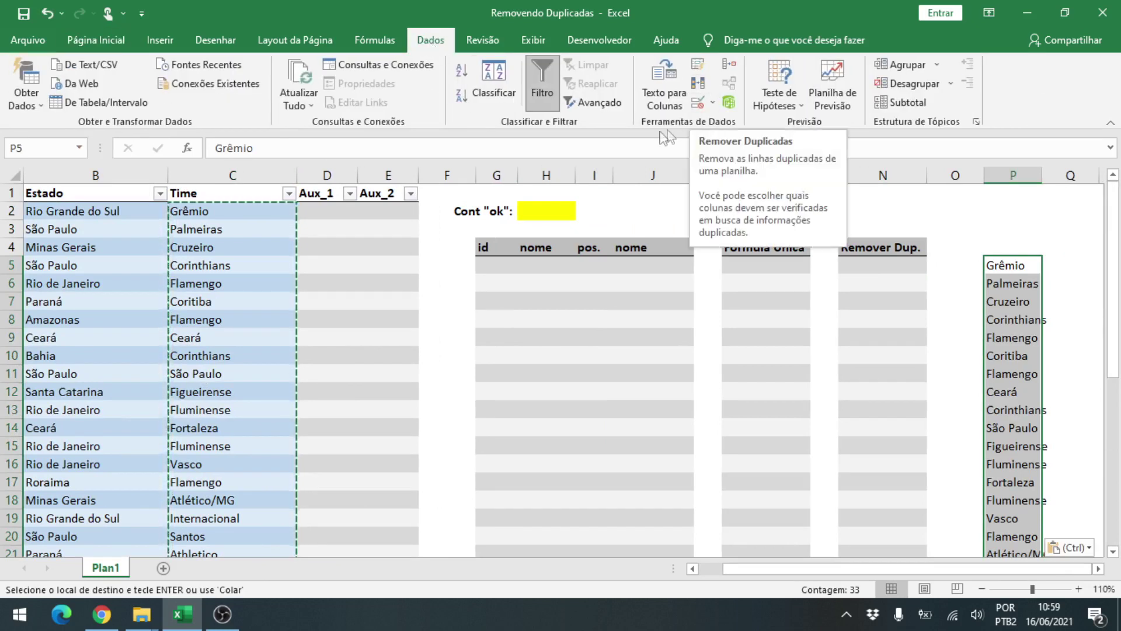
pyautogui.click(699, 84)
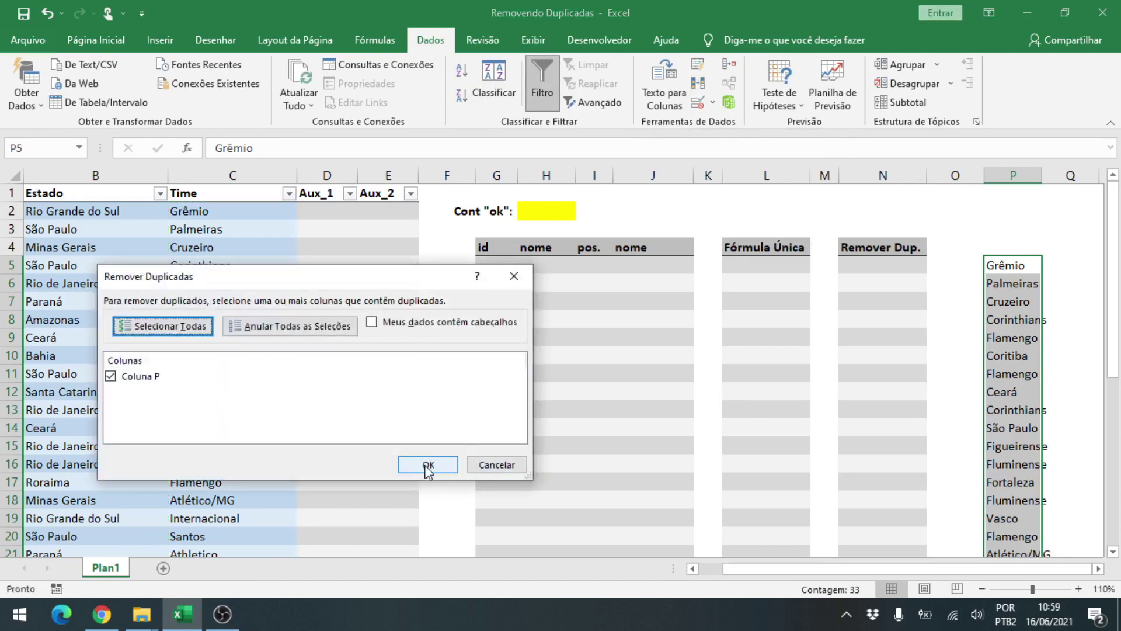
pyautogui.click(429, 467)
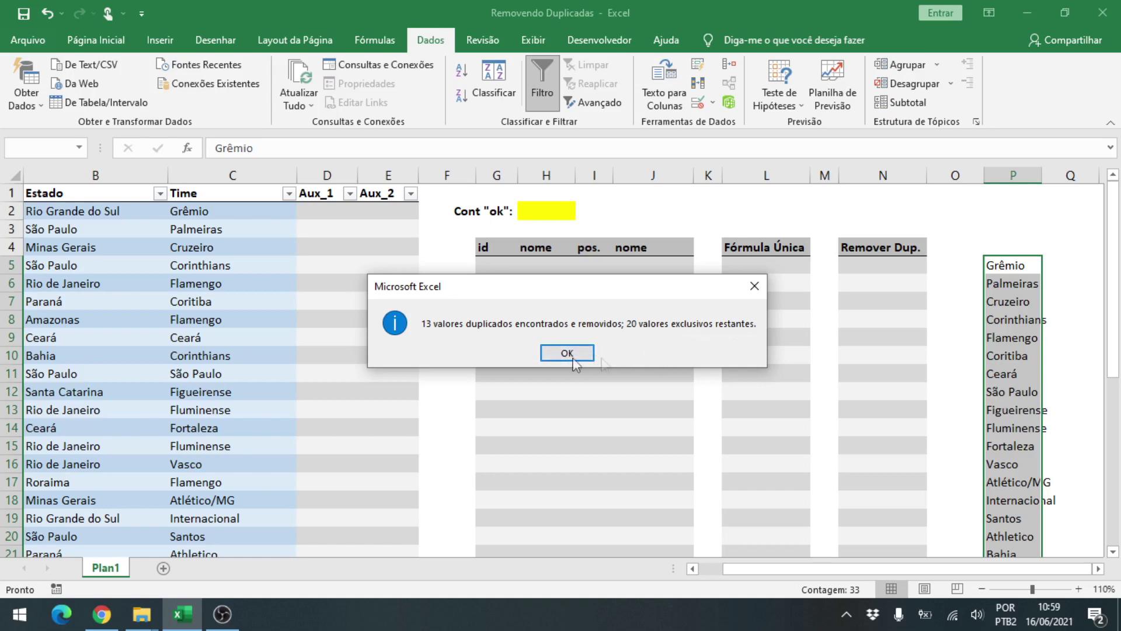
pyautogui.click(567, 352)
pyautogui.scroll(-1, 1019, 304)
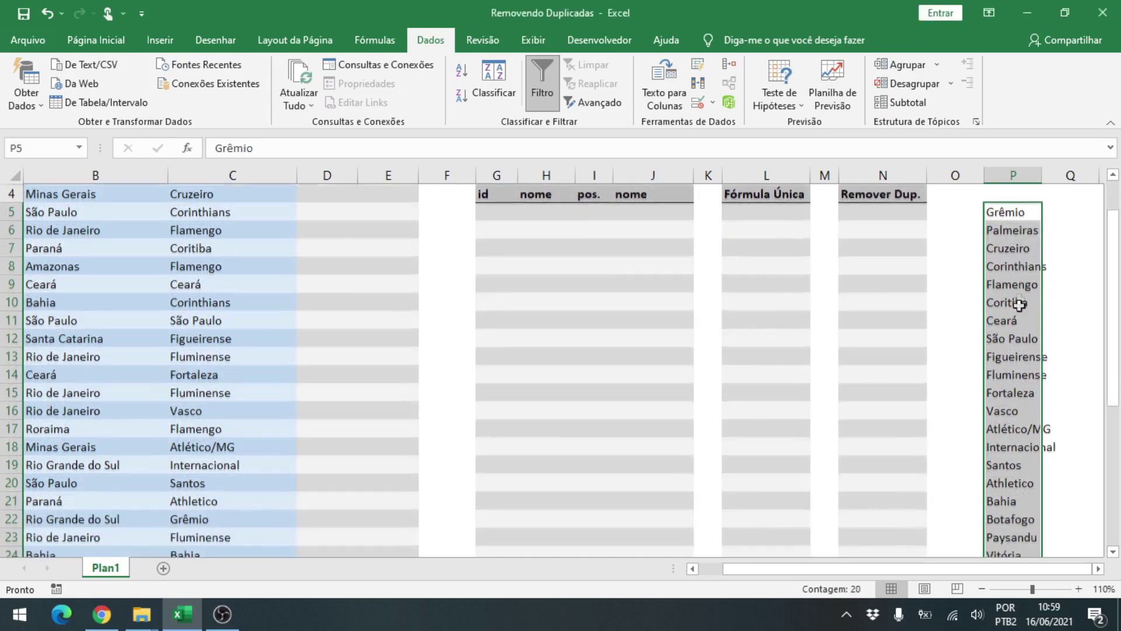
pyautogui.scroll(-2, 1016, 351)
pyautogui.scroll(3, 1013, 409)
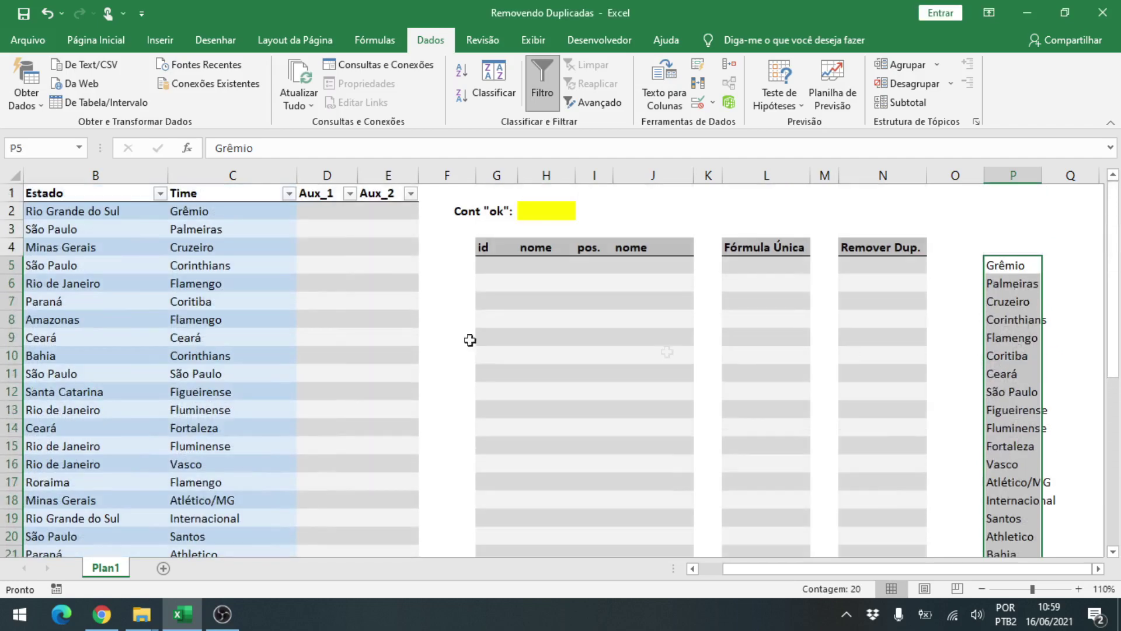
pyautogui.click(271, 209)
pyautogui.scroll(-7, 296, 351)
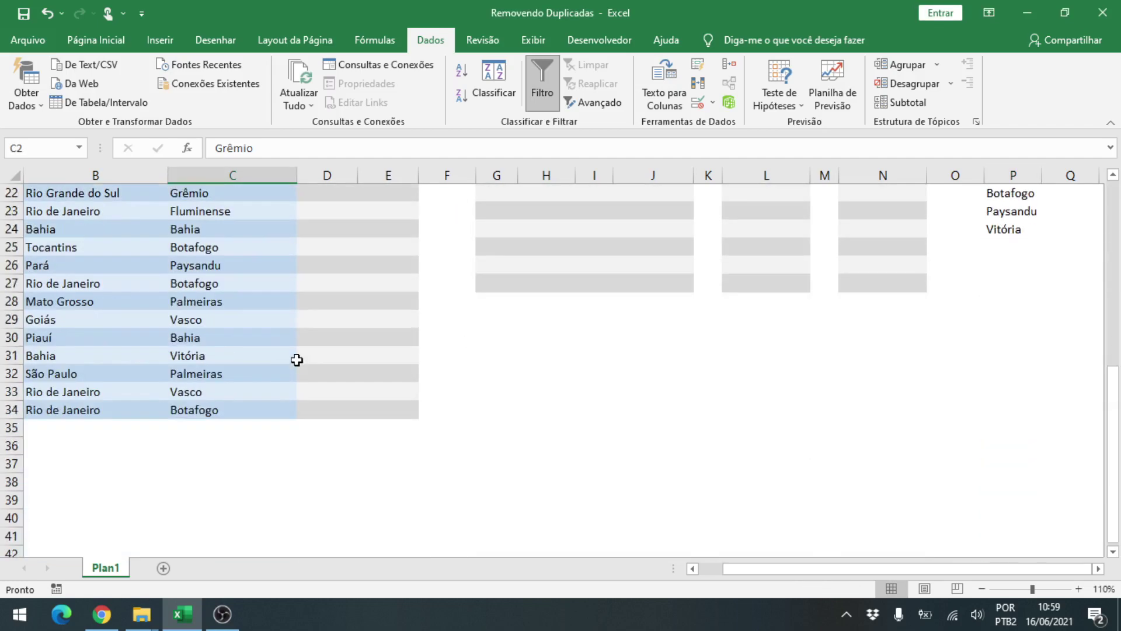
pyautogui.scroll(7, 321, 391)
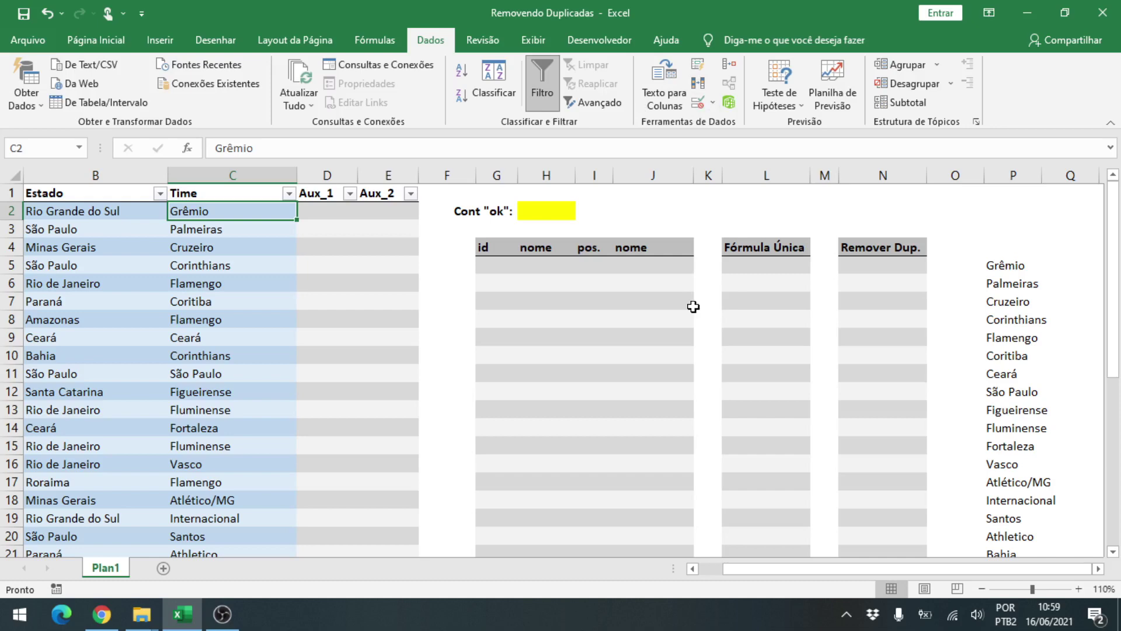
# Copy the unique team list starting at P5 into the "Remover Dup." column starting at N5.
pyautogui.click(1018, 268)
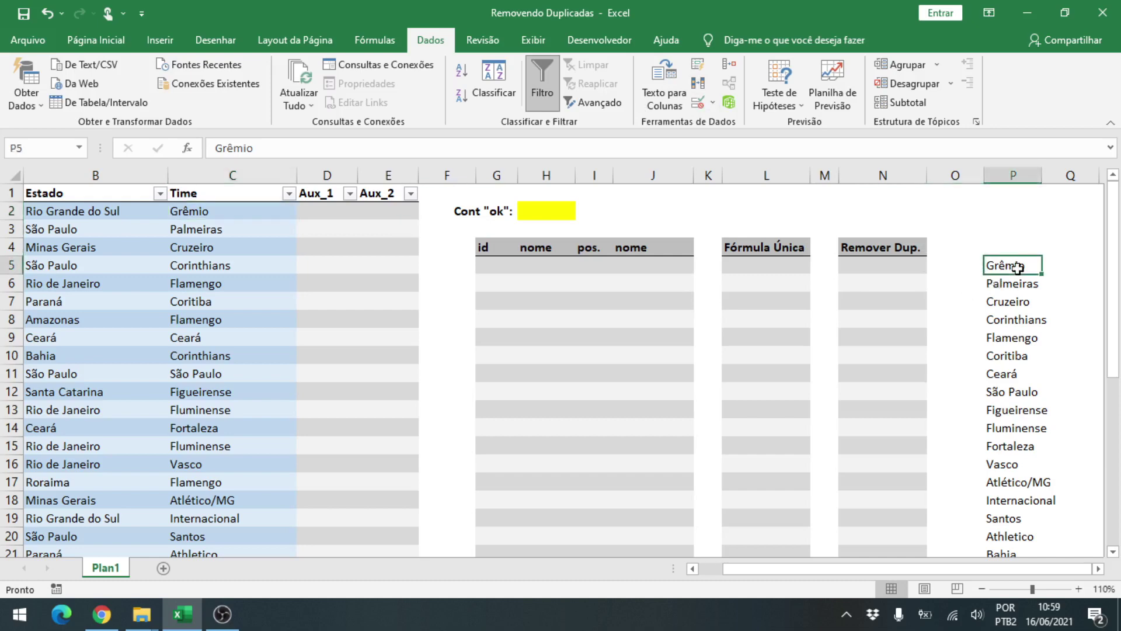
pyautogui.hotkey('ctrl', 'shift', 'Down')
pyautogui.hotkey('ctrl', 'c')
pyautogui.press('Left')
pyautogui.press('Left')
pyautogui.hotkey('ctrl', 'v')
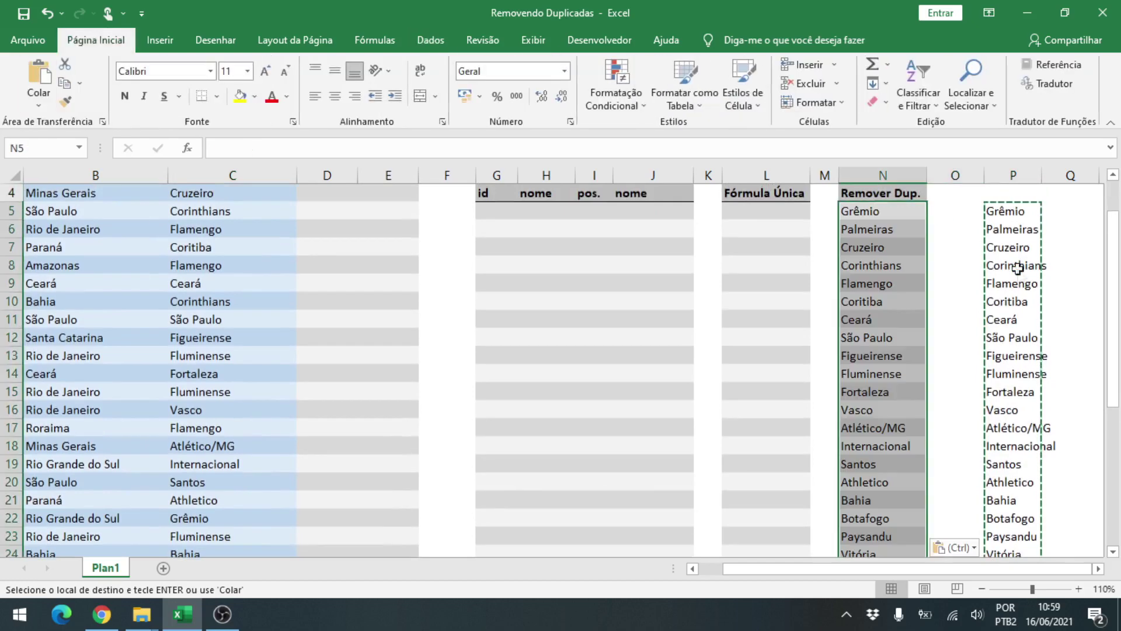
# Clear the temporary team list from column P, starting at P5.
pyautogui.press('Right')
pyautogui.press('Right')
pyautogui.hotkey('ctrl', 'shift', 'Down')
pyautogui.press('Delete')
# Begin a CONT.SES formula in D2 of the Aux_1 column with the expanding criteria range $C$2:C2.
pyautogui.hotkey('ctrl', 'Down')
pyautogui.hotkey('ctrl', 'Left')
pyautogui.hotkey('ctrl', 'Up')
pyautogui.hotkey('ctrl', 'Up')
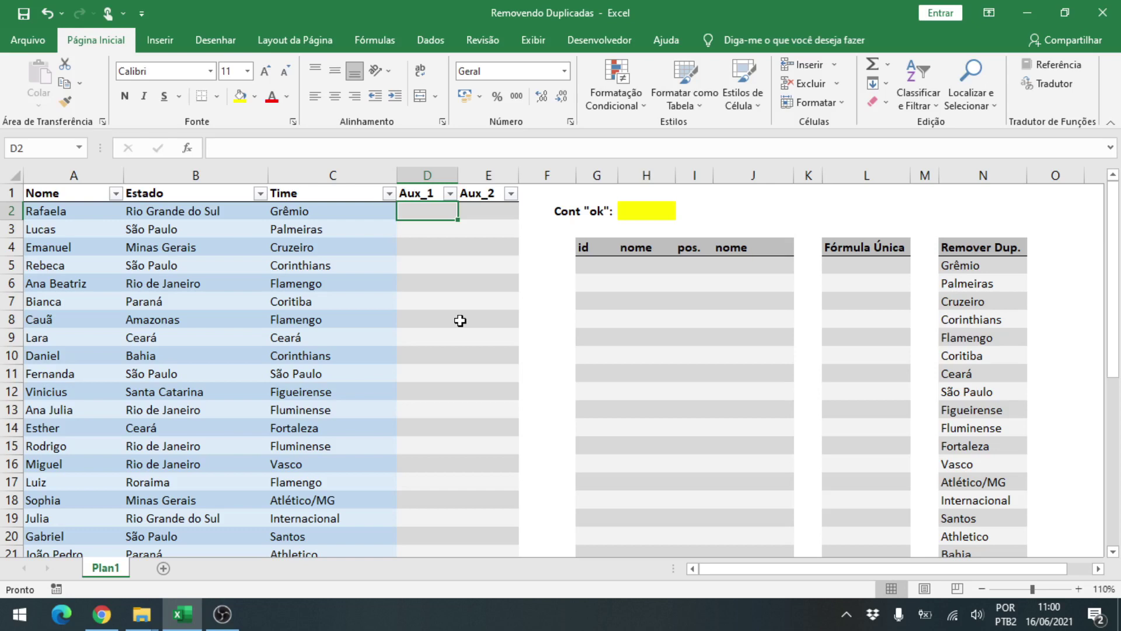
pyautogui.write('=')
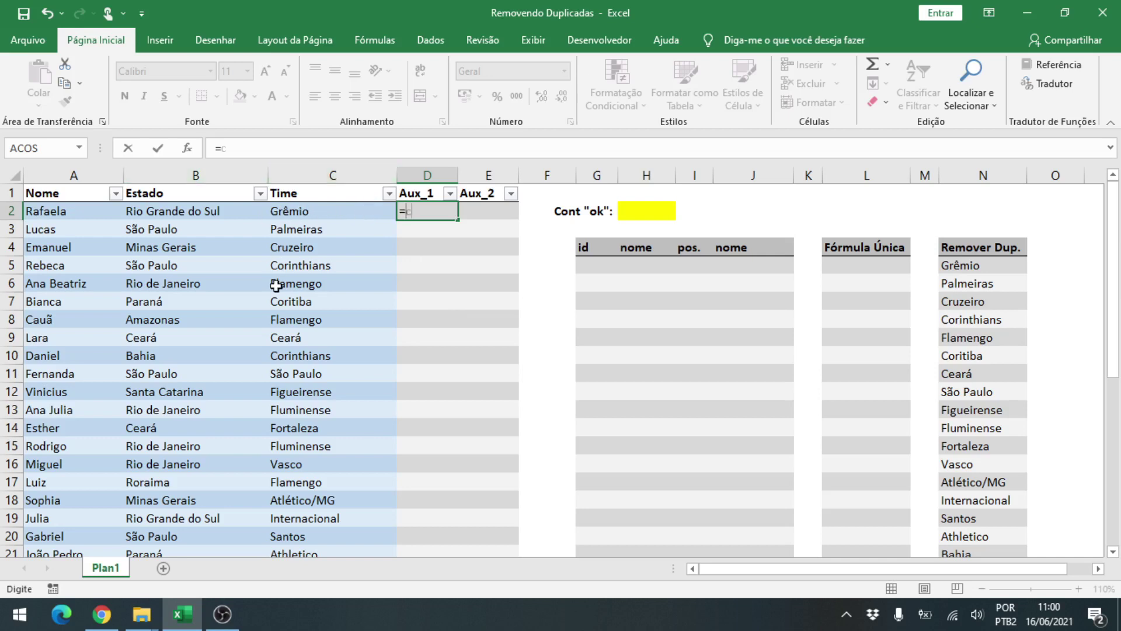
pyautogui.write('cont.ses(')
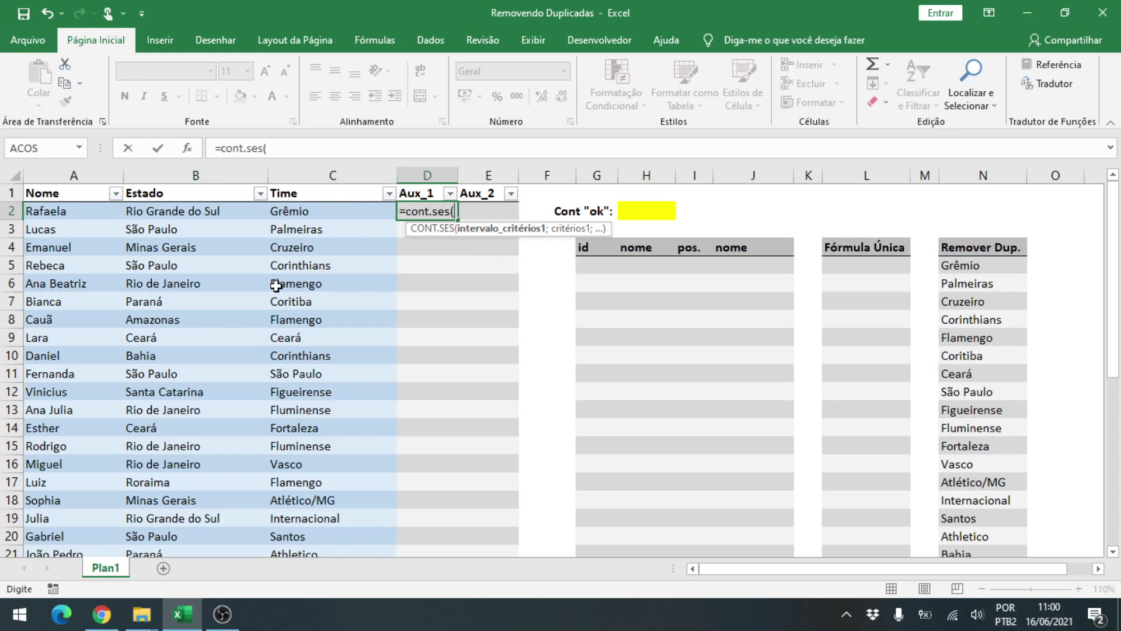
pyautogui.press('Left')
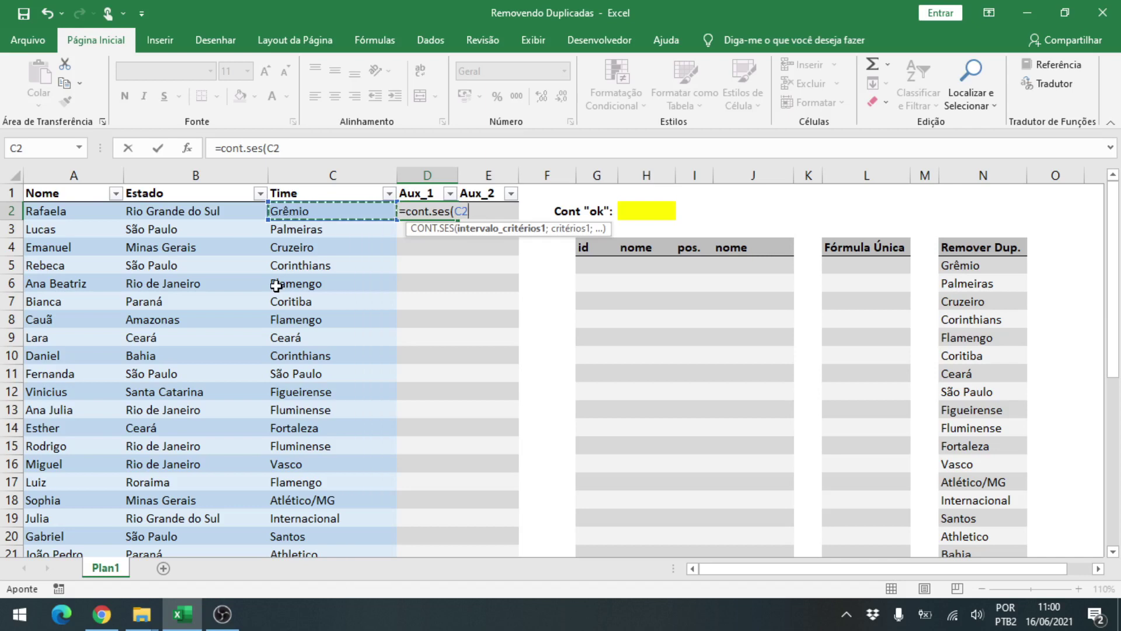
pyautogui.press('F8')
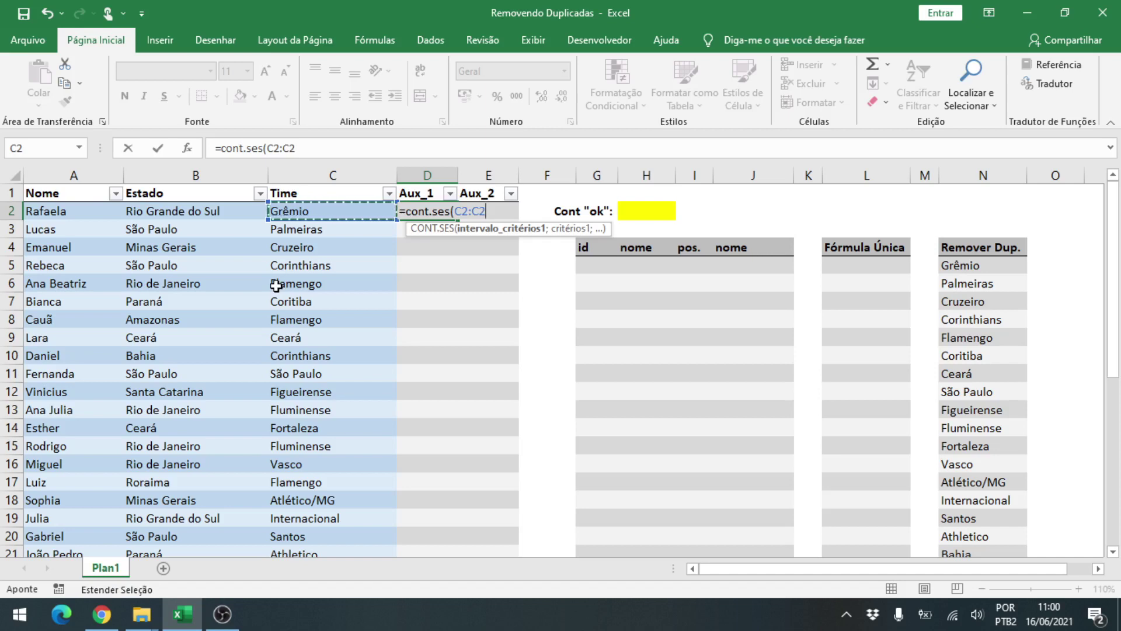
pyautogui.write(')')
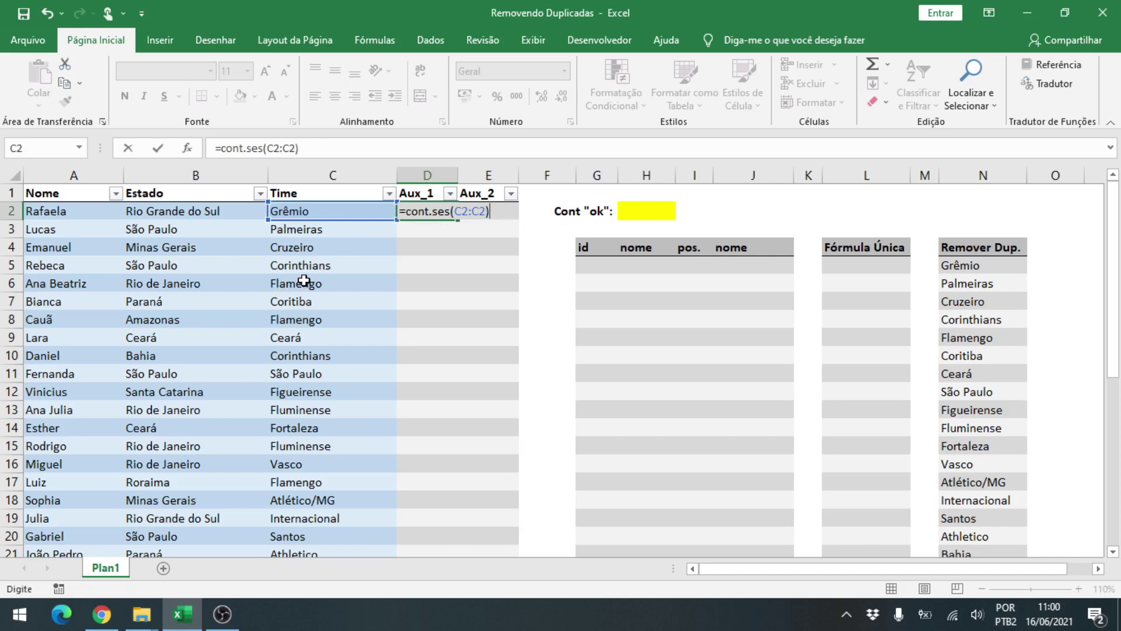
pyautogui.click(461, 212)
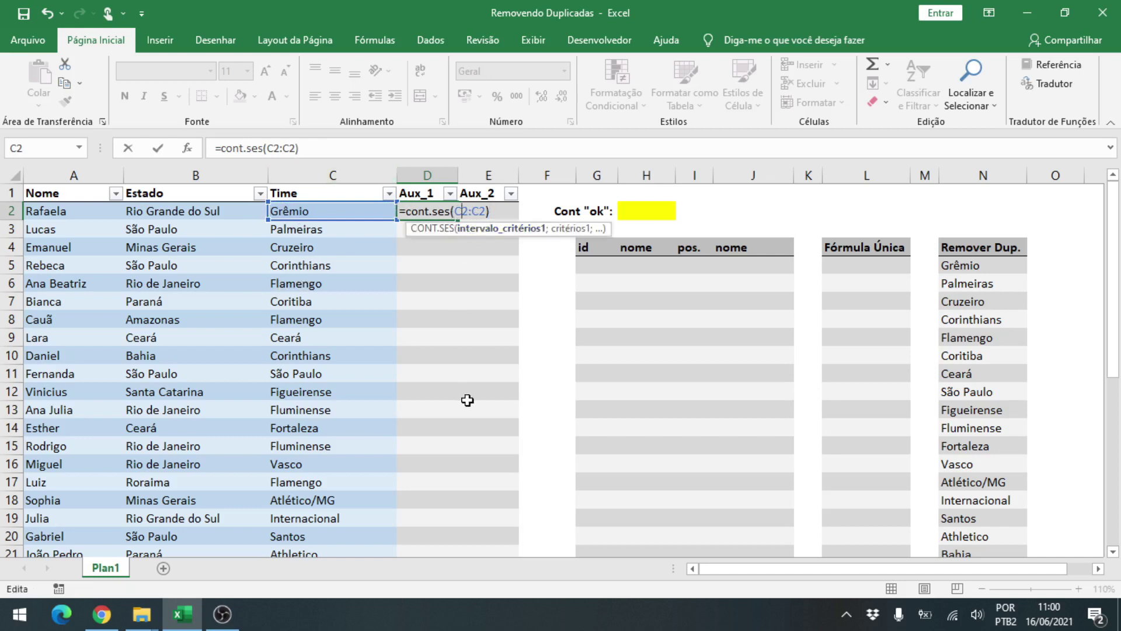
pyautogui.press('F4')
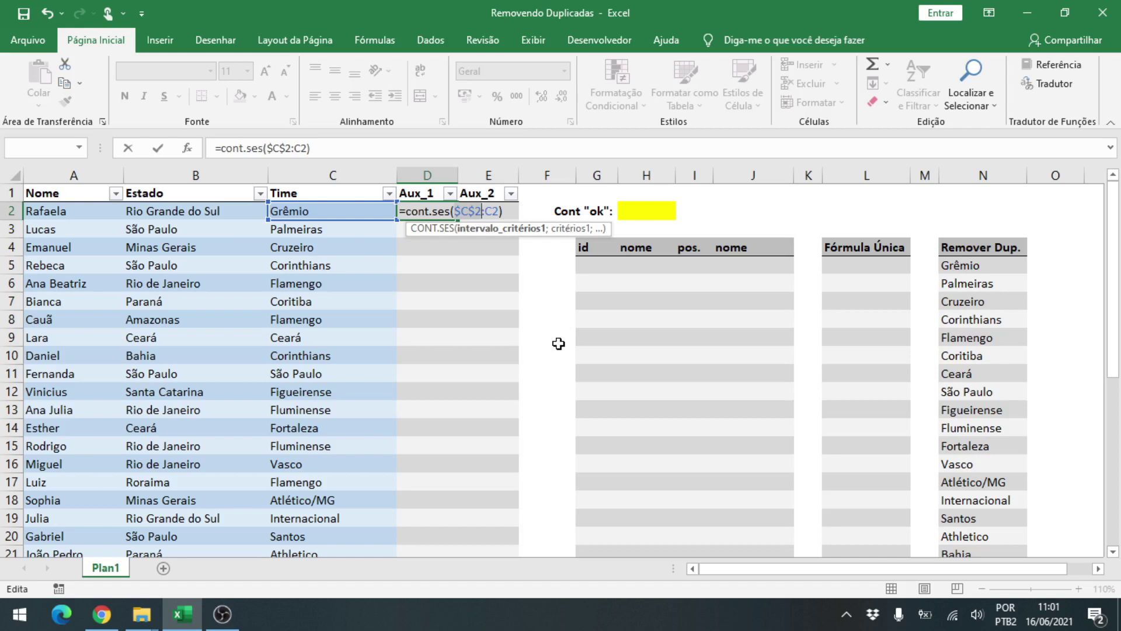
# Add C2 as the criterion and enter the formula =CONT.SES($C$2:C2;C2) in D2.
pyautogui.click(500, 212)
pyautogui.write(';')
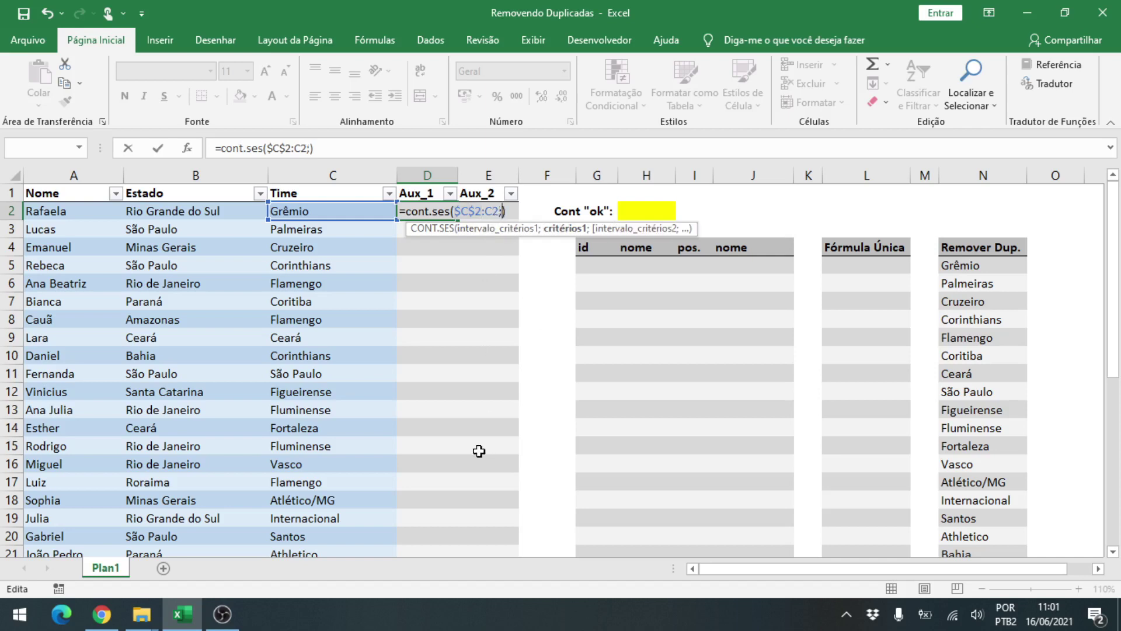
pyautogui.click(344, 211)
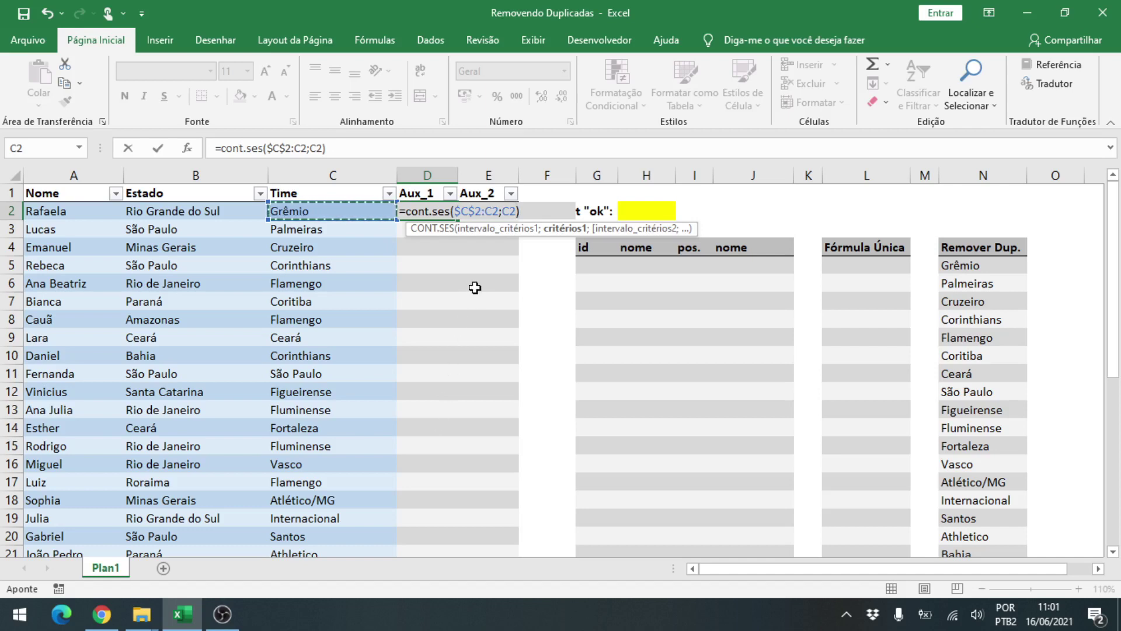
pyautogui.press('Return')
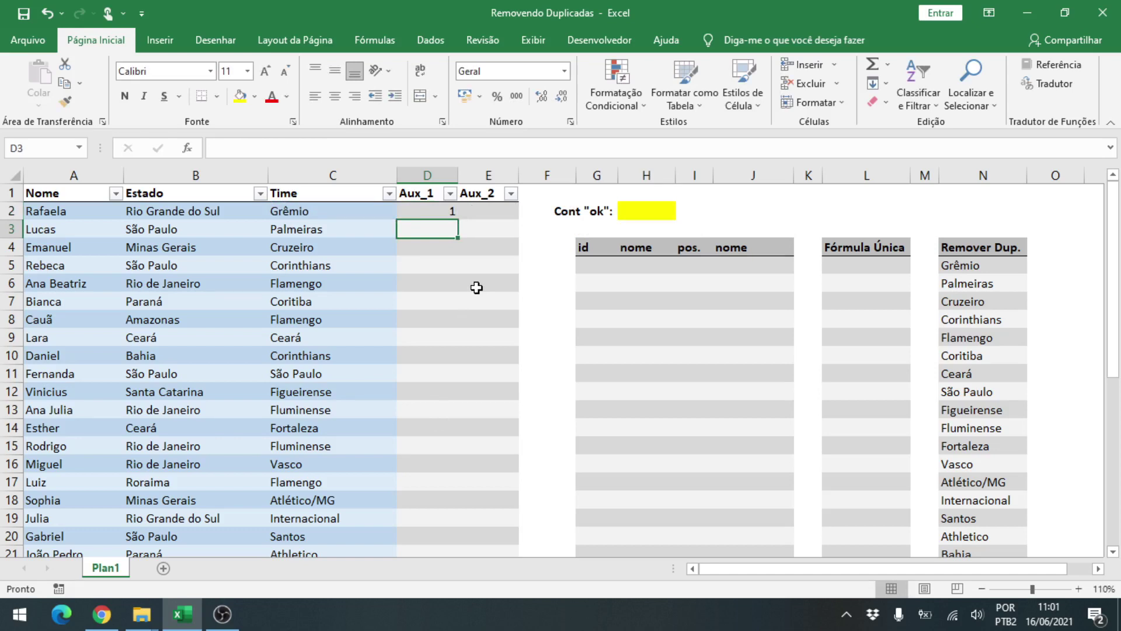
# Copy the D2 formula and paste it as formulas only from D3 down to the last table row of Aux_1.
pyautogui.press('Up')
pyautogui.press('Left')
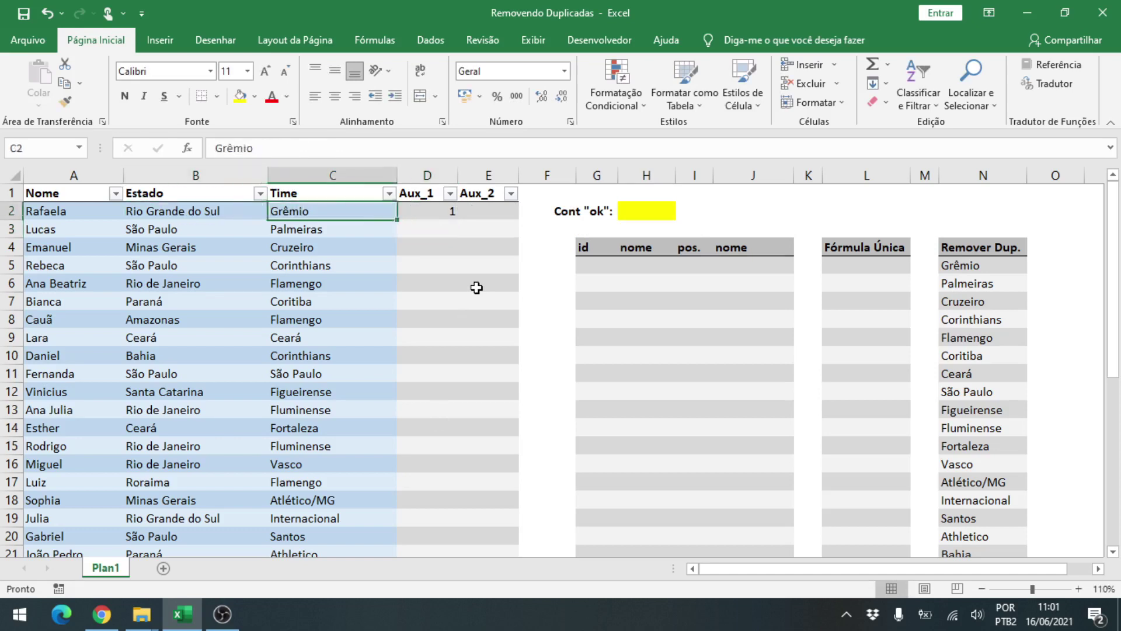
pyautogui.press('Right')
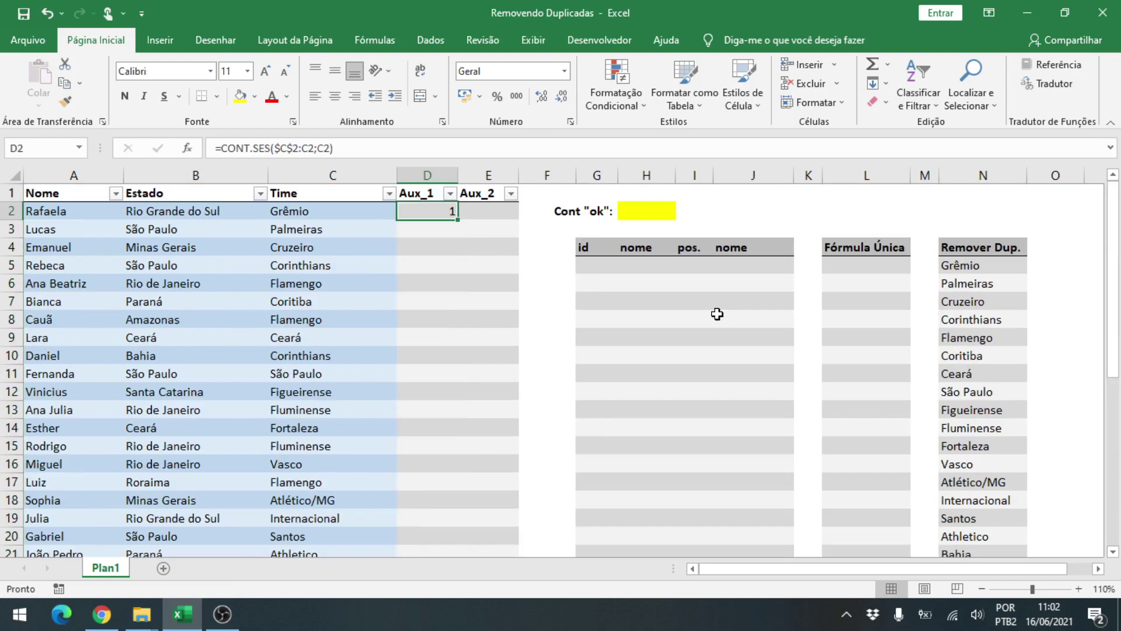
pyautogui.hotkey('ctrl', 'c')
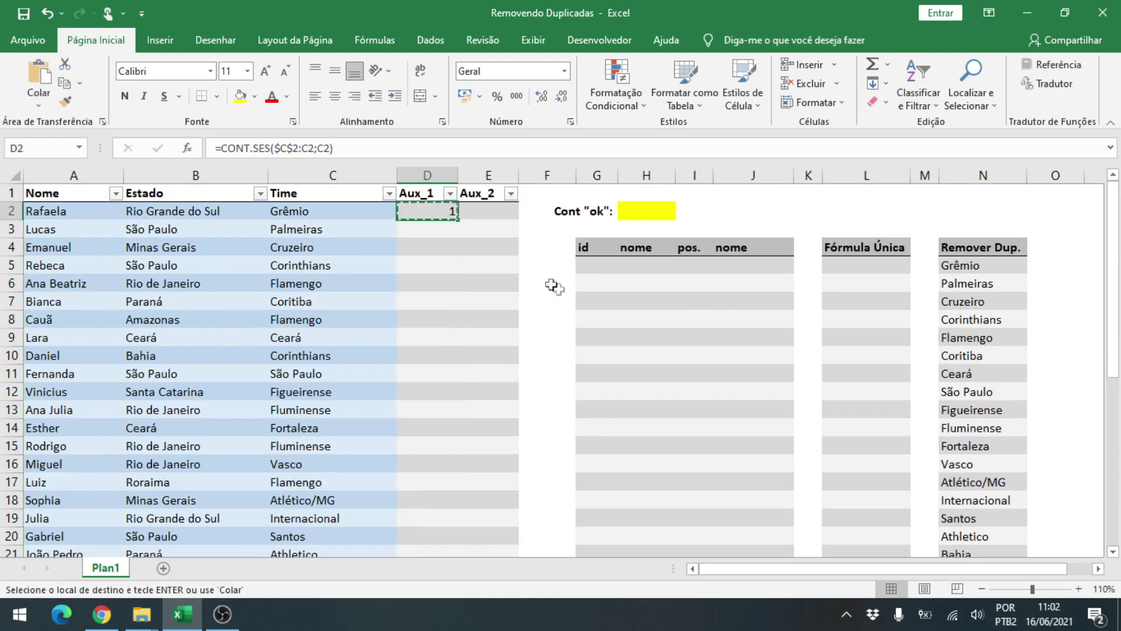
pyautogui.moveTo(438, 229); pyautogui.dragTo(427, 480)
pyautogui.scroll(6, 522, 395)
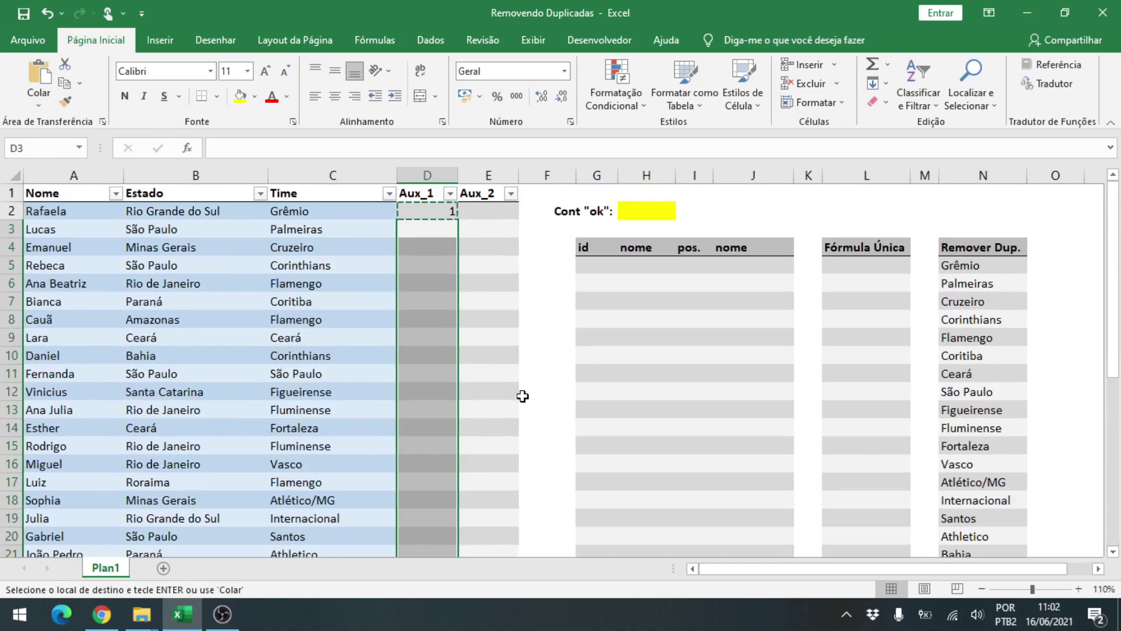
pyautogui.press('alt')
pyautogui.press('h')
pyautogui.press('v')
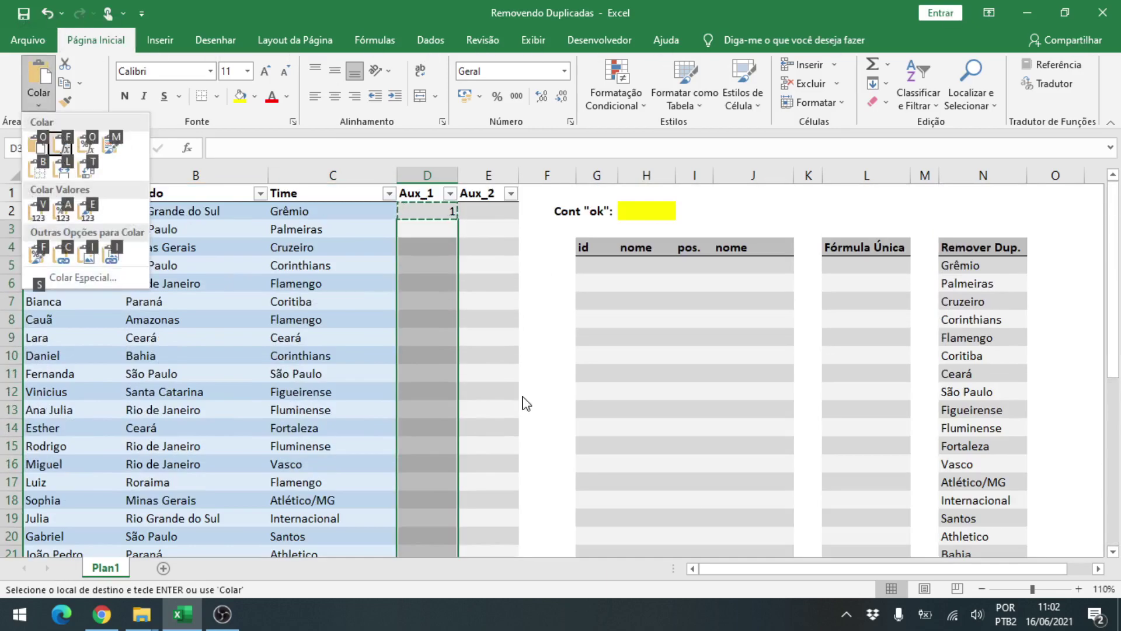
pyautogui.press('f')
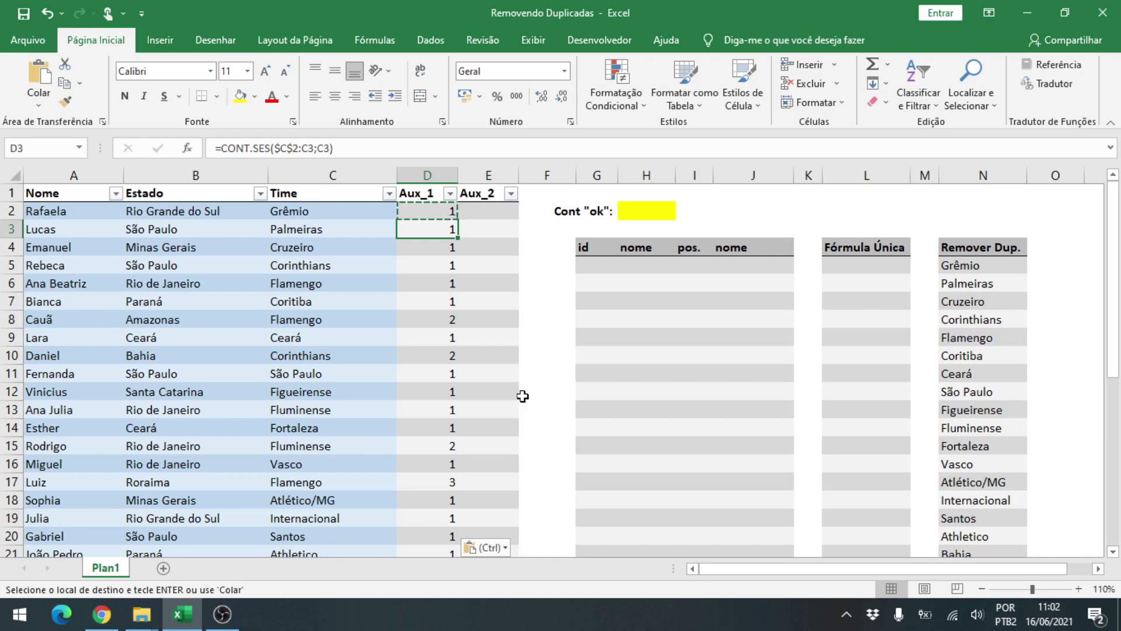
pyautogui.press('Escape')
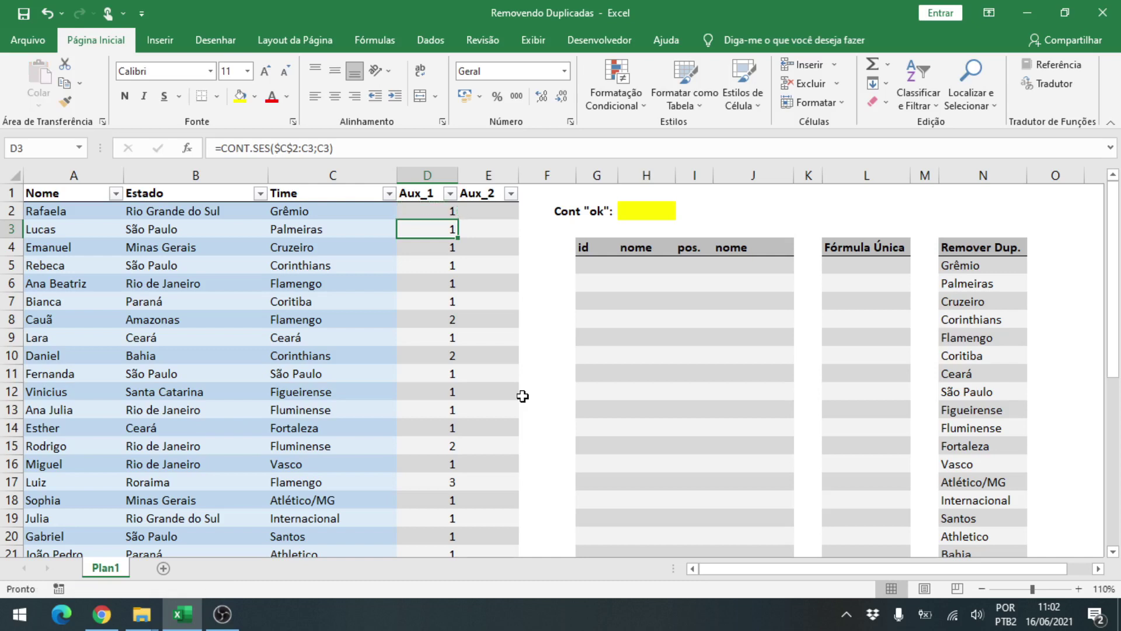
pyautogui.press('Up')
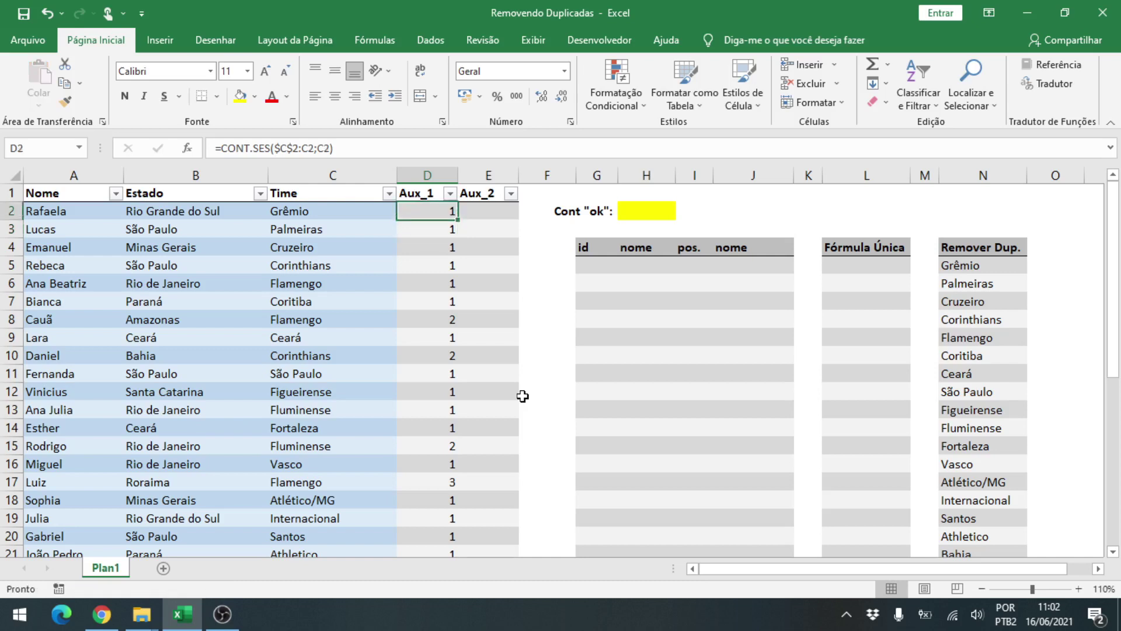
# Inspect the CONT.SES formulas in Aux_1 cell by cell from D2 to D10, examining how the criteria range expands.
pyautogui.press('F2')
pyautogui.press('Return')
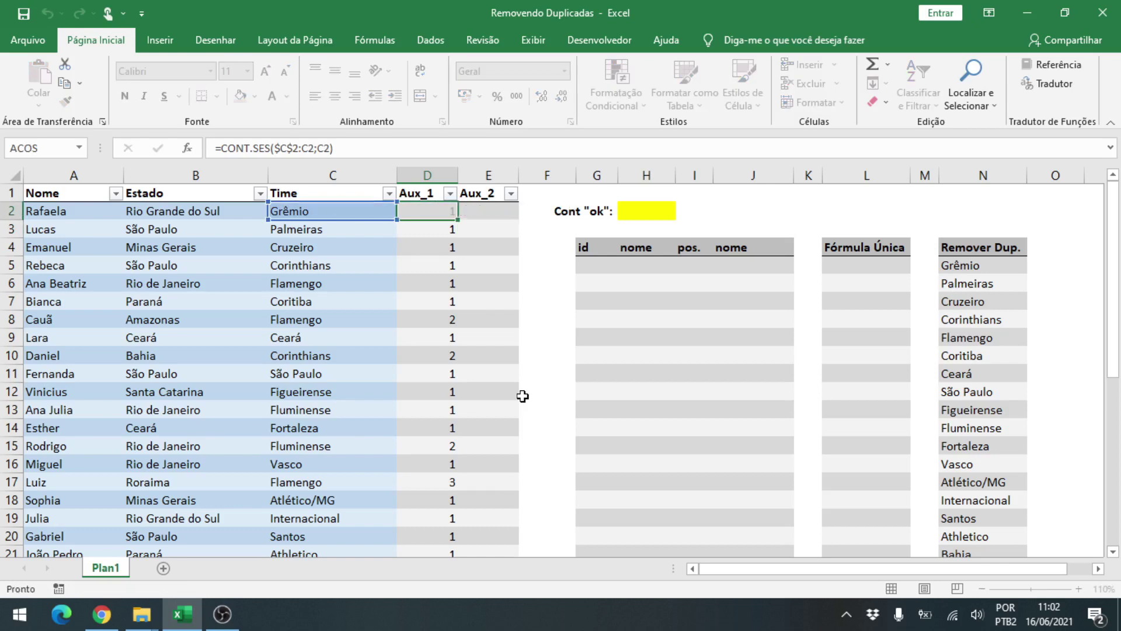
pyautogui.press('F2')
pyautogui.press('Return')
pyautogui.press('F2')
pyautogui.press('Return')
pyautogui.press('F2')
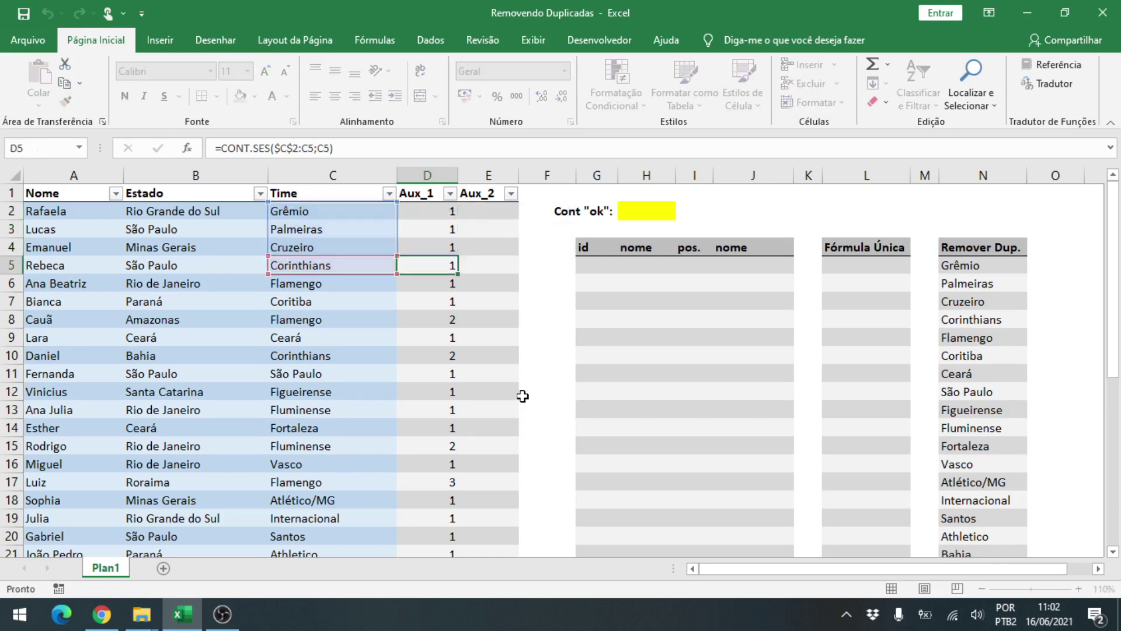
pyautogui.press('Return')
pyautogui.press('F2')
pyautogui.press('Return')
pyautogui.press('F2')
pyautogui.press('Return')
pyautogui.press('F2')
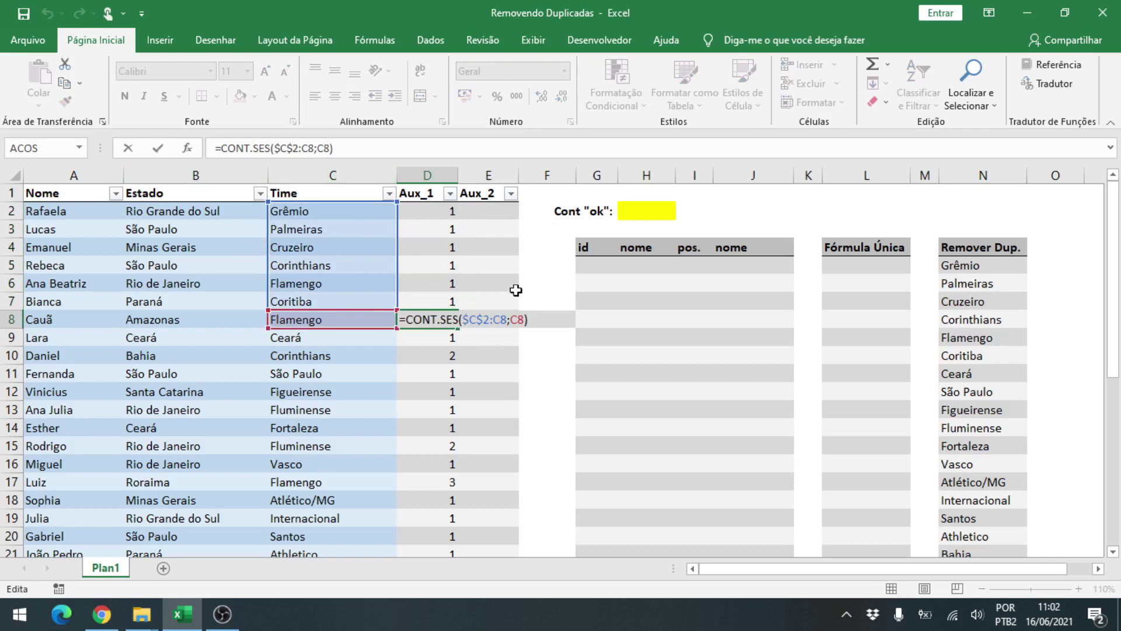
pyautogui.press('Return')
pyautogui.press('F2')
pyautogui.press('Return')
pyautogui.press('F2')
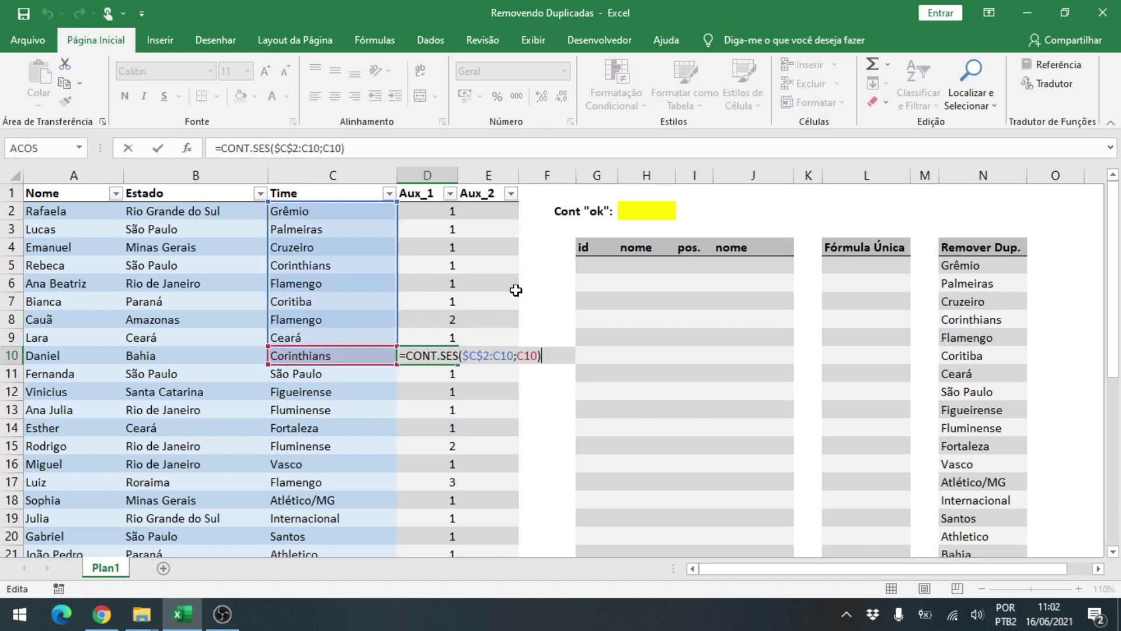
pyautogui.press('Escape')
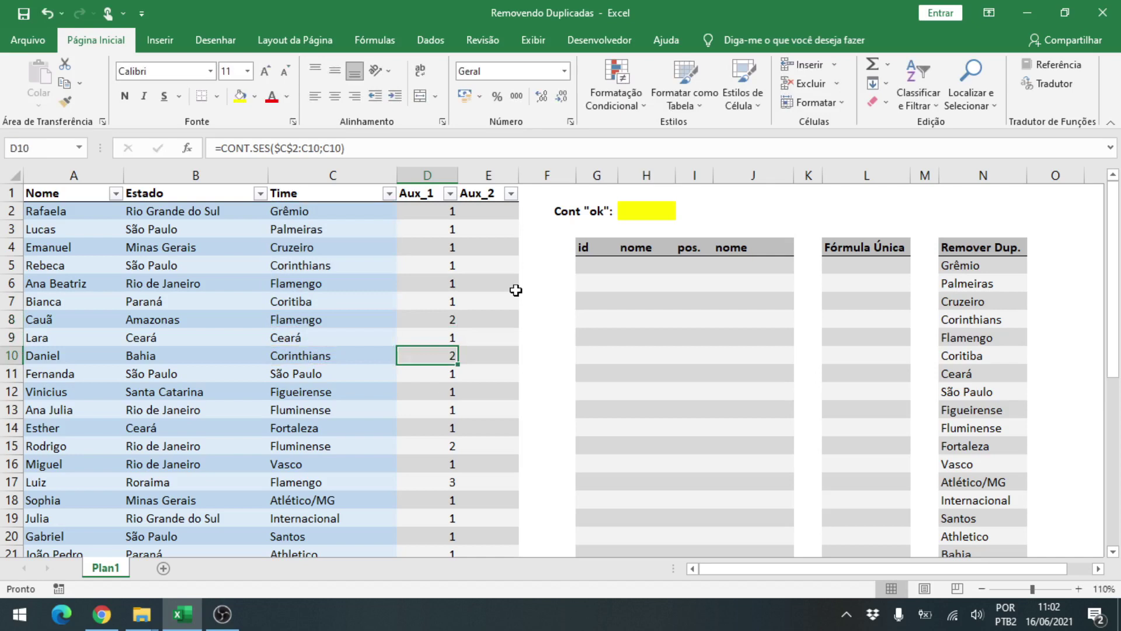
# Compare the ranges referenced by the Aux_1 formulas of the two Corinthians rows, D10 and D5.
pyautogui.press('F2')
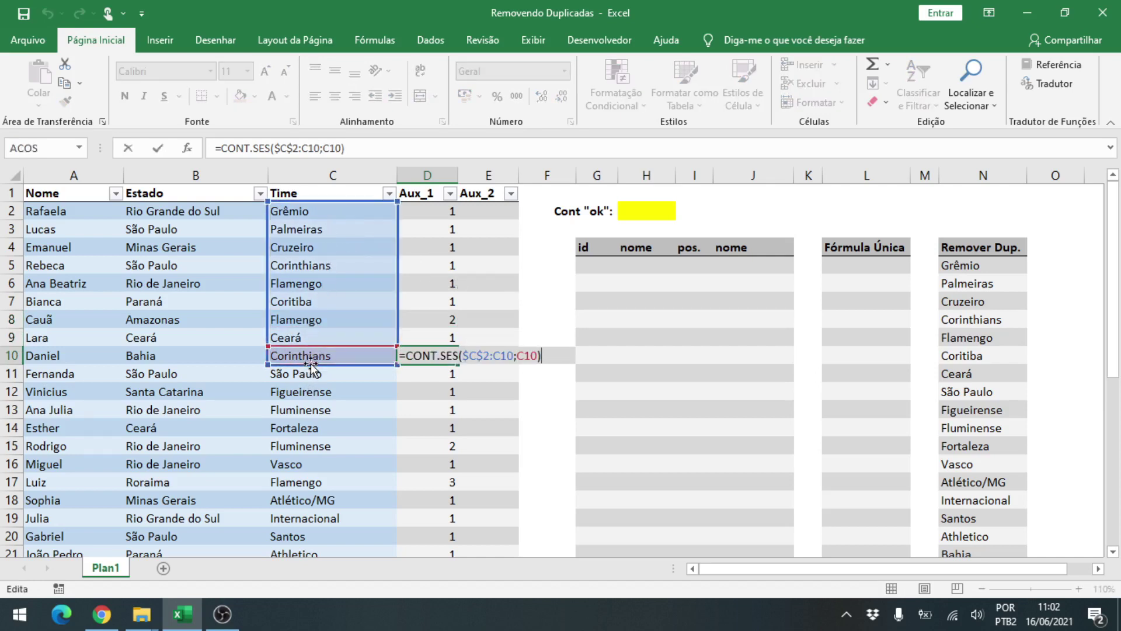
pyautogui.press('Escape')
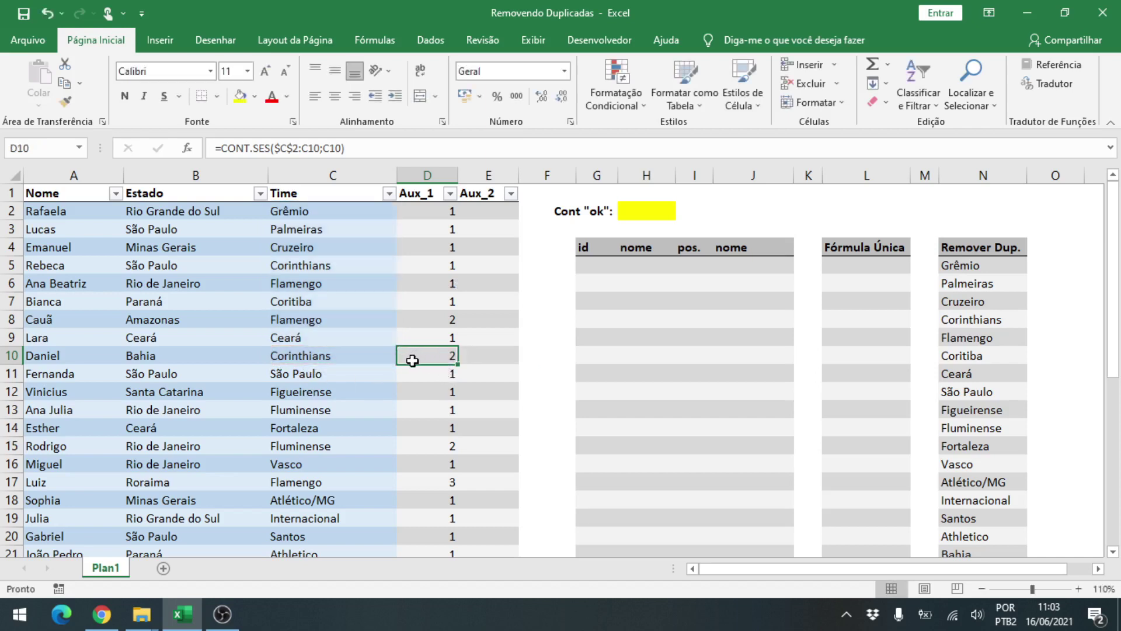
pyautogui.doubleClick(412, 360)
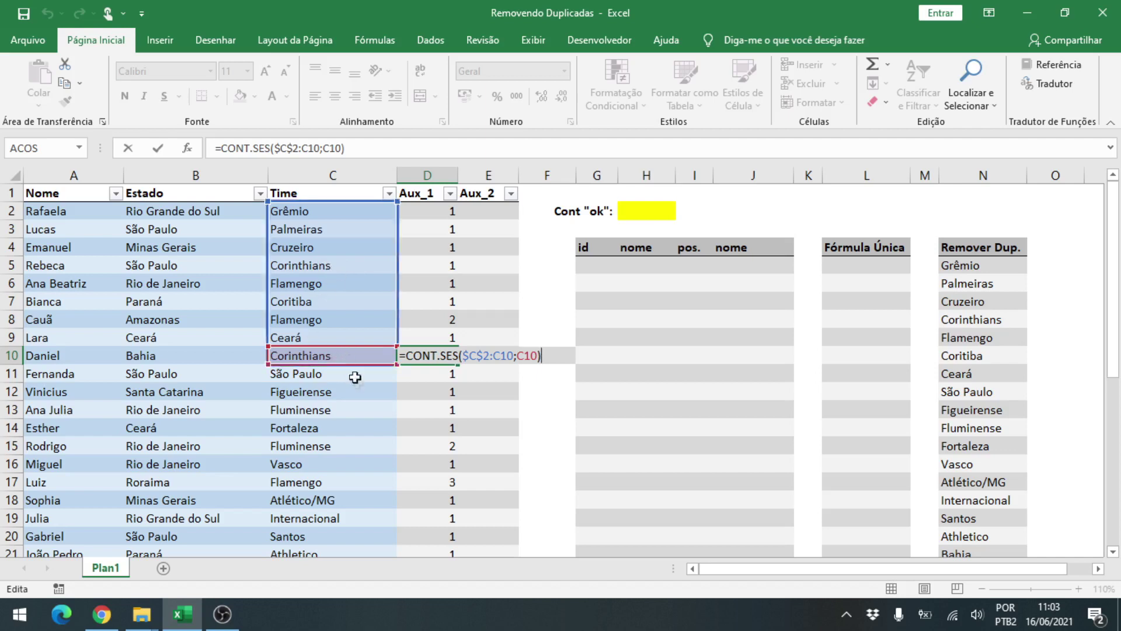
pyautogui.press('Escape')
pyautogui.press('Up')
pyautogui.press('Up')
pyautogui.press('Up')
pyautogui.press('Up')
pyautogui.press('Up')
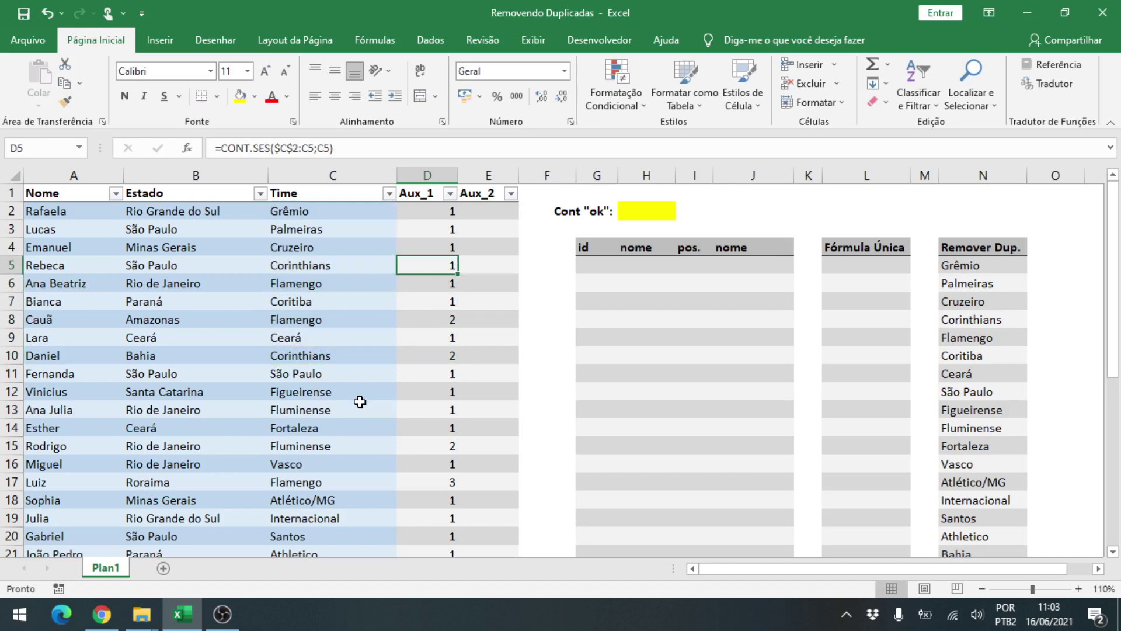
pyautogui.press('F2')
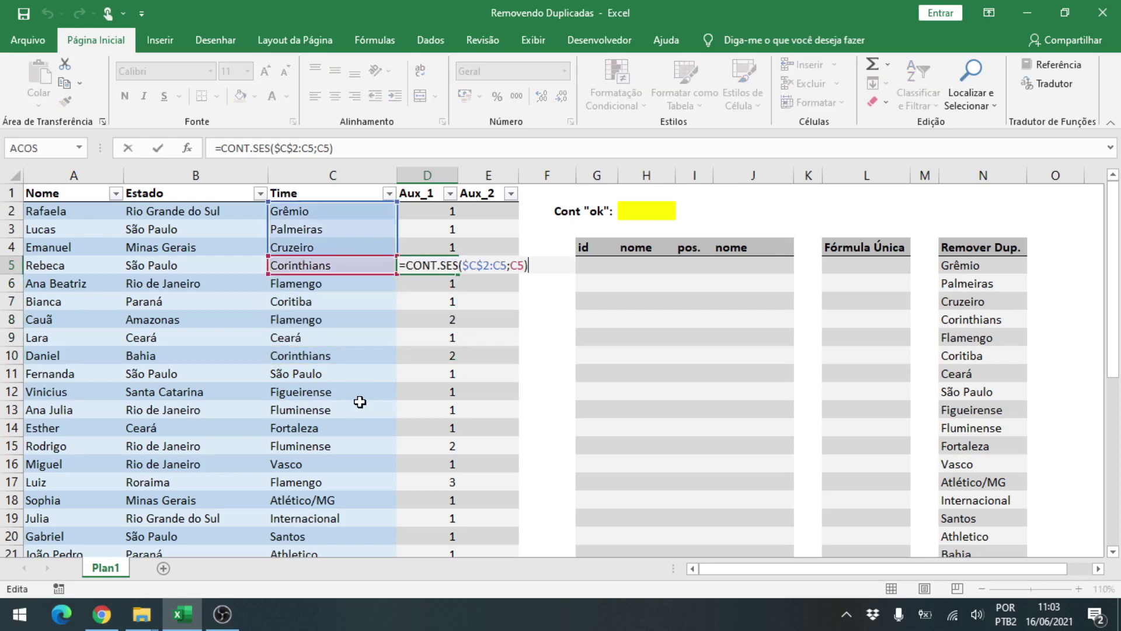
pyautogui.press('Escape')
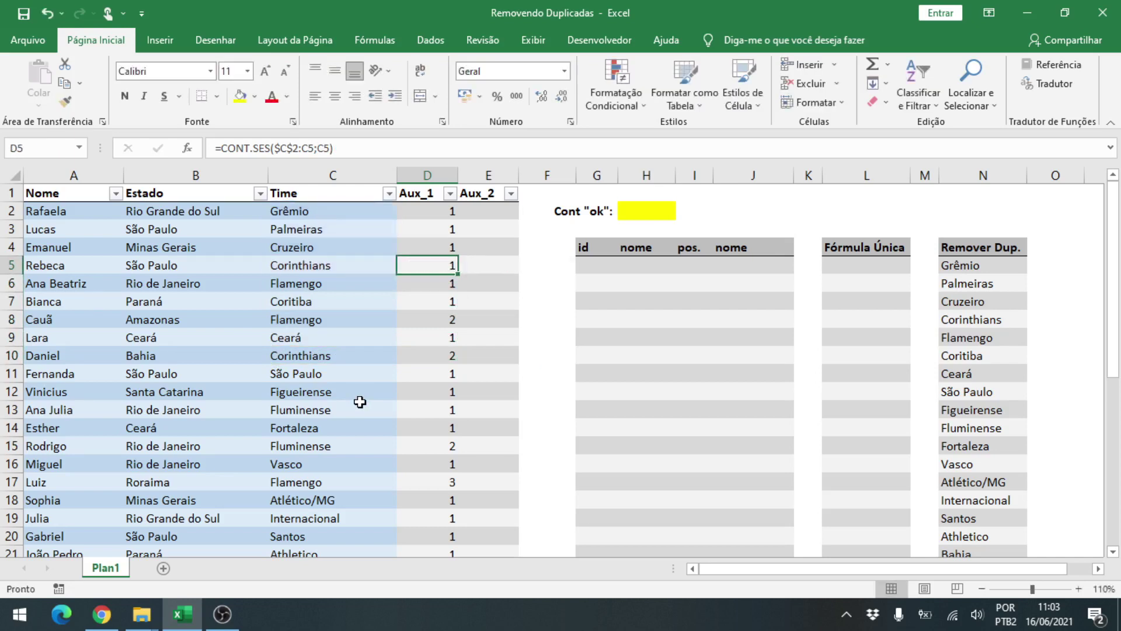
pyautogui.press('F2')
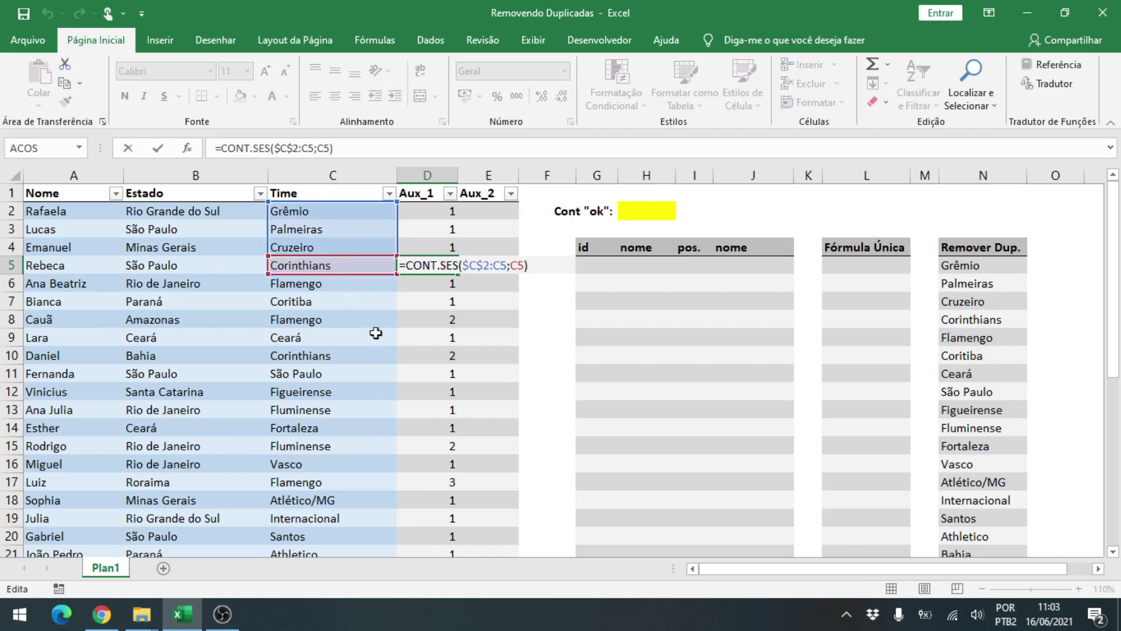
pyautogui.press('Escape')
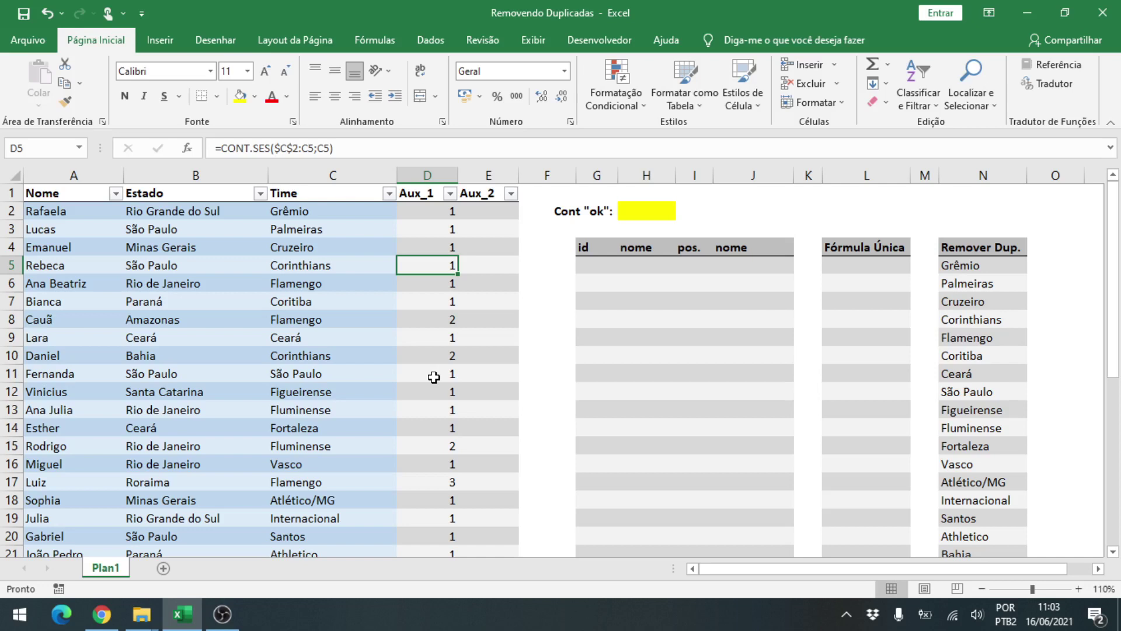
# Compare the Aux_1 counts of the two Flamengo rows, D6 and D8.
pyautogui.press('Down')
pyautogui.press('Down')
pyautogui.press('Down')
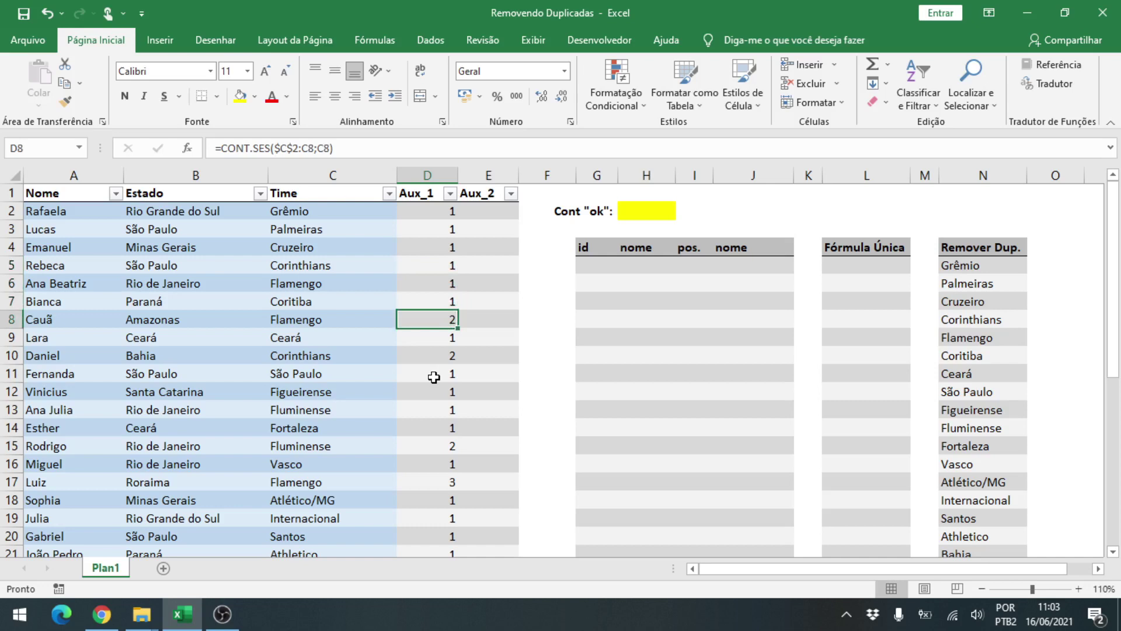
pyautogui.press('Up')
pyautogui.press('Up')
pyautogui.press('Left')
pyautogui.press('Right')
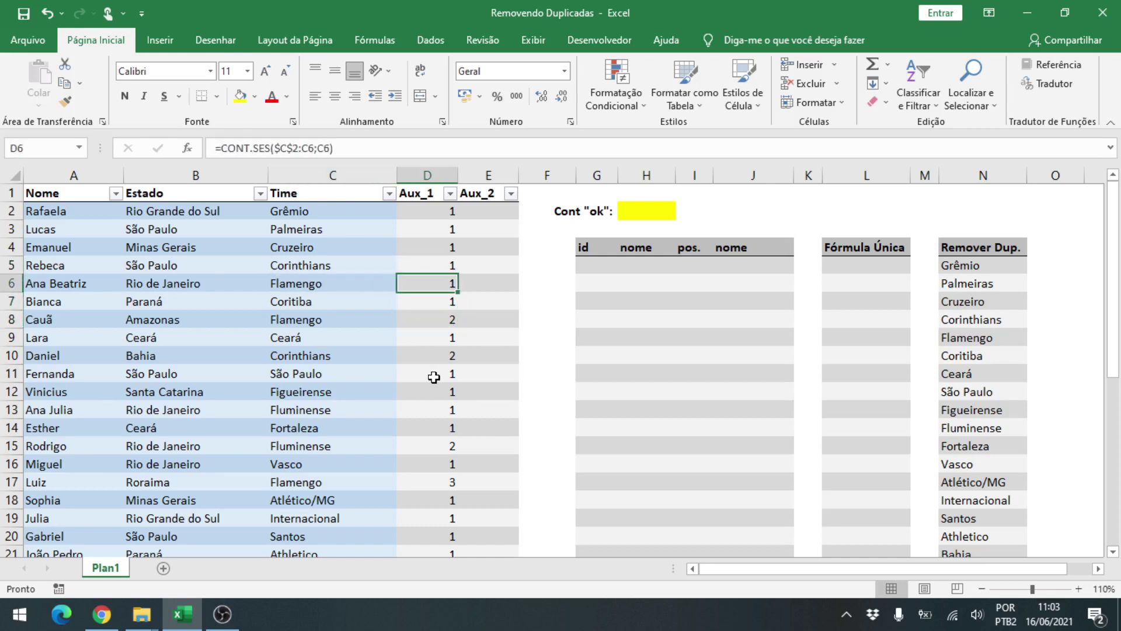
pyautogui.press('Down')
pyautogui.press('Down')
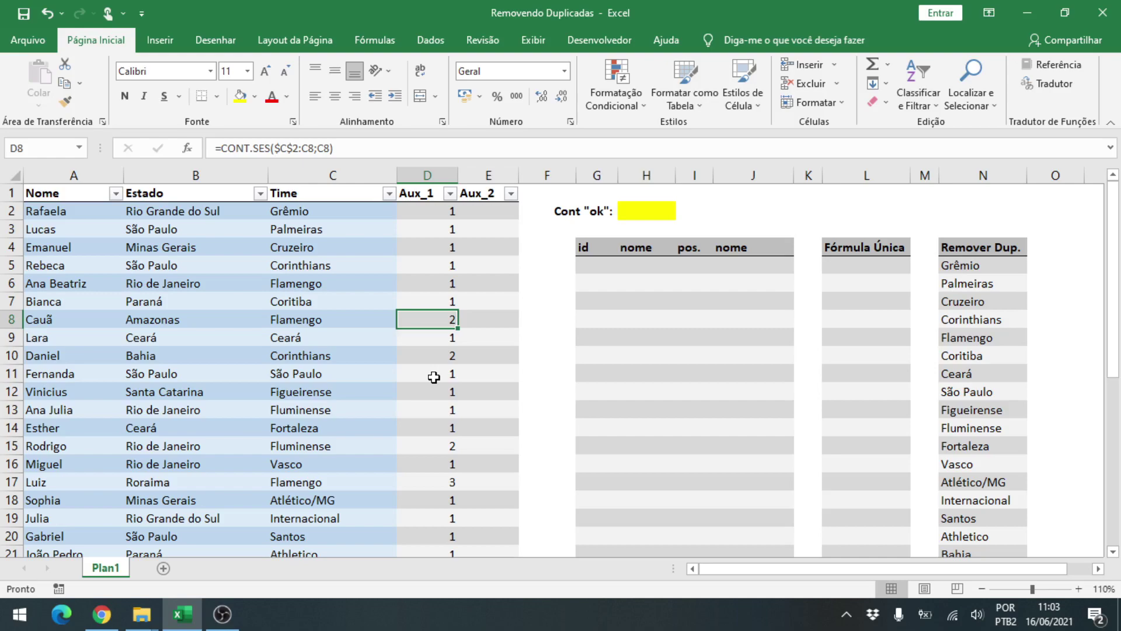
# Wrap the CONT.SES formula in D2 in an SE function with the logical test CONT.SES($C$2:C2;C2)=1.
pyautogui.hotkey('ctrl', 'Up')
pyautogui.hotkey('ctrl', 'Down')
pyautogui.hotkey('ctrl', 'Up')
pyautogui.press('Down')
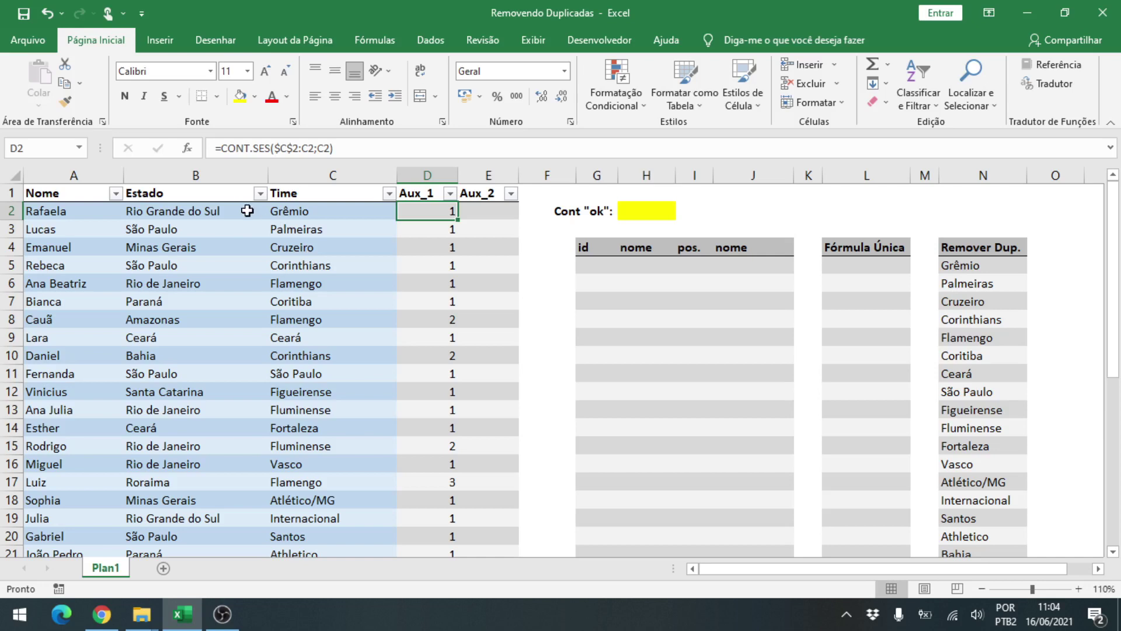
pyautogui.click(220, 150)
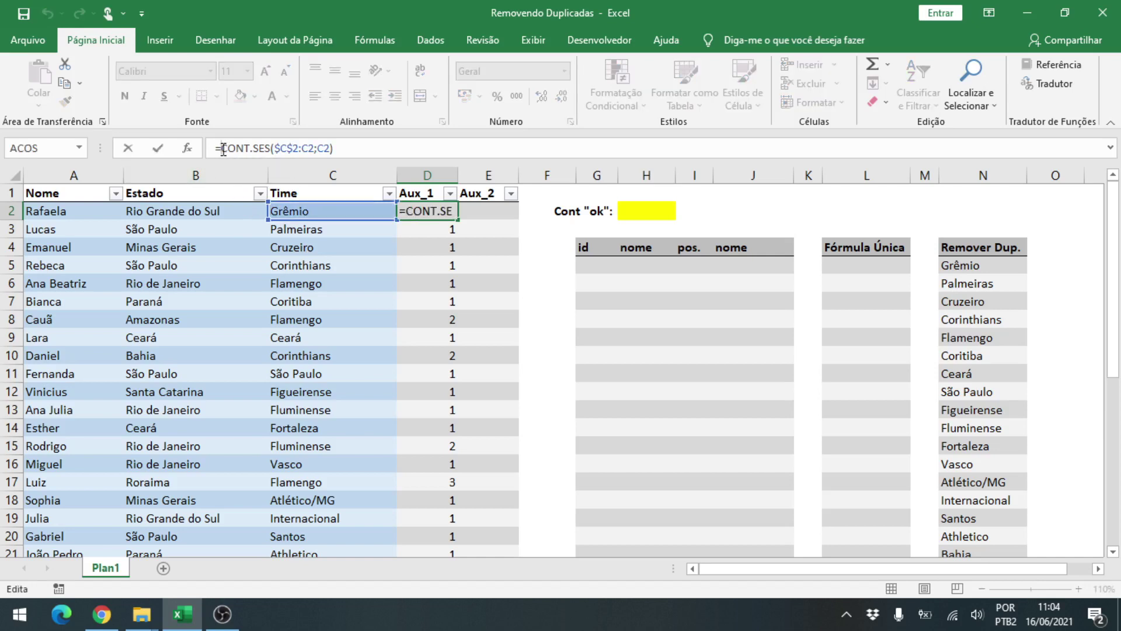
pyautogui.write('se(')
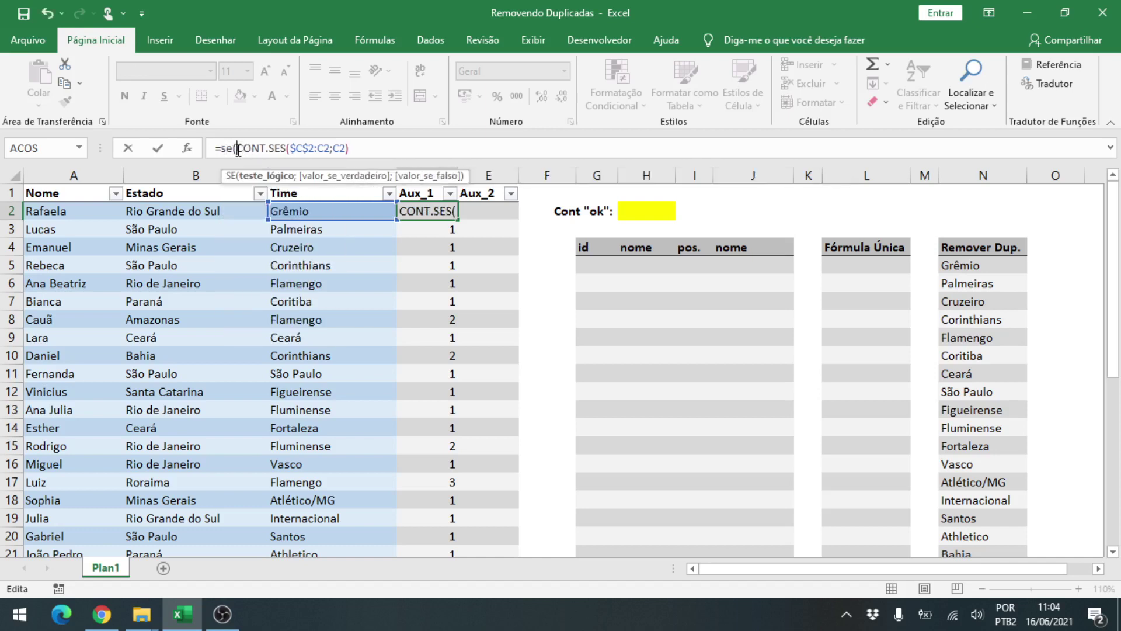
pyautogui.moveTo(238, 151); pyautogui.dragTo(349, 151)
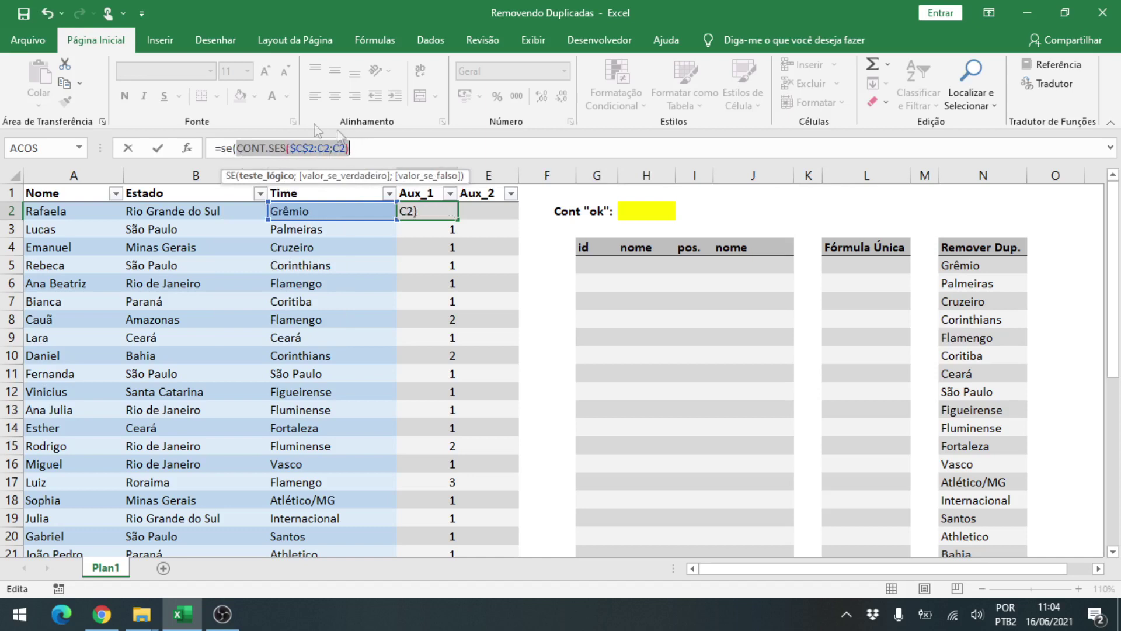
pyautogui.click(398, 148)
pyautogui.write('=1')
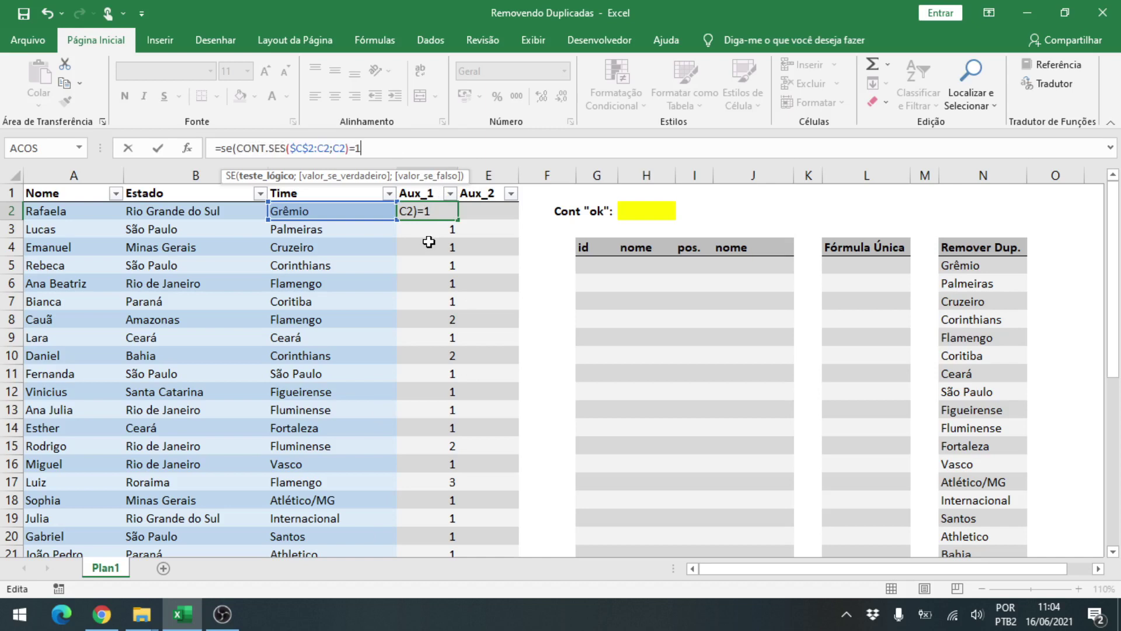
# Complete the SE formula in D2 with "ok" as the true value and "não ok" as the false value.
pyautogui.write(';')
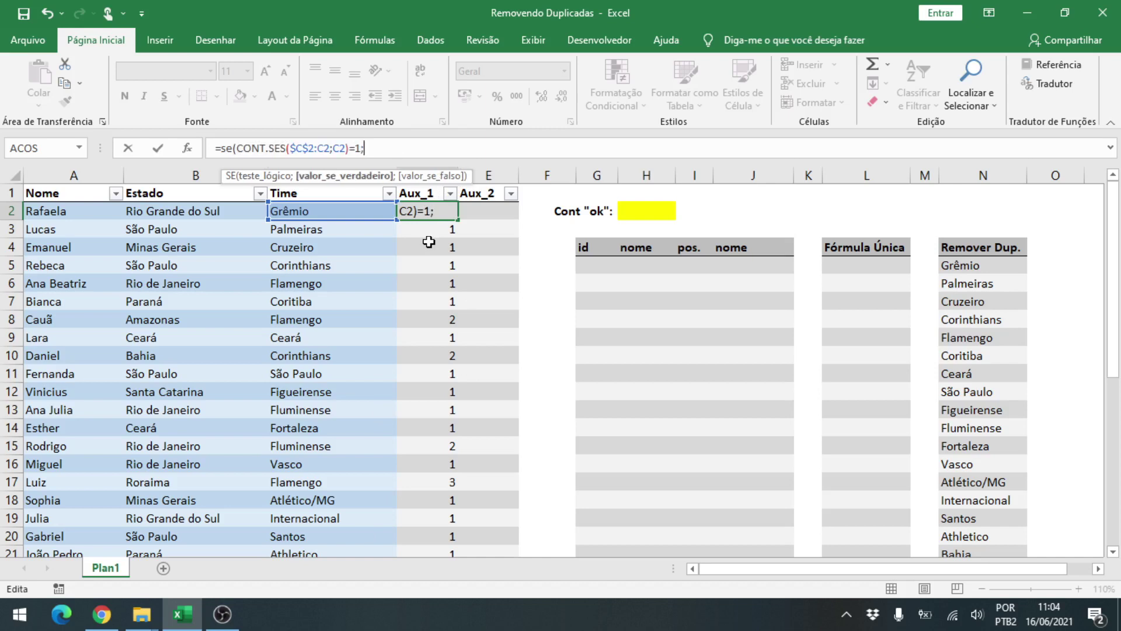
pyautogui.write('"ok";')
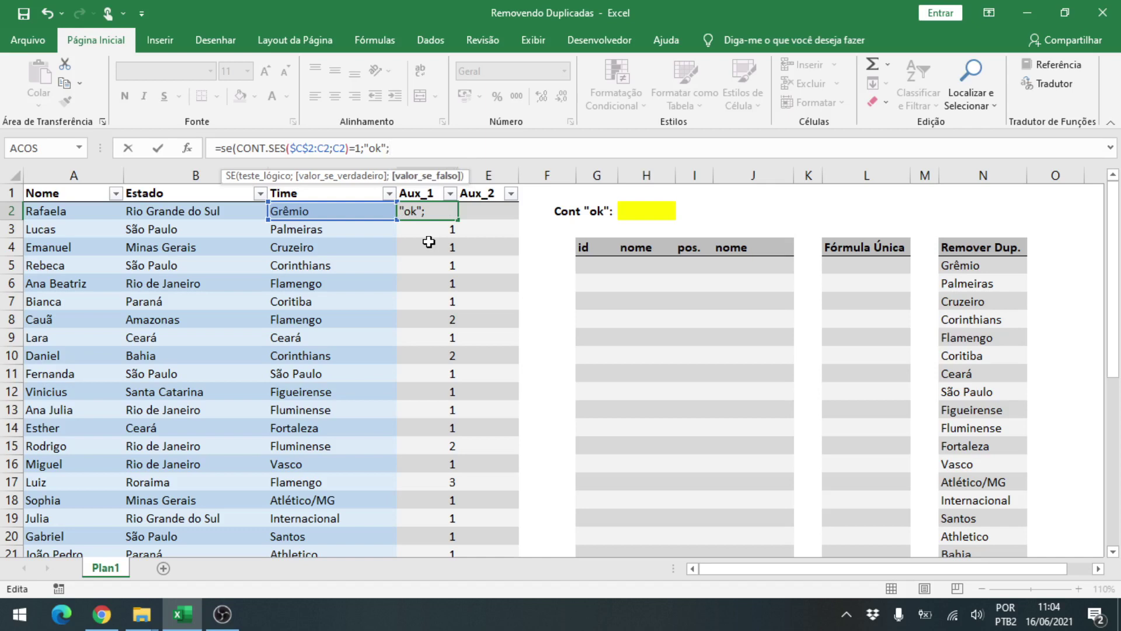
pyautogui.write('"não ok")')
pyautogui.press('Return')
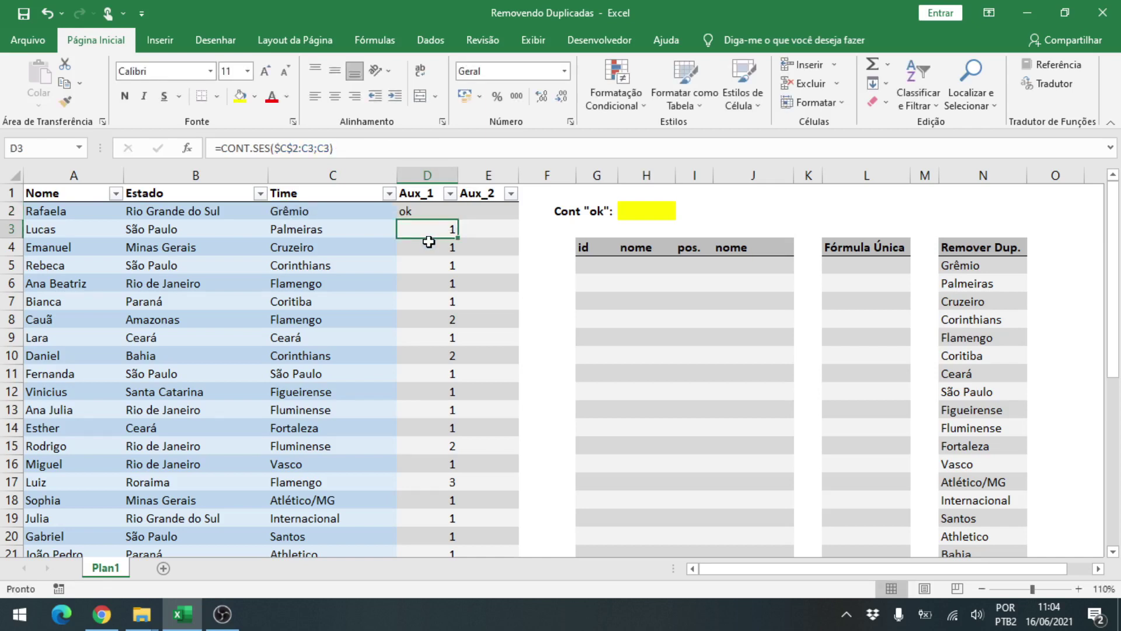
# Copy the D2 SE formula down the Aux_1 column to the last table row, D34.
pyautogui.press('Up')
pyautogui.hotkey('ctrl', 'c')
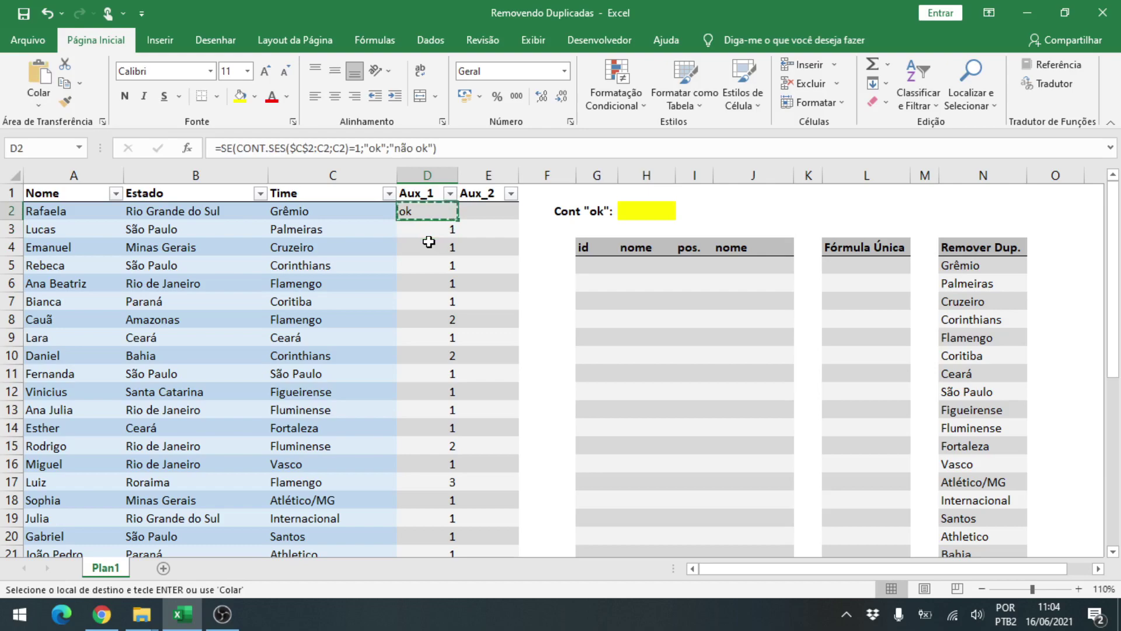
pyautogui.hotkey('ctrl', 'shift', 'Down')
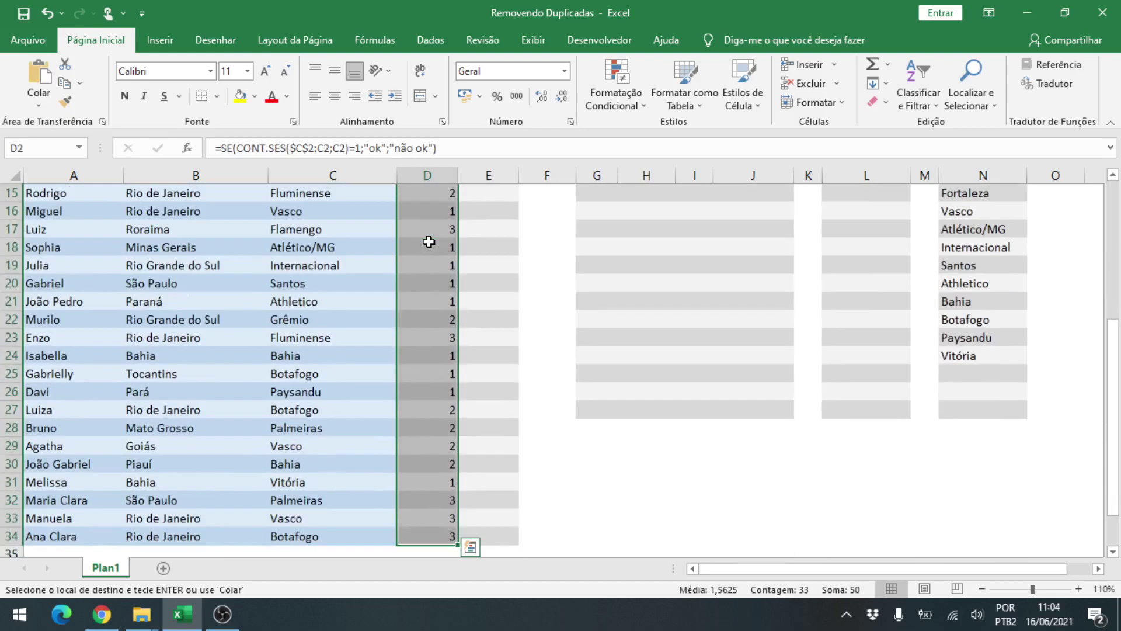
pyautogui.hotkey('ctrl', 'v')
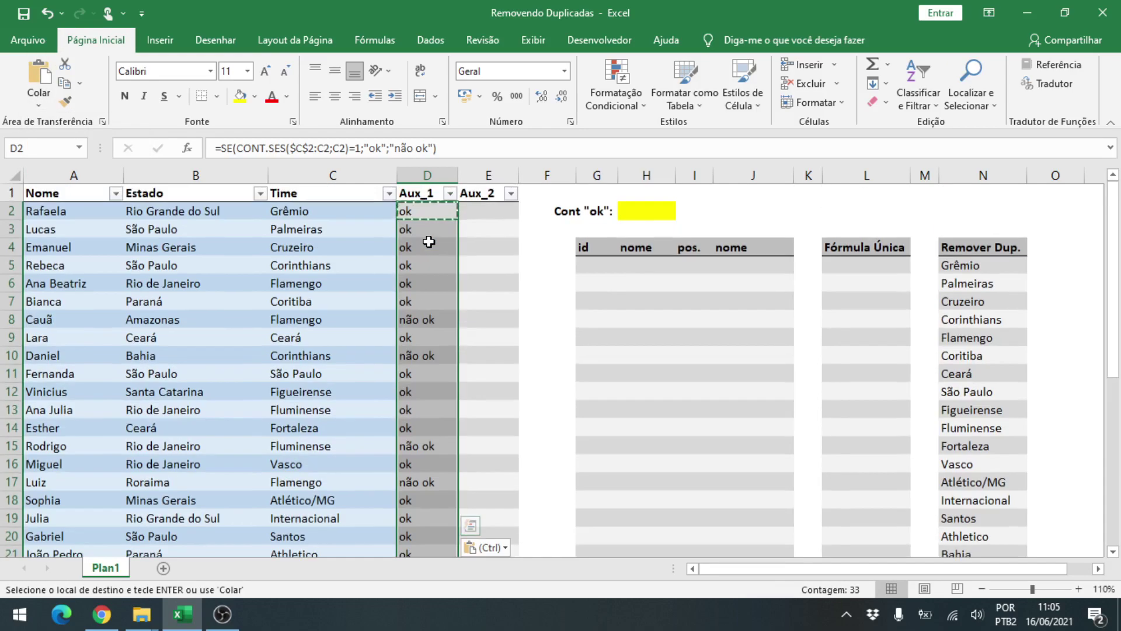
# Review the "ok" and "não ok" flags down the Aux_1 column against the teams in the Time column.
pyautogui.press('Down')
pyautogui.press('Down')
pyautogui.press('Down')
pyautogui.press('Down')
pyautogui.press('Down')
pyautogui.press('Down')
pyautogui.press('Down')
pyautogui.press('Down')
pyautogui.press('Down')
pyautogui.press('Down')
pyautogui.press('Down')
pyautogui.press('Down')
pyautogui.press('Down')
pyautogui.press('Down')
pyautogui.press('Down')
pyautogui.press('Down')
pyautogui.press('Down')
pyautogui.press('Down')
pyautogui.press('Down')
pyautogui.press('Down')
pyautogui.press('Down')
pyautogui.press('Down')
pyautogui.hotkey('ctrl', 'Up')
pyautogui.press('Down')
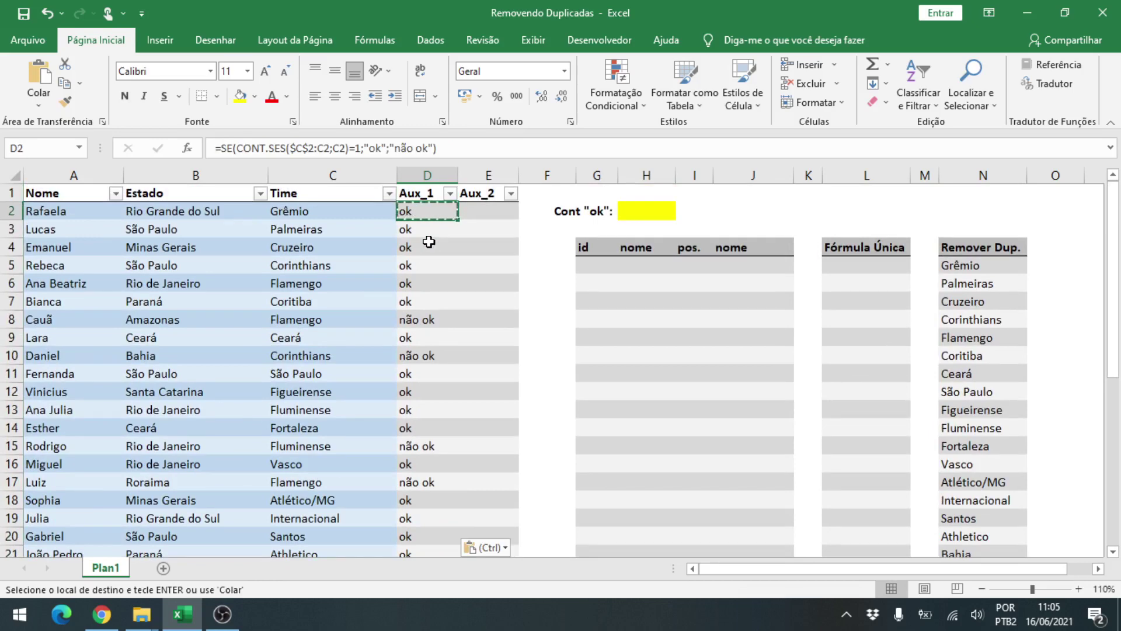
pyautogui.press('Down')
pyautogui.press('Down')
pyautogui.press('Down')
pyautogui.press('Down')
pyautogui.press('Down')
pyautogui.press('Down')
pyautogui.press('Down')
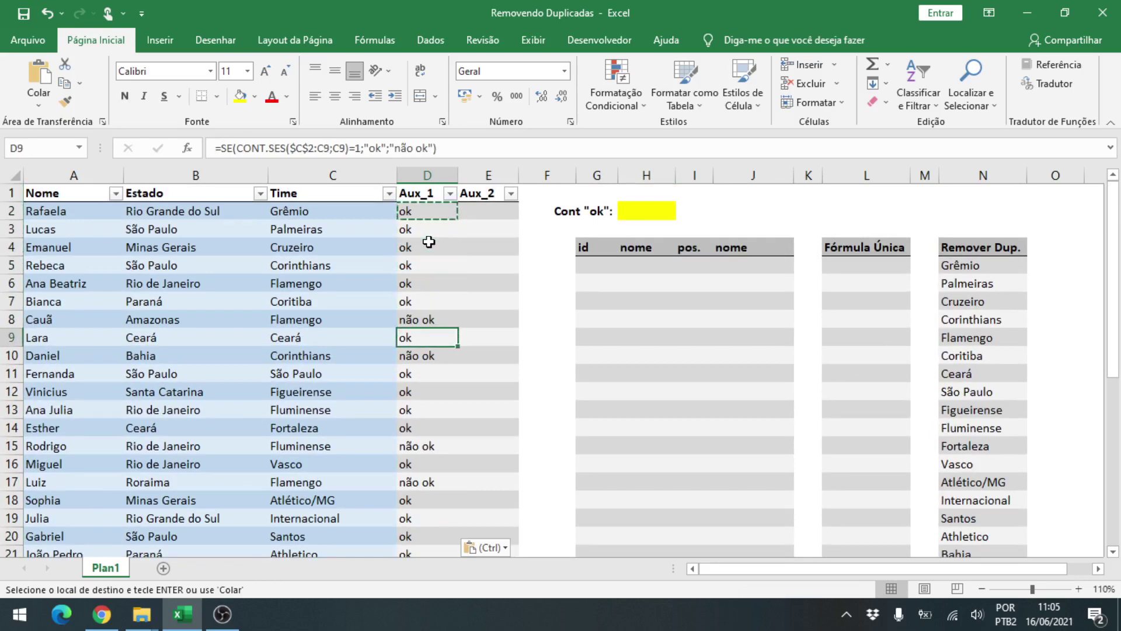
pyautogui.press('Left')
pyautogui.press('Right')
pyautogui.press('Up')
pyautogui.press('Escape')
# Filter Aux_1 to only the "ok" rows to view the unique teams, and clear the filter again.
pyautogui.hotkey('ctrl', 'Up')
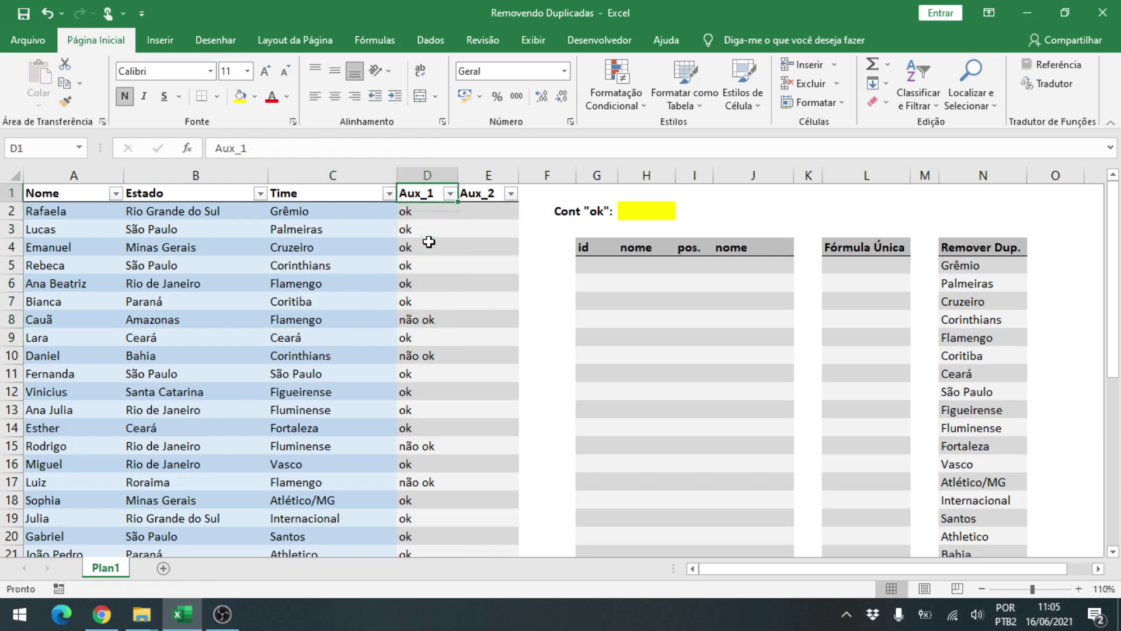
pyautogui.click(449, 194)
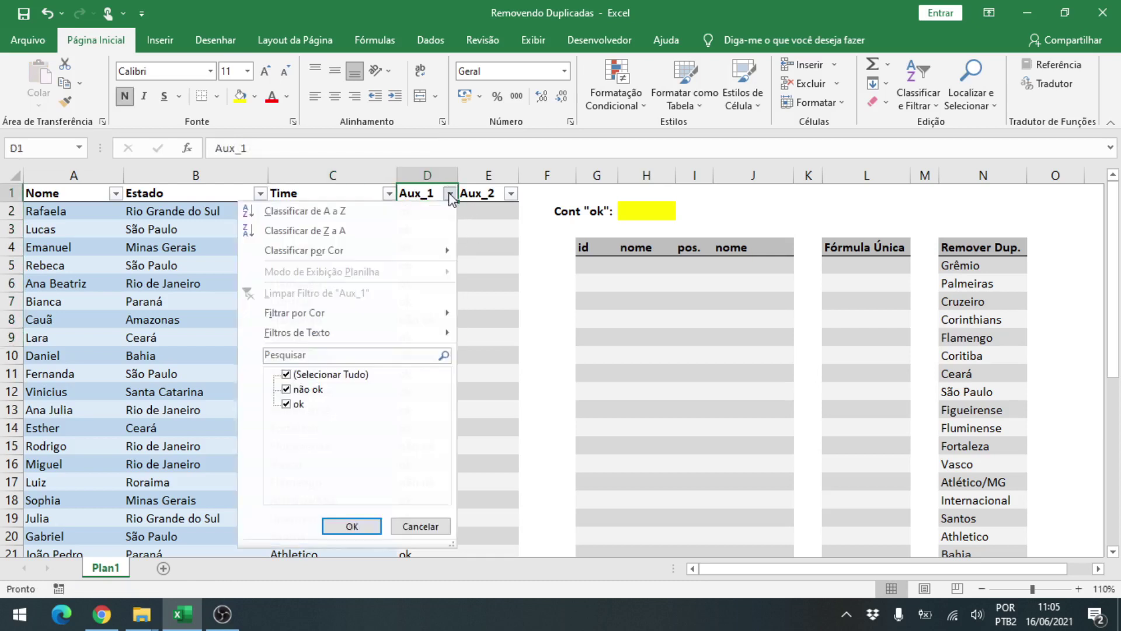
pyautogui.click(286, 389)
pyautogui.click(357, 526)
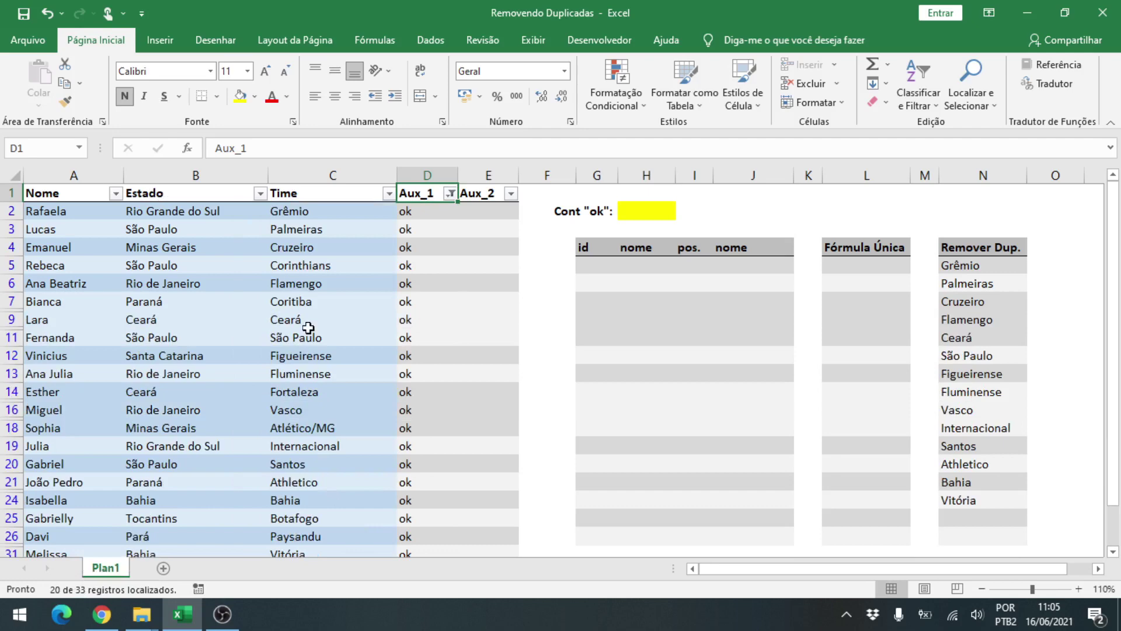
pyautogui.hotkey('alt', 's')
pyautogui.press('l')
# Enter =CONT.SES(D:D;"ok") in H2 to count the "ok" entries in the Aux_1 column.
pyautogui.press('Down')
pyautogui.press('Right')
pyautogui.press('Right')
pyautogui.press('Right')
pyautogui.press('Right')
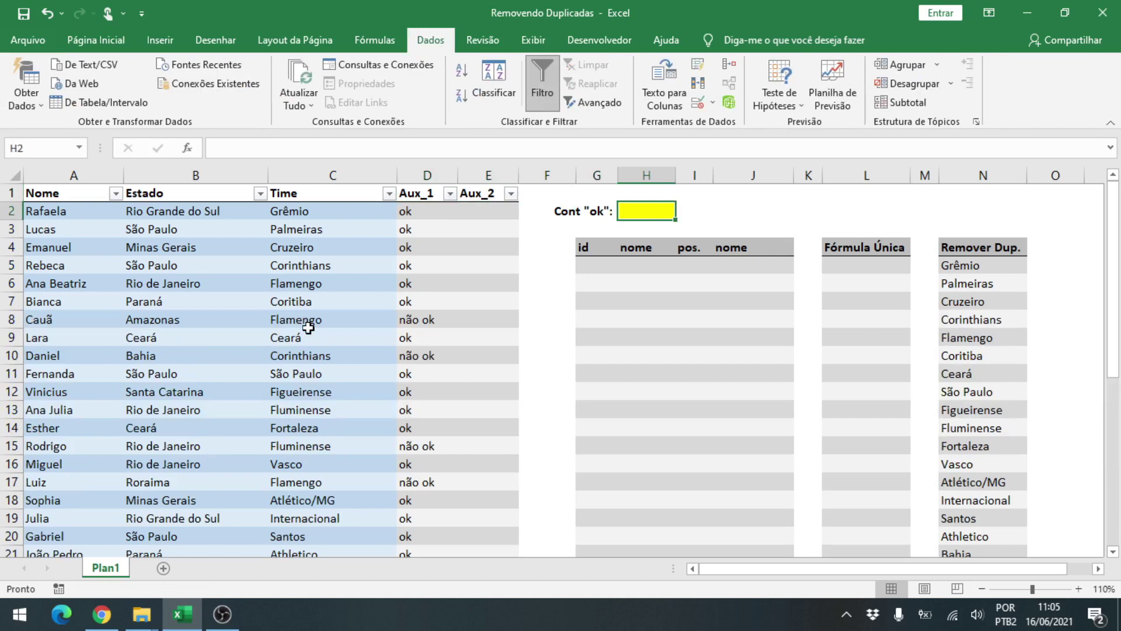
pyautogui.write('=cont.ses(')
pyautogui.press('Left')
pyautogui.press('Left')
pyautogui.press('Left')
pyautogui.press('Left')
pyautogui.hotkey('ctrl', 'space')
pyautogui.write(';"ok')
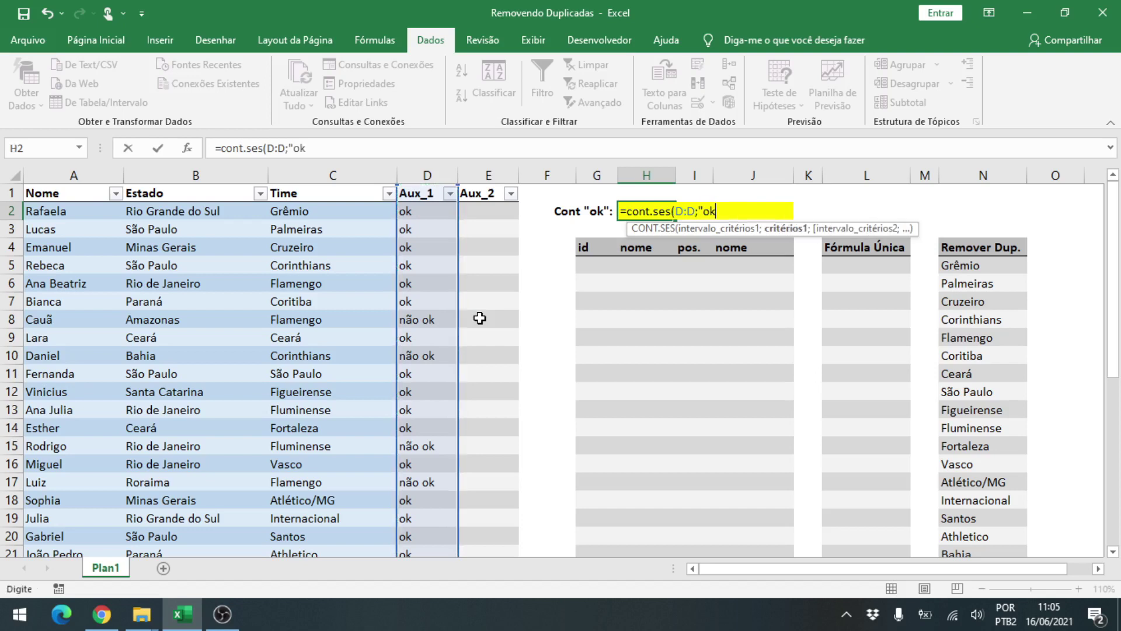
pyautogui.write('")')
pyautogui.press('Return')
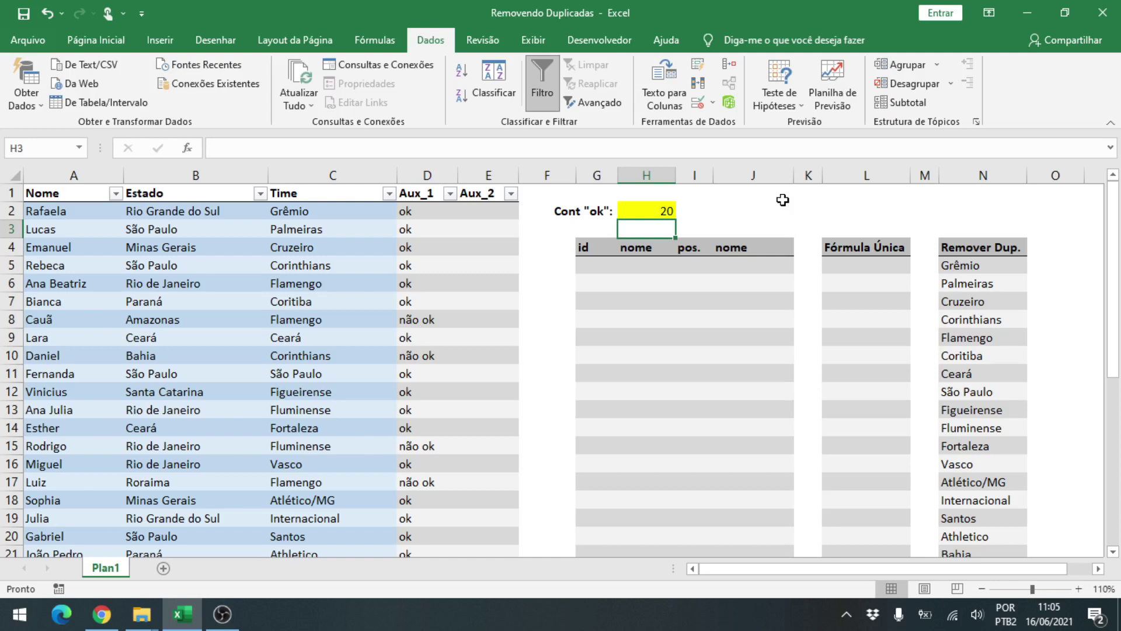
# Enter =CONT.SES($D$2:D2;D2) in E2 to number the running occurrences of each Aux_1 flag.
pyautogui.press('Up')
pyautogui.press('Left')
pyautogui.press('Left')
pyautogui.press('Left')
pyautogui.press('Left')
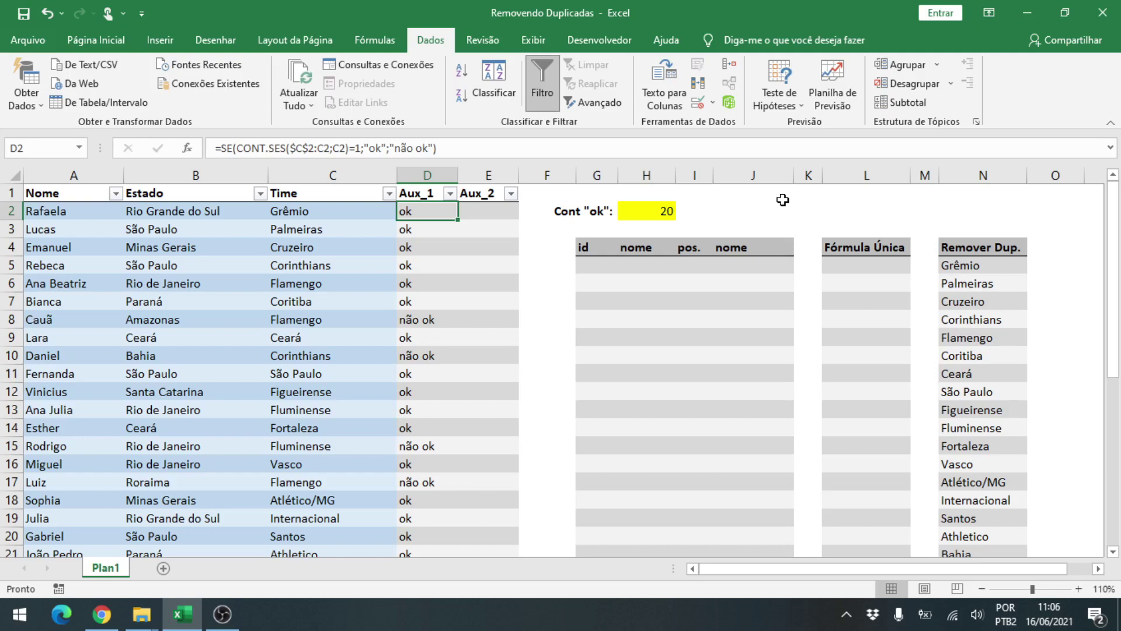
pyautogui.press('Right')
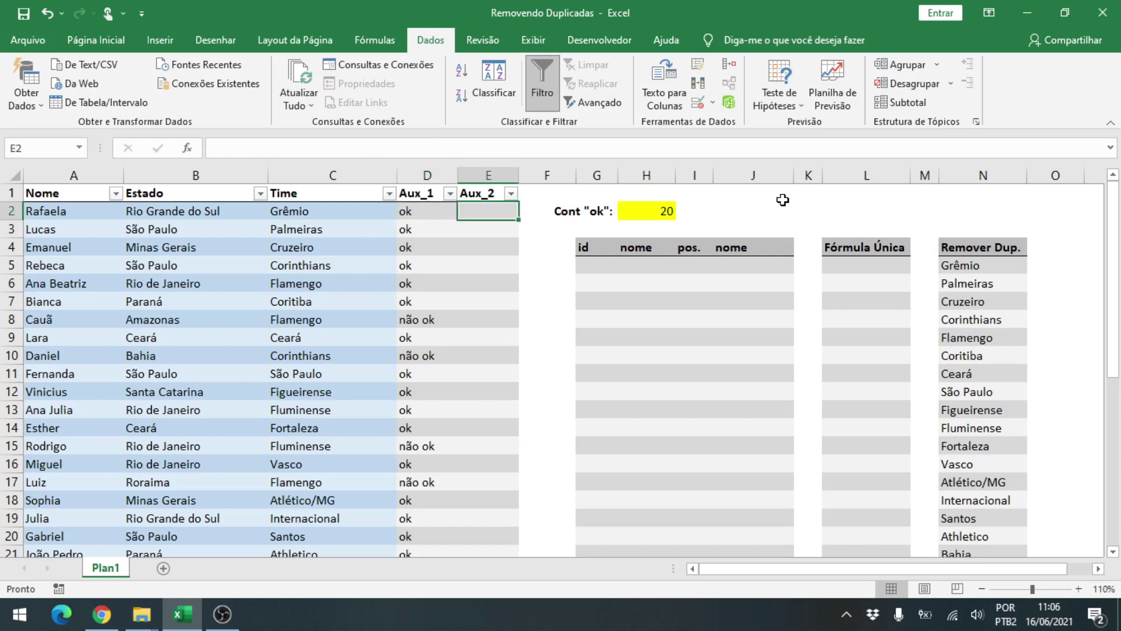
pyautogui.write('=co')
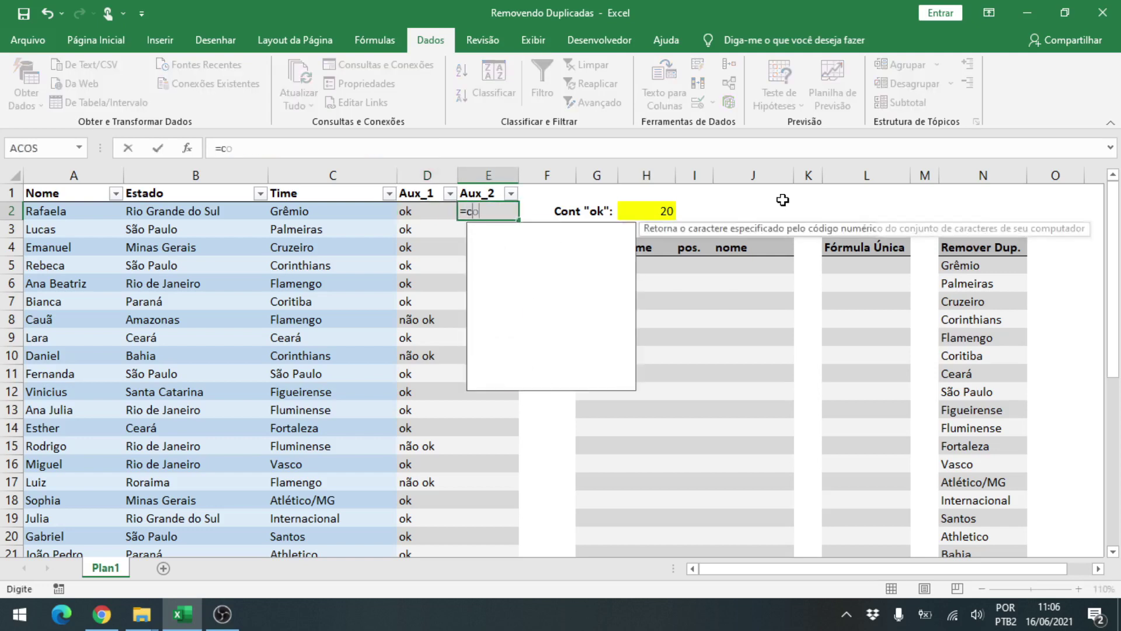
pyautogui.write('nt.ses(')
pyautogui.press('Left')
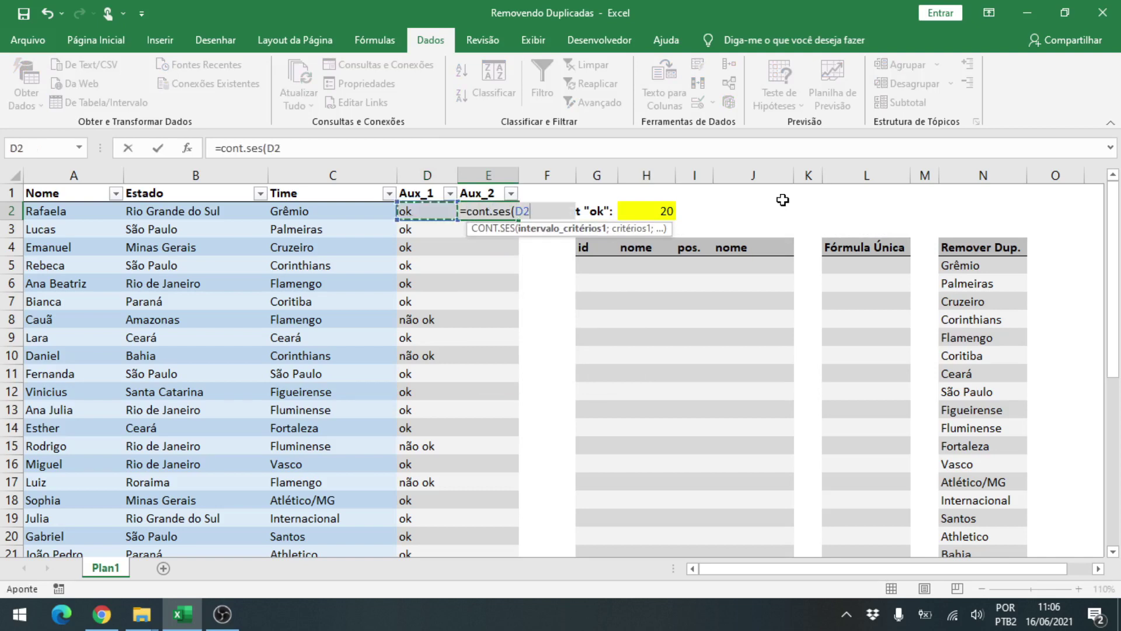
pyautogui.write(':')
pyautogui.press('Left')
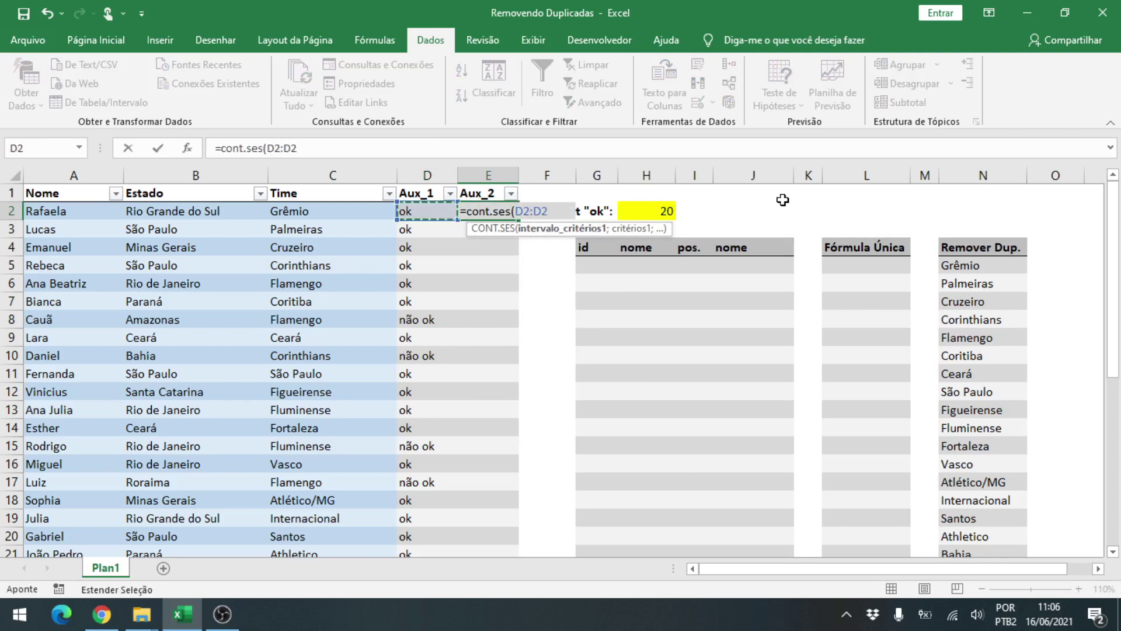
pyautogui.write(';')
pyautogui.press('Left')
pyautogui.write(')')
pyautogui.click(278, 150)
pyautogui.press('F4')
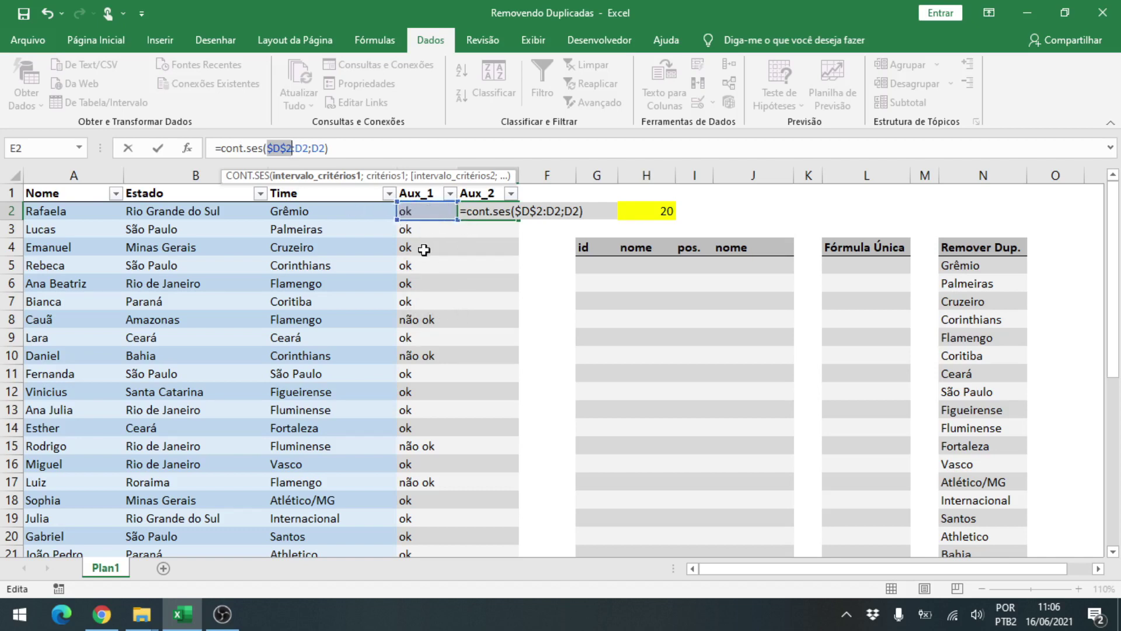
pyautogui.press('Return')
# Copy the E2 count formula down the Aux_2 column to the last table row, E34.
pyautogui.press('Up')
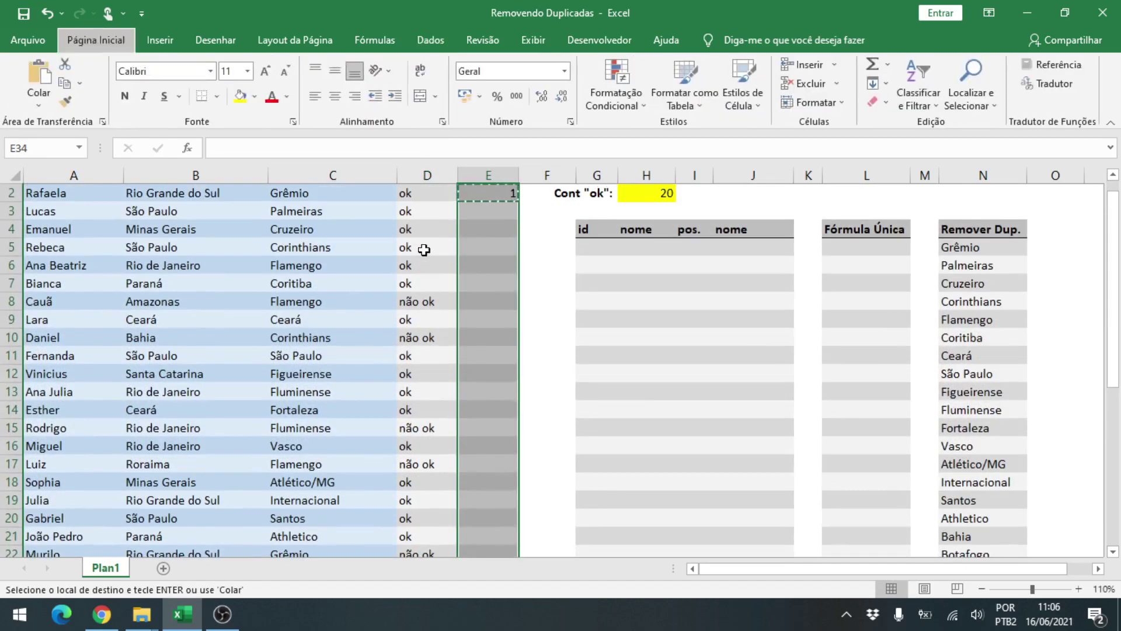
pyautogui.hotkey('ctrl', 'v')
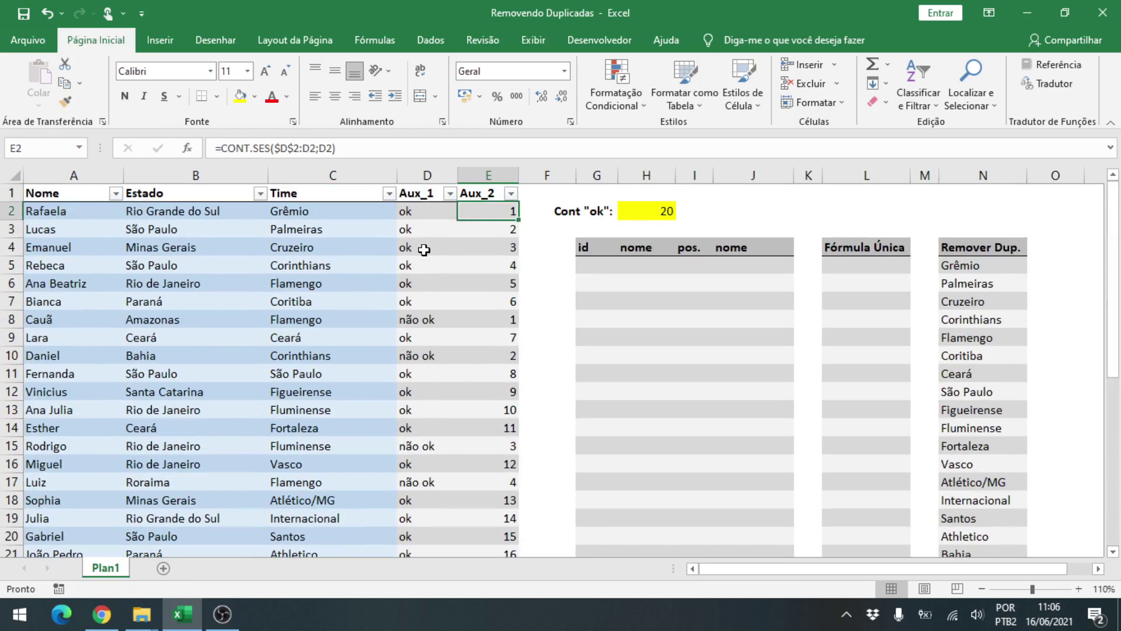
# Review the running counts in Aux_2 against the Aux_1 flags, and inspect the ranges used by the E8 formula.
pyautogui.press('Down')
pyautogui.press('Down')
pyautogui.press('Down')
pyautogui.press('Down')
pyautogui.press('Down')
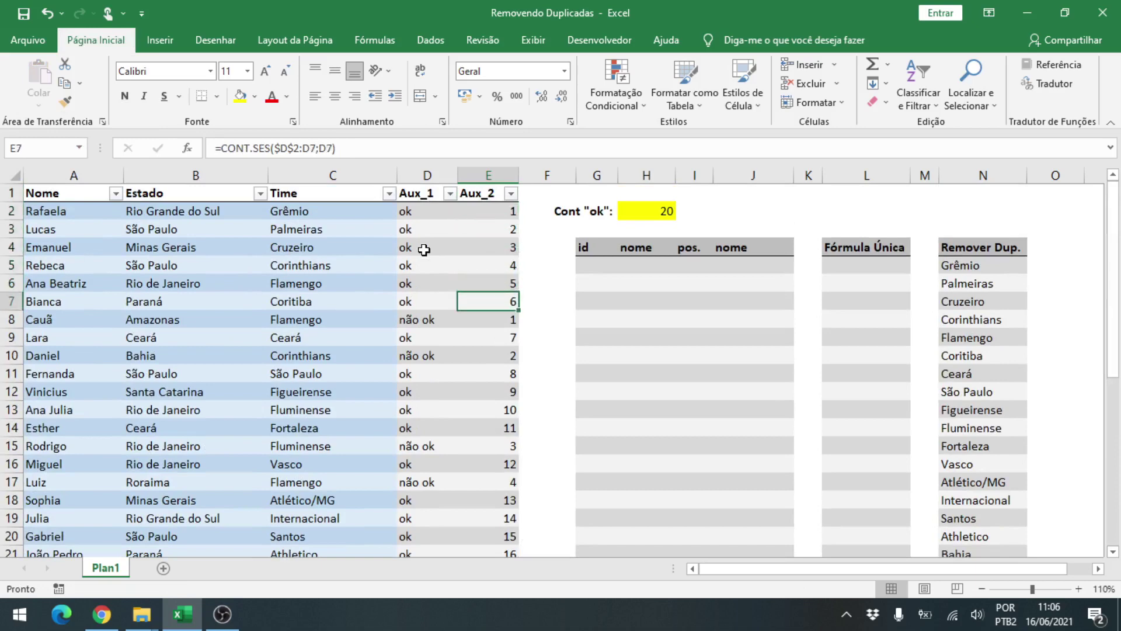
pyautogui.press('Left')
pyautogui.press('Down')
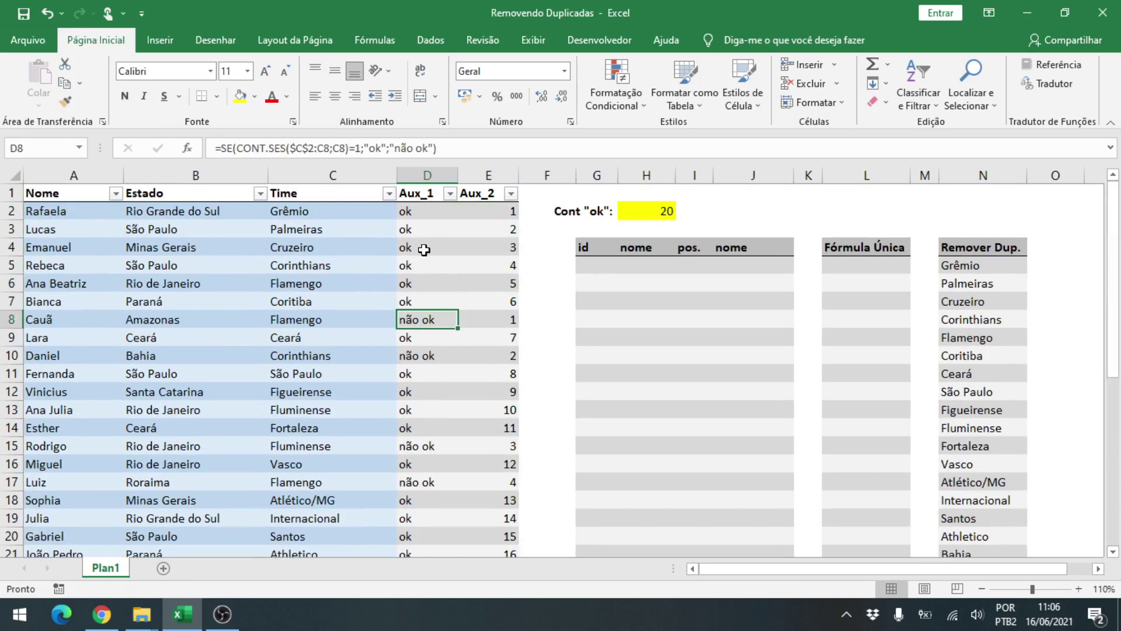
pyautogui.press('Right')
pyautogui.press('F2')
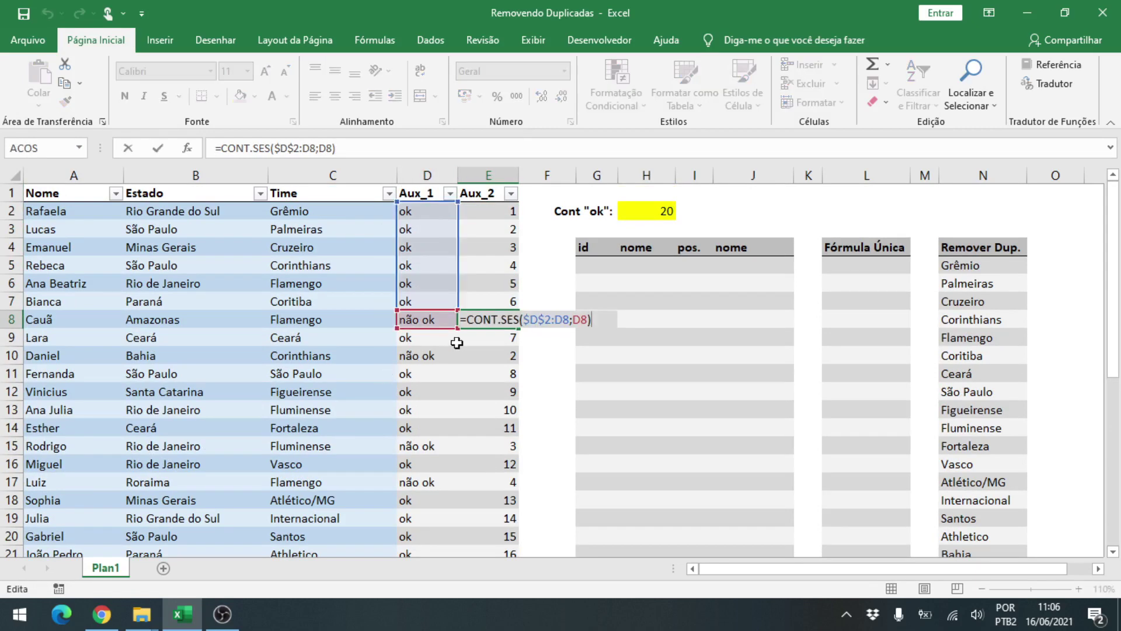
pyautogui.press('Escape')
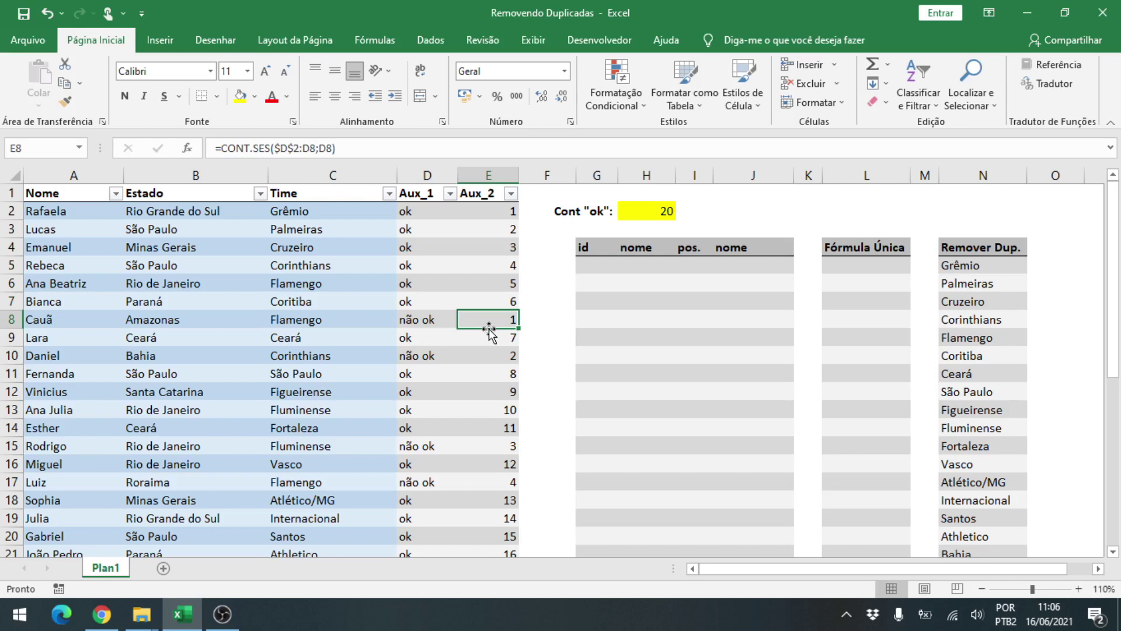
# Prefix the count in E2 with the Aux_1 flag so the formula is =D2&CONT.SES($D$2:D2;D2).
pyautogui.hotkey('ctrl', 'Up')
pyautogui.press('Down')
pyautogui.click(221, 149)
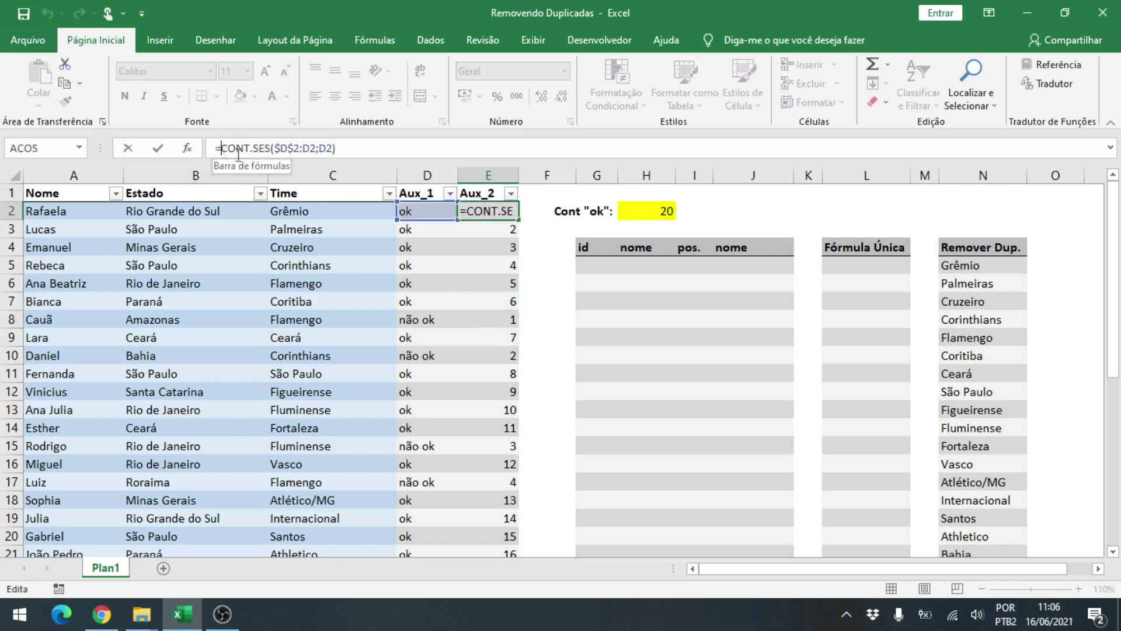
pyautogui.click(419, 211)
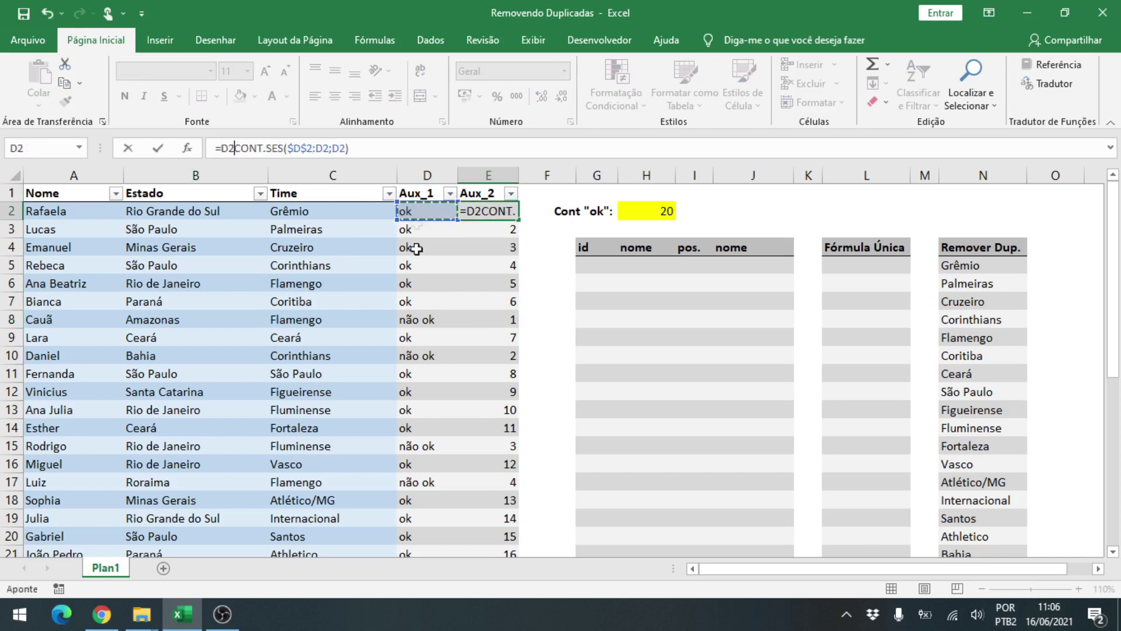
pyautogui.write('&')
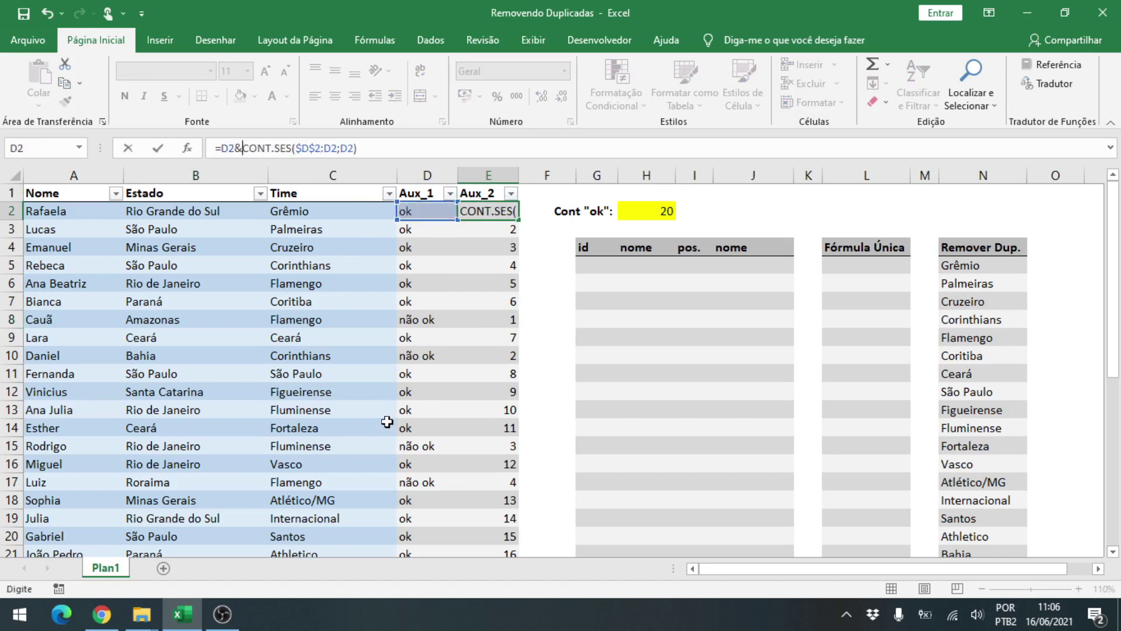
pyautogui.press('Return')
# Copy the combined flag-and-count formula from E2 down the Aux_2 column to E34, pasting formulas only.
pyautogui.press('Up')
pyautogui.hotkey('ctrl', 'c')
pyautogui.hotkey('ctrl', 'shift', 'Down')
pyautogui.press('alt')
pyautogui.press('c')
pyautogui.press('v')
pyautogui.press('f')
pyautogui.scroll(5, 388, 428)
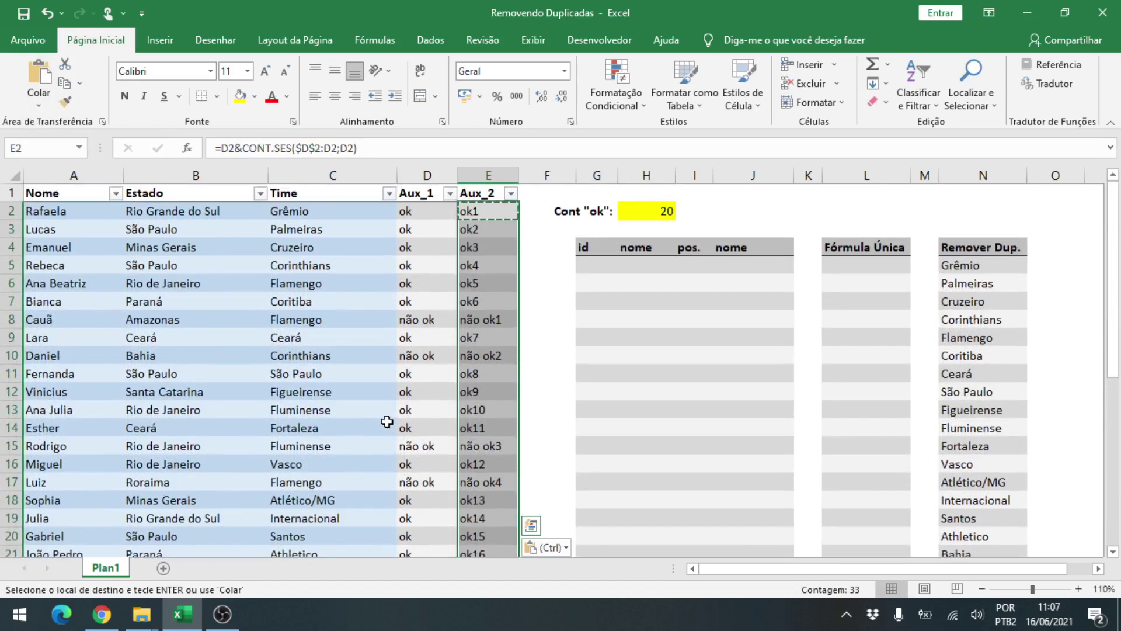
pyautogui.press('Escape')
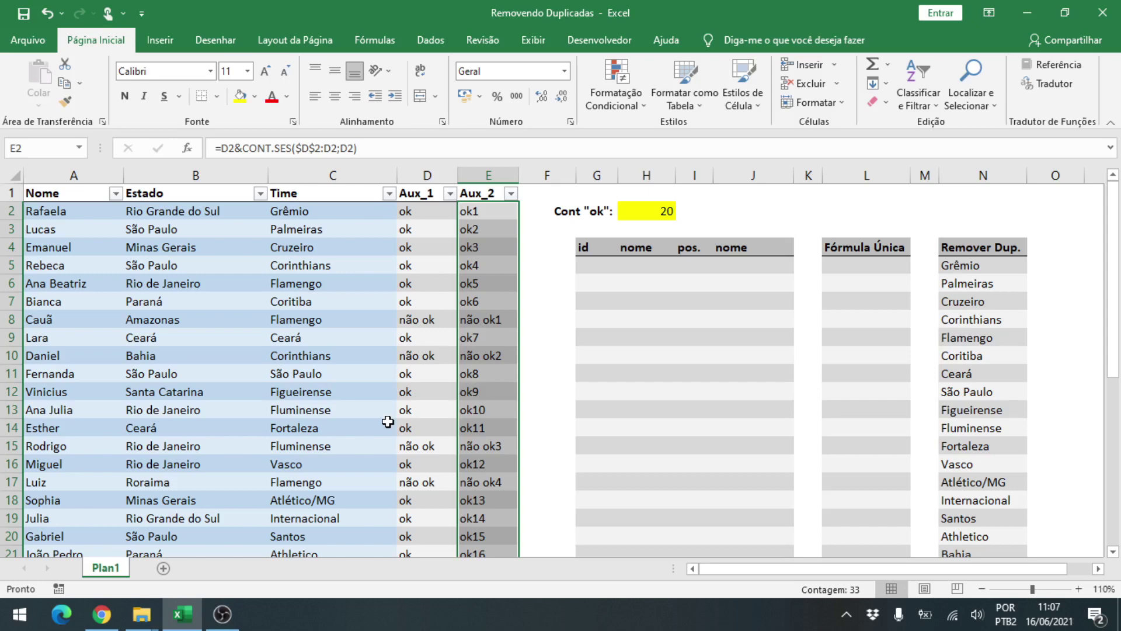
# Filter Aux_1 to only the "ok" rows to check the numbered codes in Aux_2, and clear the filter again.
pyautogui.press('Left')
pyautogui.press('Up')
pyautogui.hotkey('alt', 'Down')
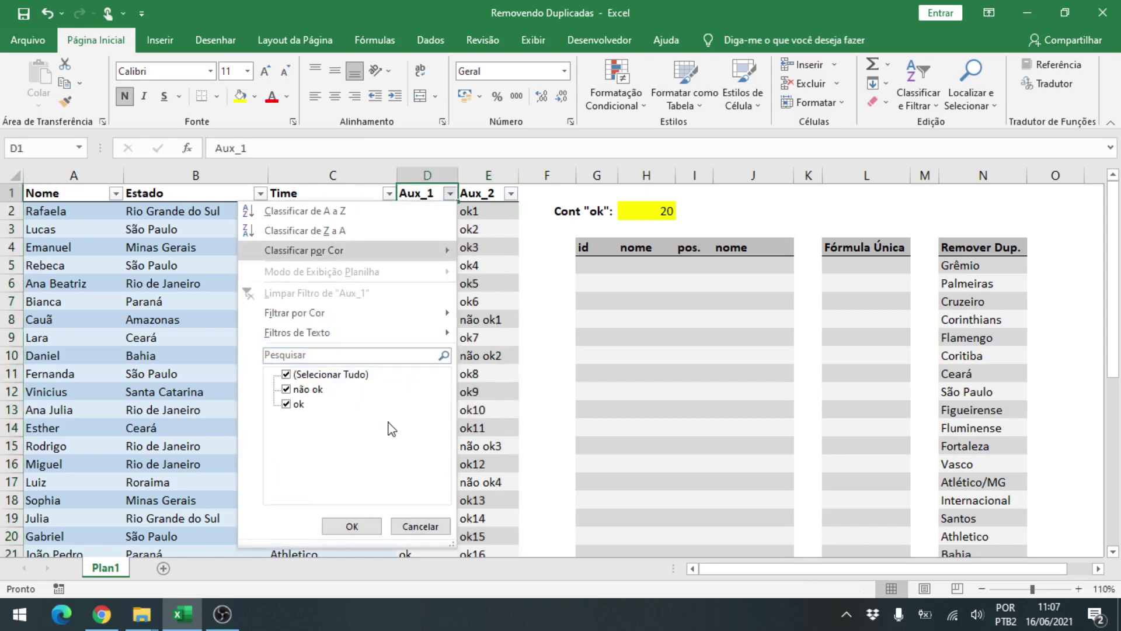
pyautogui.press('Down')
pyautogui.press('space')
pyautogui.press('Return')
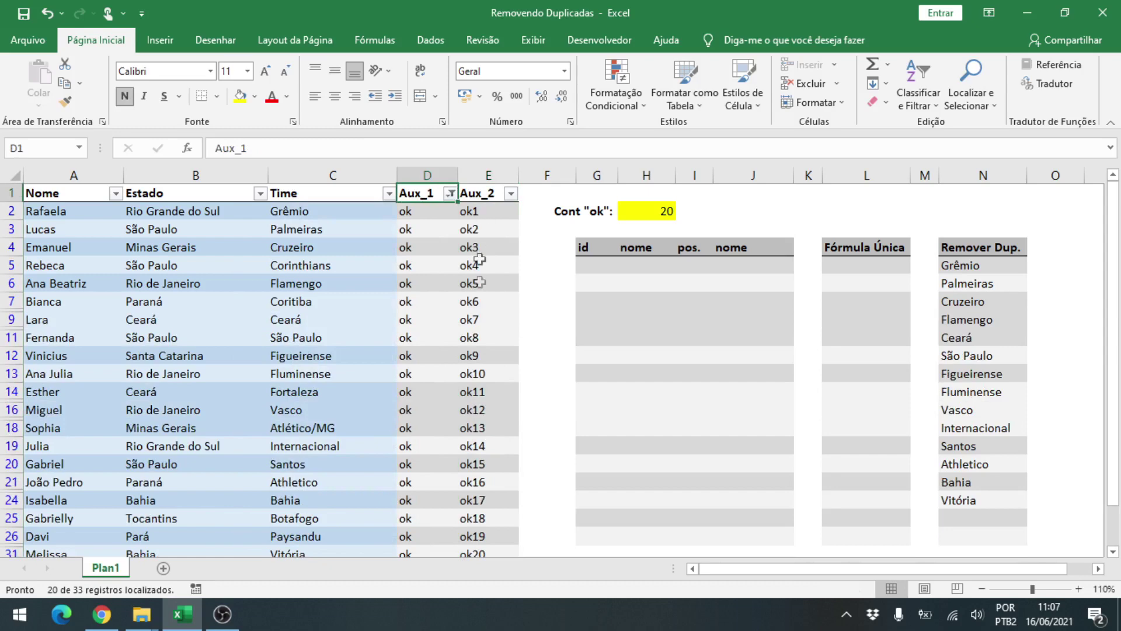
pyautogui.scroll(-1, 480, 405)
pyautogui.scroll(1, 487, 340)
pyautogui.click(497, 407)
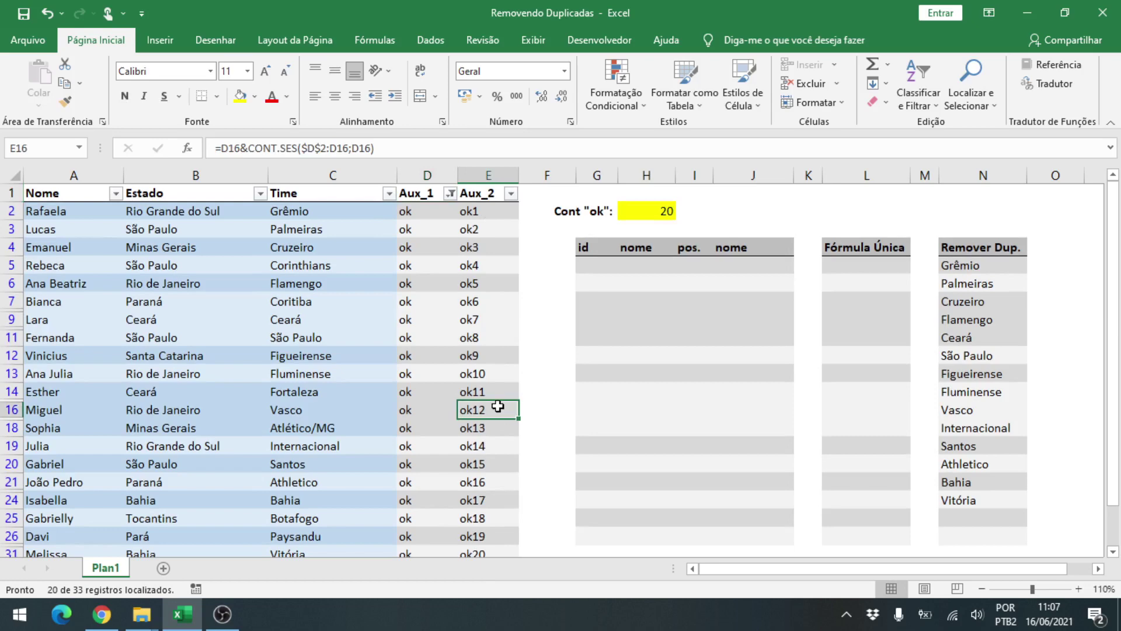
pyautogui.hotkey('alt', 's')
pyautogui.press('l')
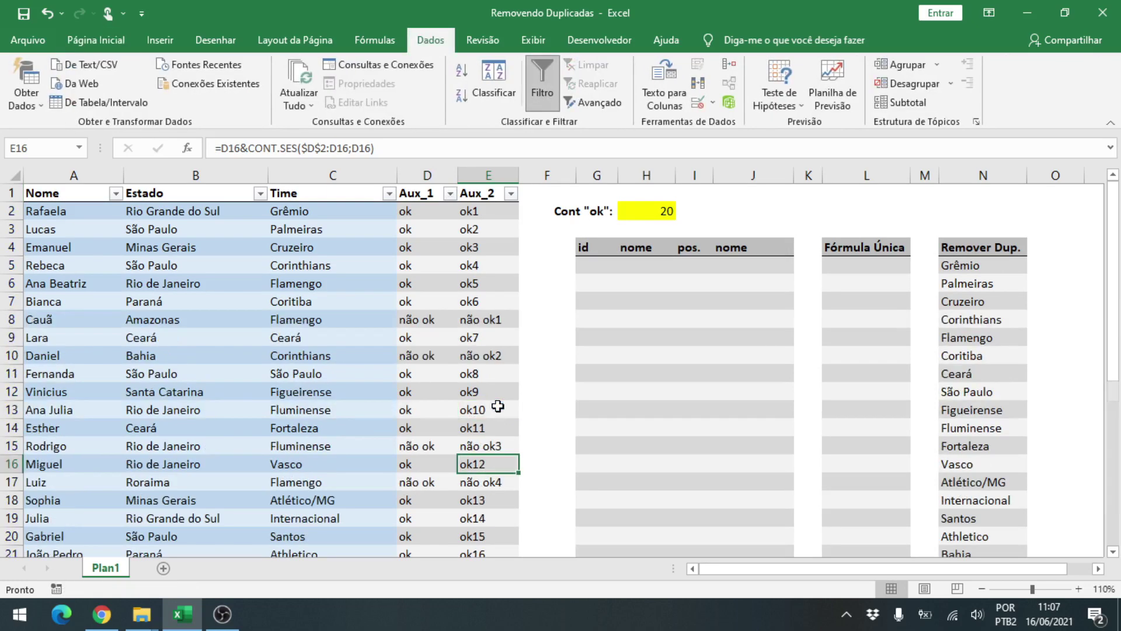
# Enter =LIN(A1) in G5 to start the sequential numbering under the id header.
pyautogui.hotkey('ctrl', 'Up')
pyautogui.press('Down')
pyautogui.press('Right')
pyautogui.press('Right')
pyautogui.press('Down')
pyautogui.press('Down')
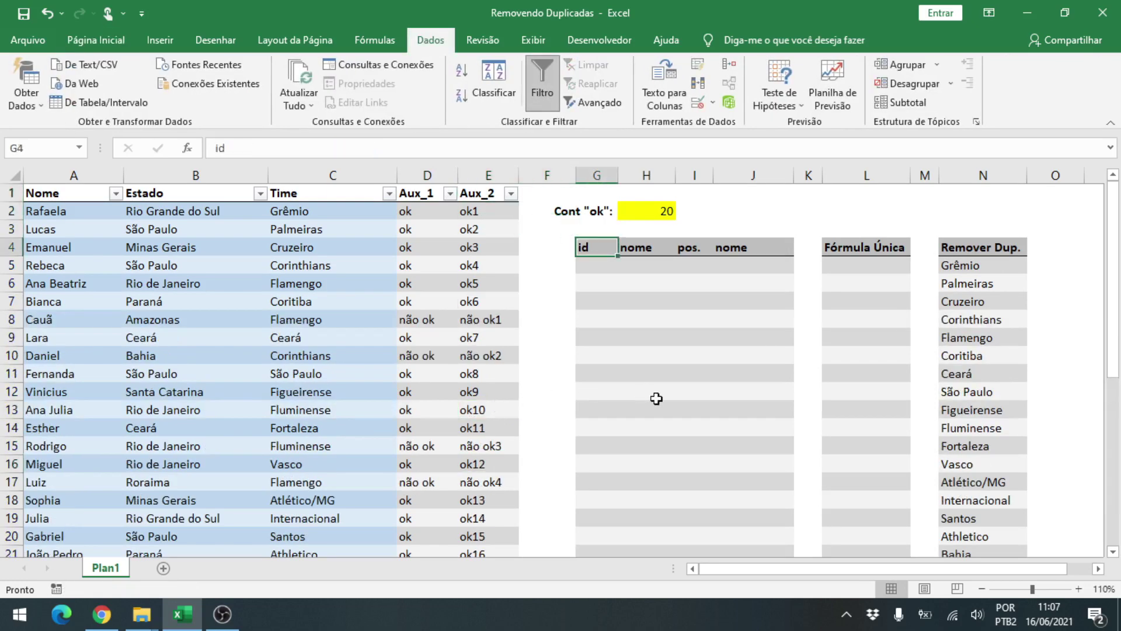
pyautogui.click(608, 261)
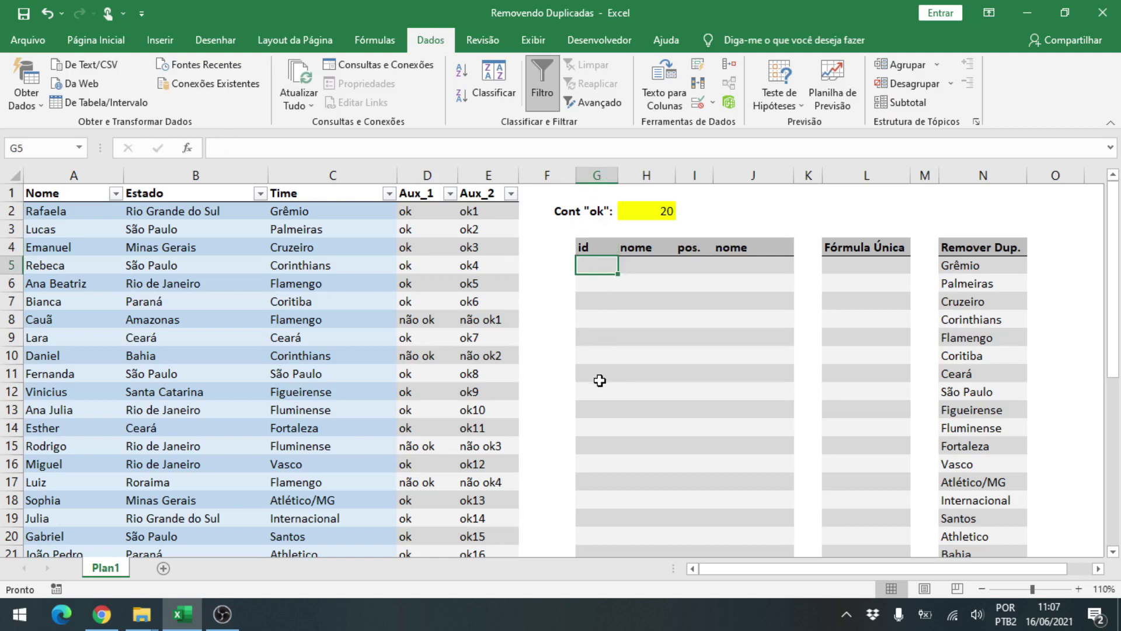
pyautogui.write('=lin()-4')
pyautogui.press('Return')
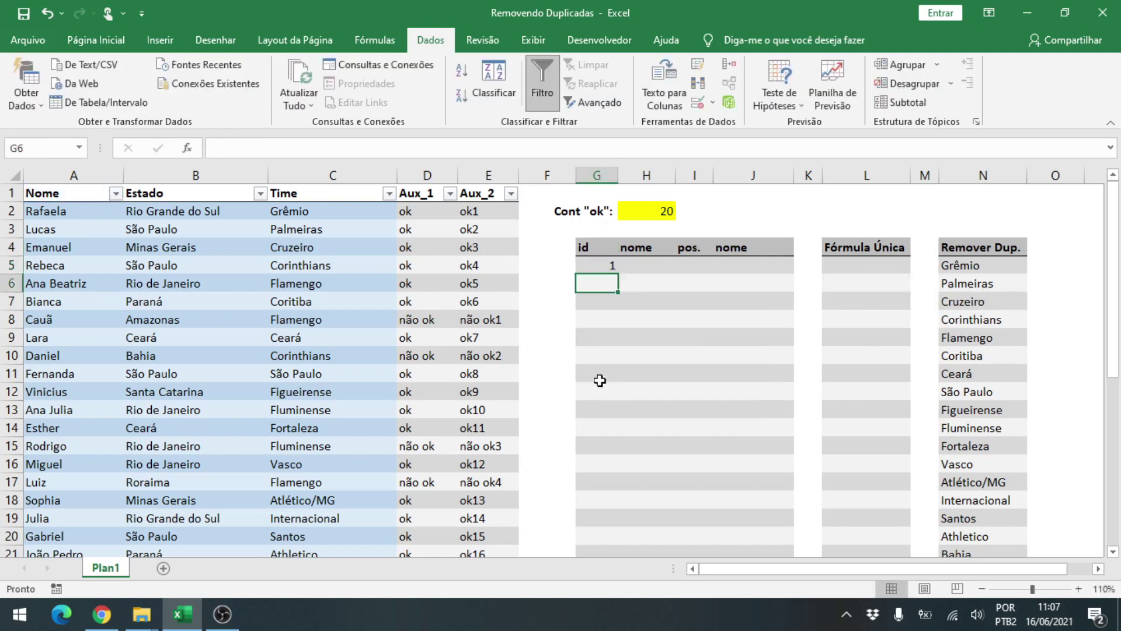
pyautogui.click(608, 267)
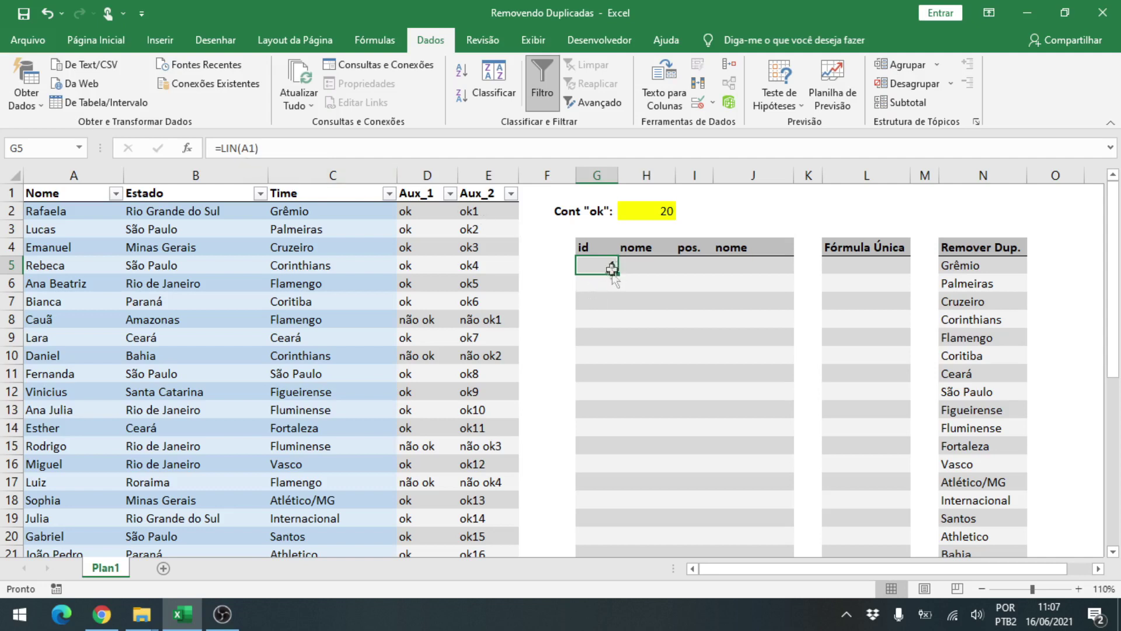
# Enter ="ok"&G5 in H5 to build the lookup code under the first nome header.
pyautogui.click(642, 267)
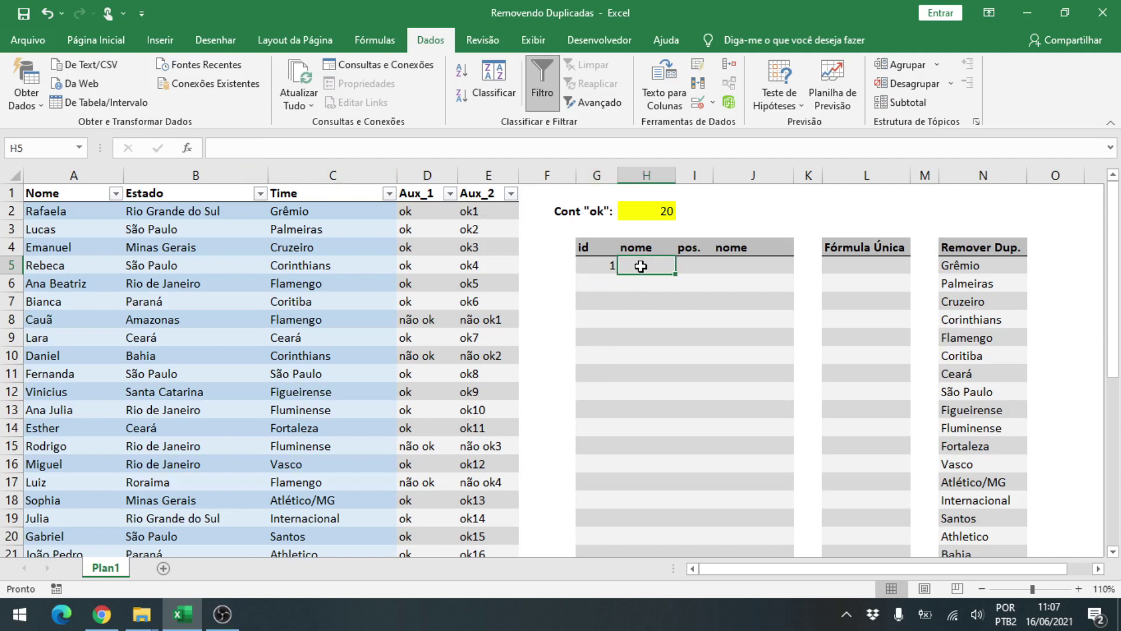
pyautogui.write('="')
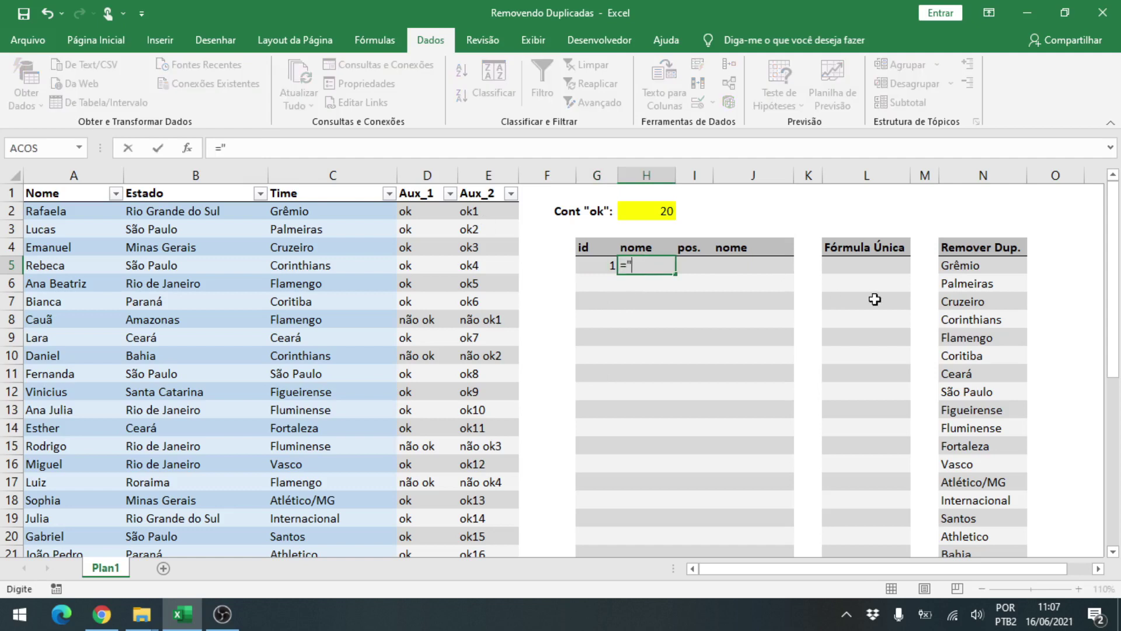
pyautogui.write('ok"&')
pyautogui.press('Left')
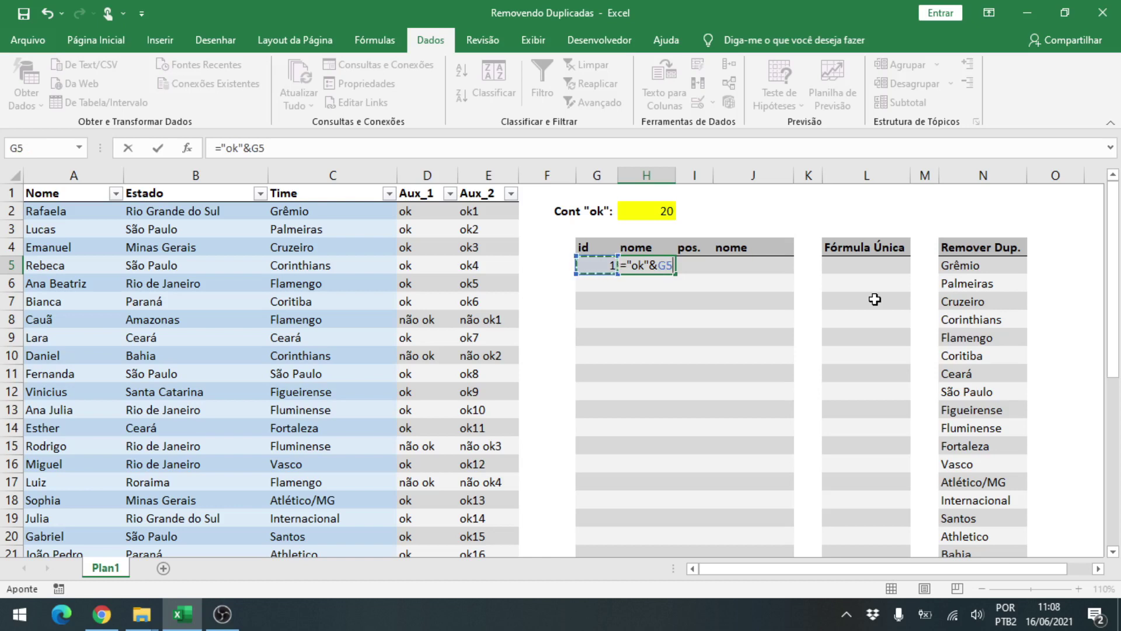
pyautogui.press('Return')
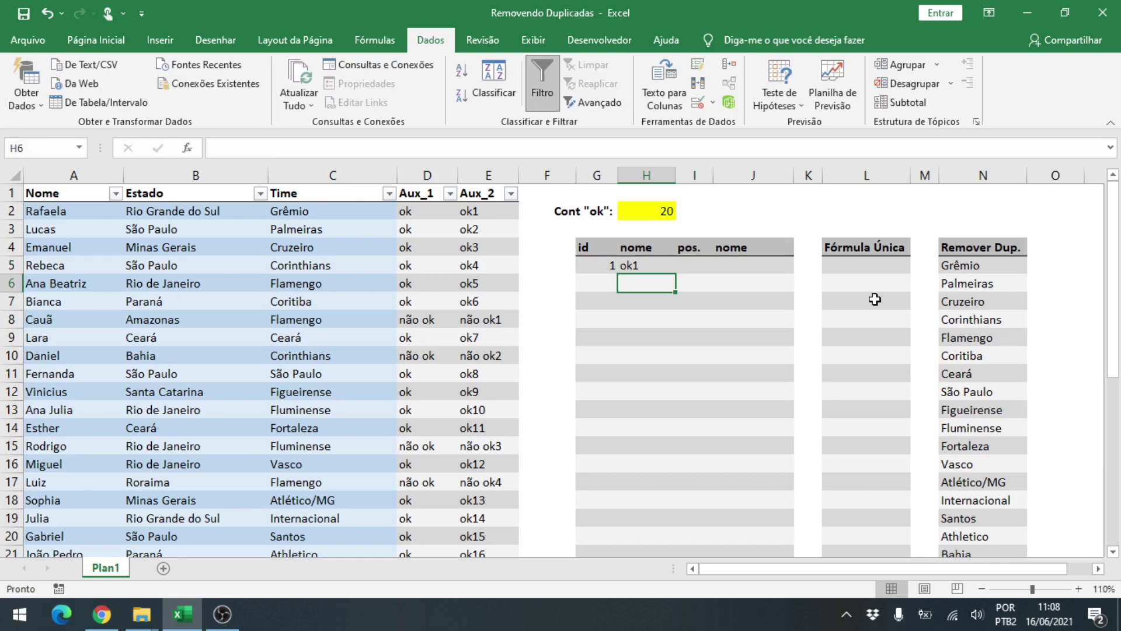
# Copy the id and nome formulas in G5:H5 down to row 20.
pyautogui.press('Up')
pyautogui.press('Left')
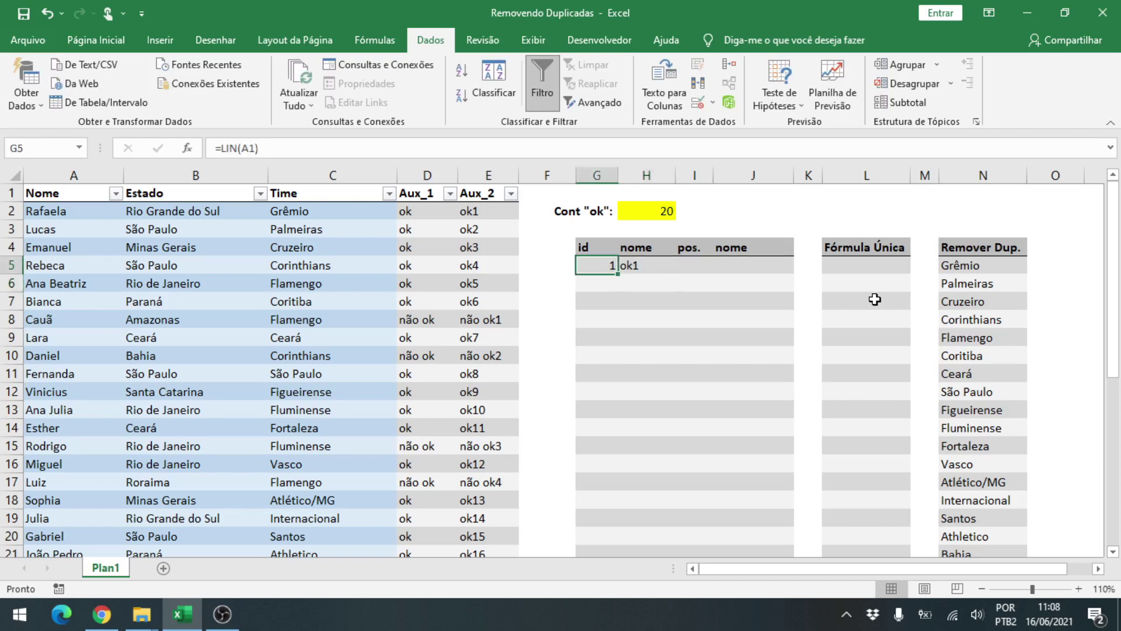
pyautogui.hotkey('shift', 'Right')
pyautogui.hotkey('ctrl', 'c')
pyautogui.hotkey('shift', 'Down')
pyautogui.hotkey('shift', 'Down')
pyautogui.hotkey('shift', 'Down')
pyautogui.hotkey('shift', 'Down')
pyautogui.hotkey('shift', 'Down')
pyautogui.hotkey('shift', 'Down')
pyautogui.hotkey('shift', 'Down')
pyautogui.hotkey('shift', 'Down')
pyautogui.hotkey('shift', 'Down')
pyautogui.hotkey('shift', 'Down')
pyautogui.hotkey('shift', 'Down')
pyautogui.hotkey('shift', 'Down')
pyautogui.hotkey('shift', 'Down')
pyautogui.hotkey('shift', 'Down')
pyautogui.hotkey('shift', 'Down')
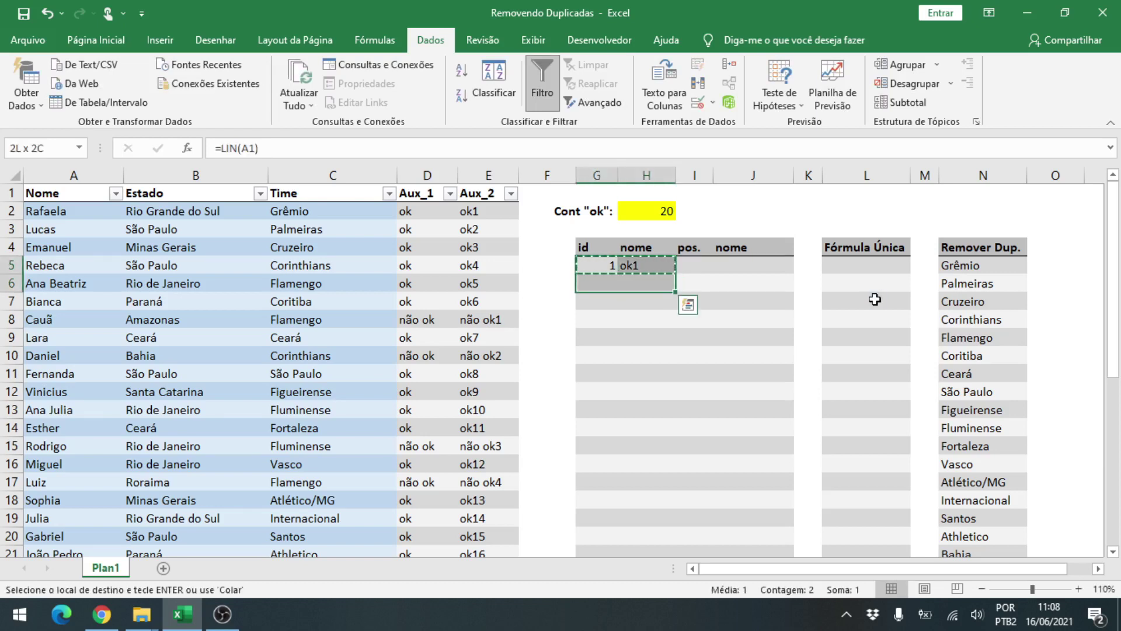
pyautogui.hotkey('ctrl', 'v')
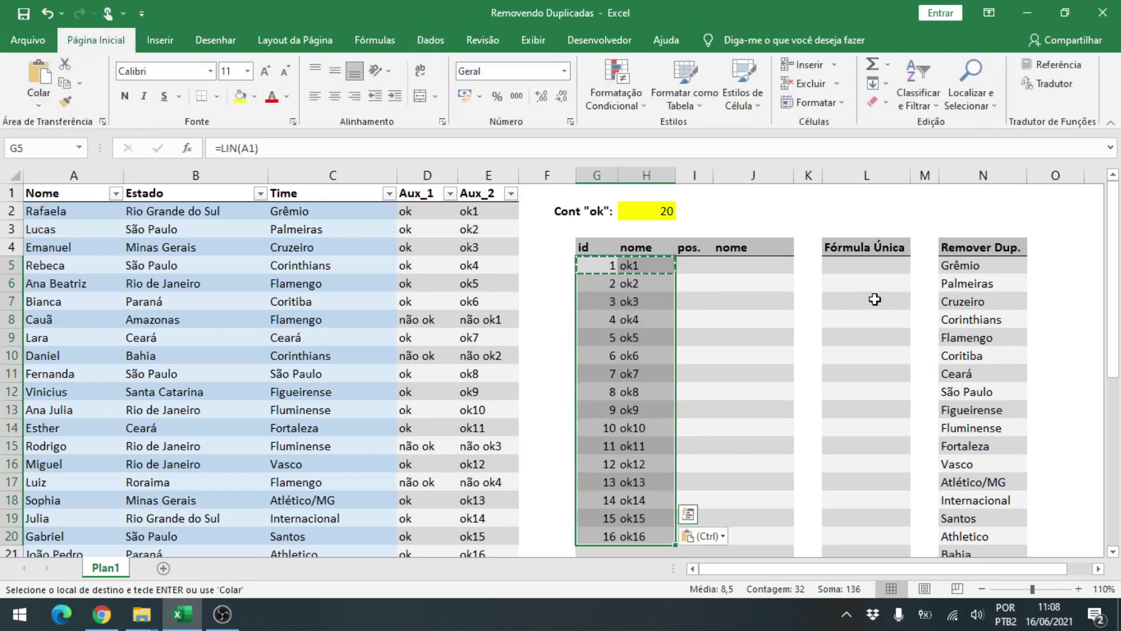
# Extend the id and nome formulas from row 20 down to row 24, pasting formulas only.
pyautogui.hotkey('ctrl', 'Down')
pyautogui.hotkey('shift', 'Right')
pyautogui.hotkey('ctrl', 'c')
pyautogui.hotkey('shift', 'Down')
pyautogui.hotkey('shift', 'Down')
pyautogui.hotkey('shift', 'Down')
pyautogui.hotkey('shift', 'Down')
pyautogui.press('alt')
pyautogui.press('c')
pyautogui.press('v')
pyautogui.press('f')
pyautogui.press('Escape')
# Check the id and nome sequence down to row 24 against the "ok" count in H2, ending at the first pos. cell, I5.
pyautogui.press('Down')
pyautogui.press('Down')
pyautogui.press('Down')
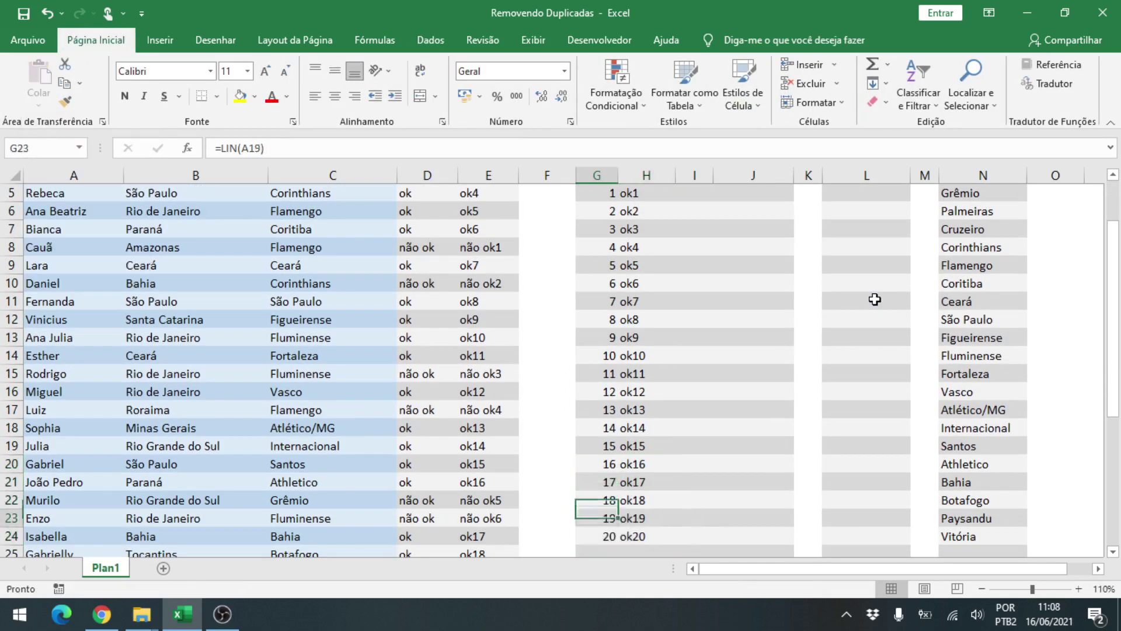
pyautogui.press('Right')
pyautogui.press('Up')
pyautogui.press('Up')
pyautogui.press('Down')
pyautogui.press('Down')
pyautogui.press('Down')
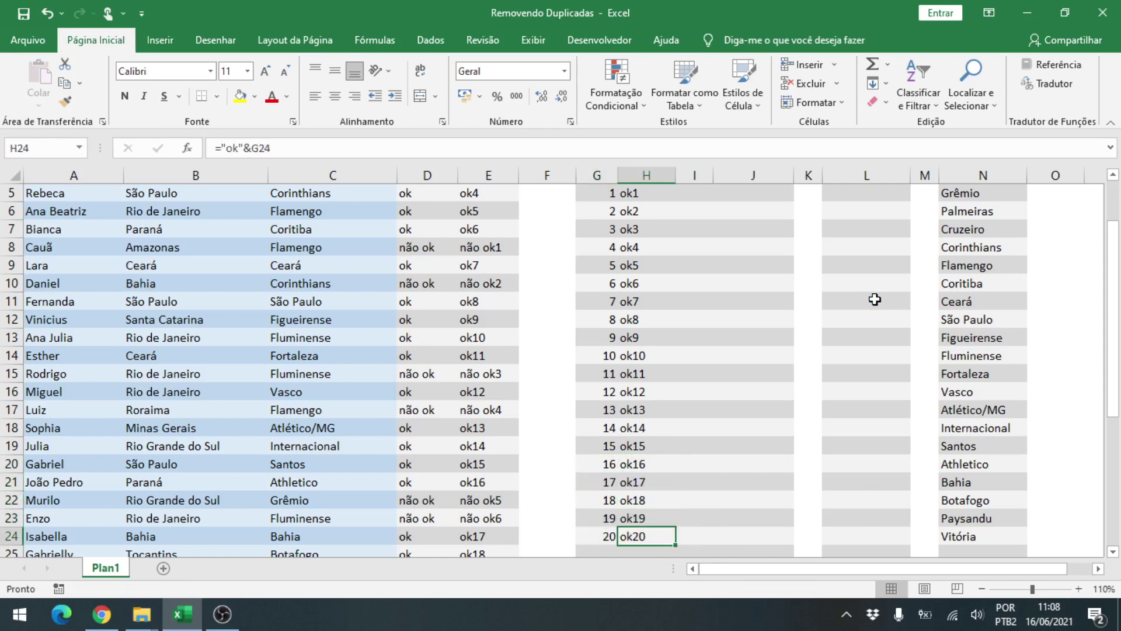
pyautogui.hotkey('ctrl', 'Up')
pyautogui.press('Up')
pyautogui.press('Up')
pyautogui.press('Down')
pyautogui.press('Down')
pyautogui.press('Down')
pyautogui.press('Right')
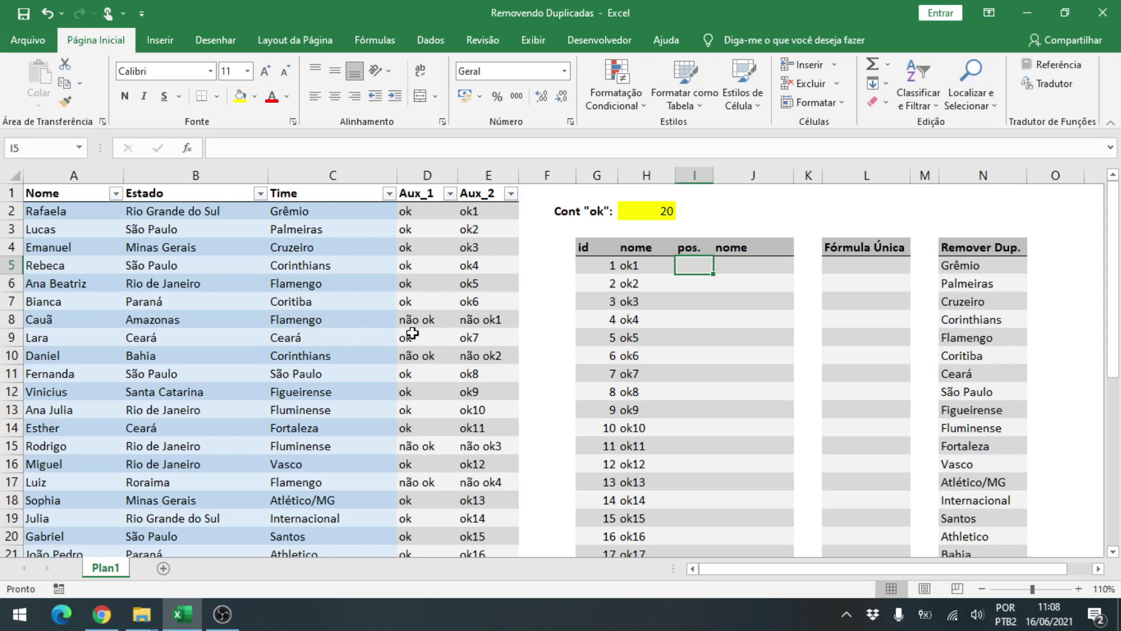
# Enter =CORRESP(H5;E:E;0) in I5 to find the position of the lookup code within the Aux_2 column.
pyautogui.write('=corresp(')
pyautogui.press('Left')
pyautogui.write(';')
pyautogui.click(489, 175)
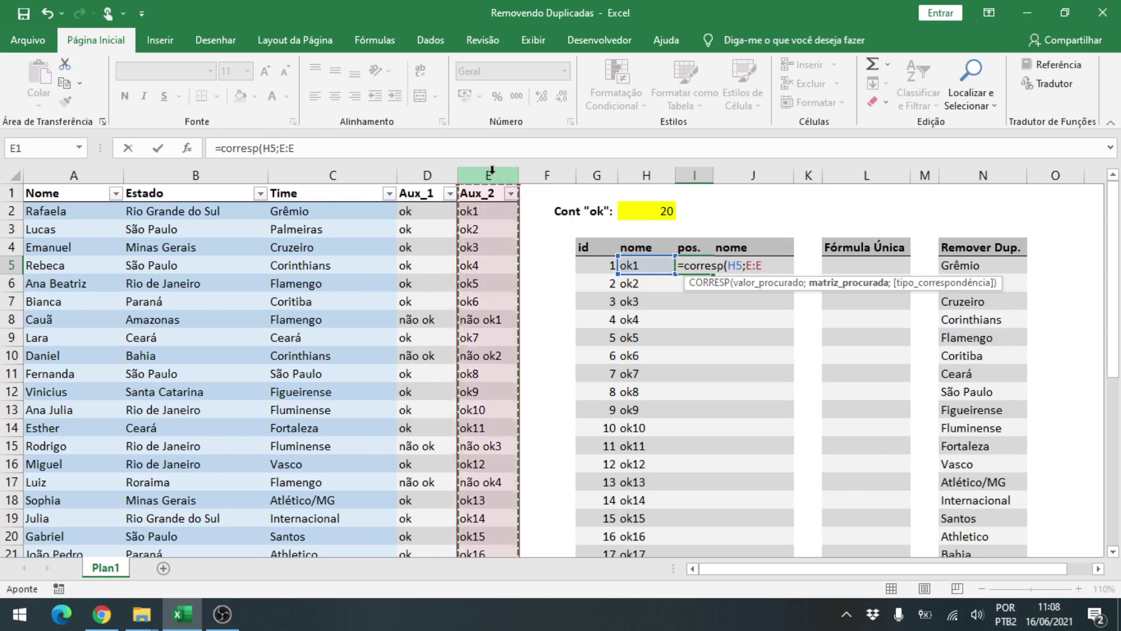
pyautogui.write(';0')
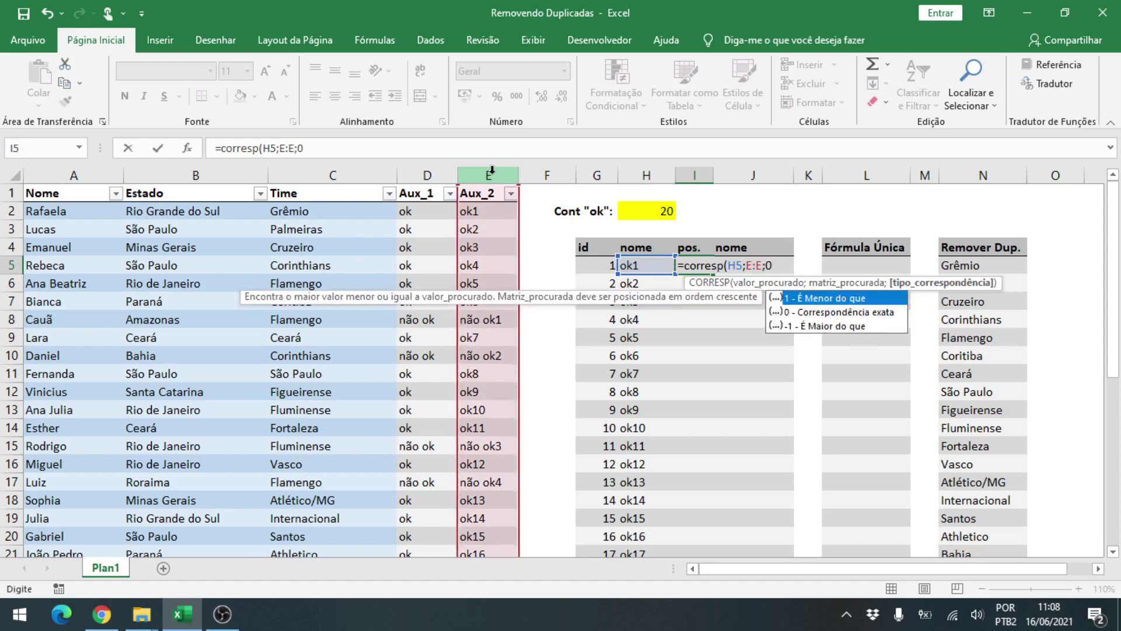
pyautogui.write(')')
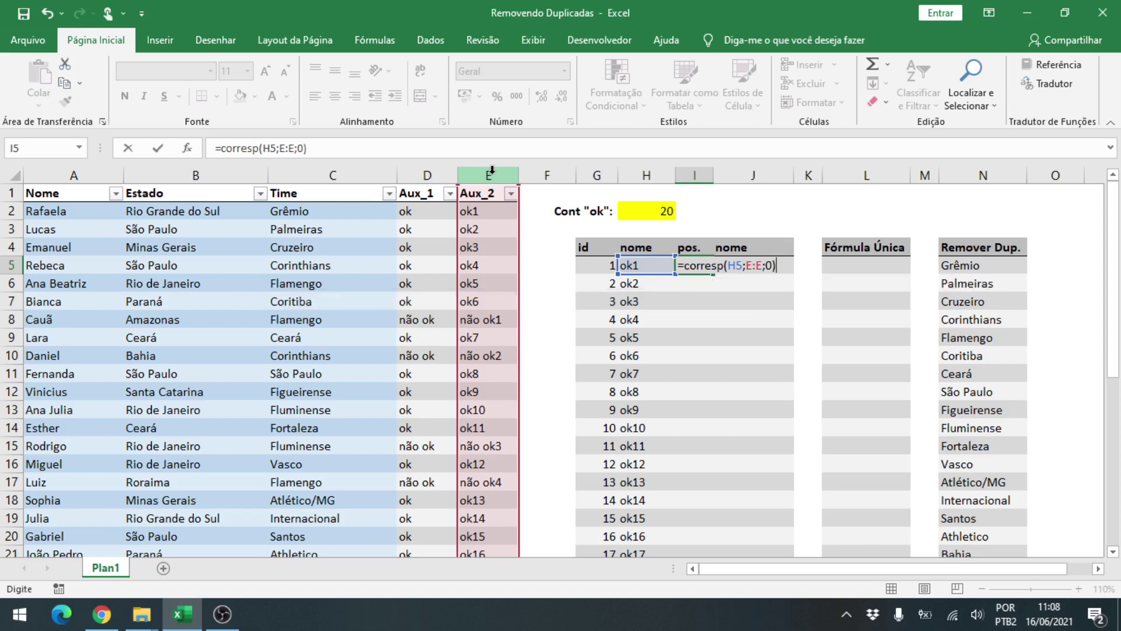
pyautogui.press('Return')
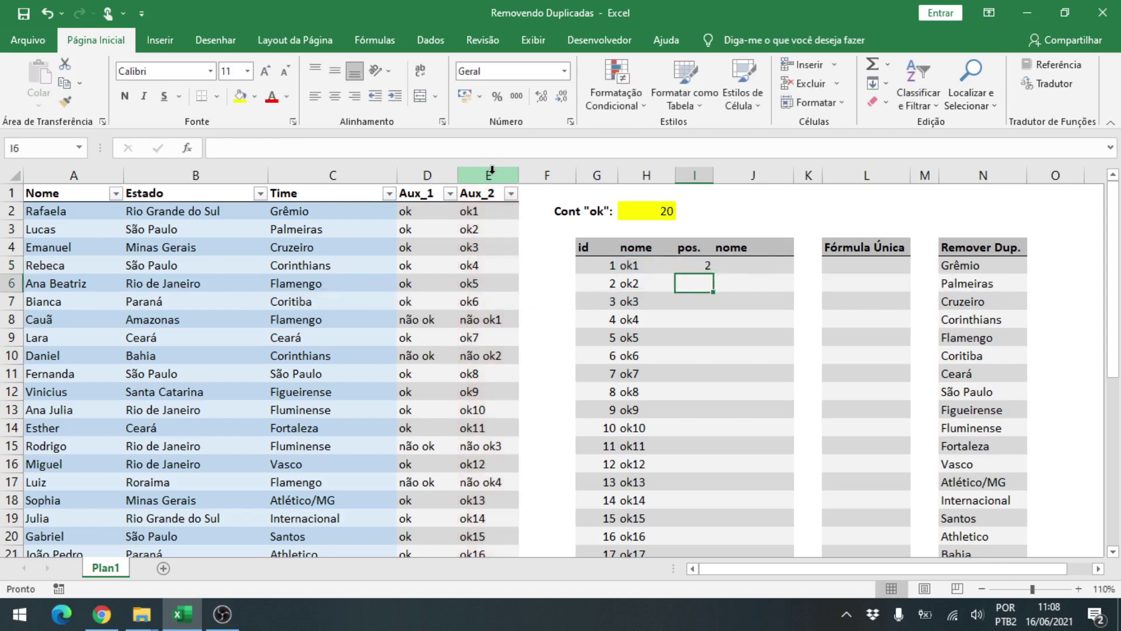
# Copy the pos. formula in I5 down to row 24.
pyautogui.press('Up')
pyautogui.hotkey('ctrl', 'c')
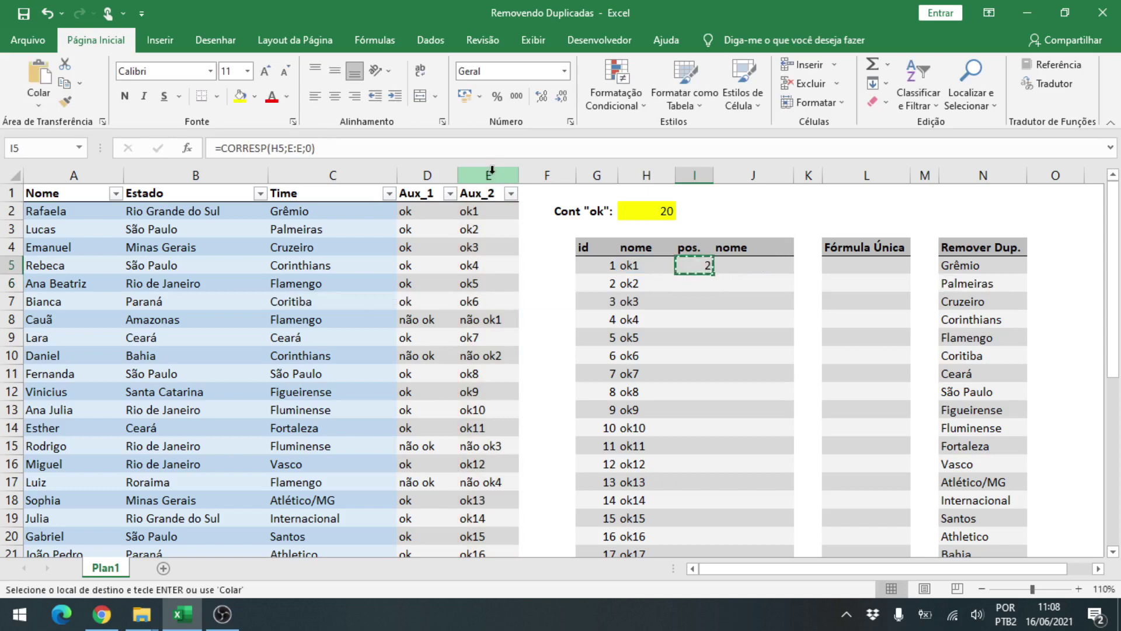
pyautogui.hotkey('shift', 'Down')
pyautogui.hotkey('shift', 'Down')
pyautogui.hotkey('shift', 'Down')
pyautogui.hotkey('shift', 'Down')
pyautogui.hotkey('shift', 'Down')
pyautogui.hotkey('shift', 'Down')
pyautogui.hotkey('shift', 'Down')
pyautogui.hotkey('shift', 'Down')
pyautogui.hotkey('shift', 'Down')
pyautogui.hotkey('shift', 'Down')
pyautogui.hotkey('shift', 'Down')
pyautogui.hotkey('shift', 'Down')
pyautogui.hotkey('shift', 'Down')
pyautogui.hotkey('shift', 'Down')
pyautogui.hotkey('shift', 'Down')
pyautogui.hotkey('shift', 'Down')
pyautogui.hotkey('shift', 'Down')
pyautogui.hotkey('shift', 'Down')
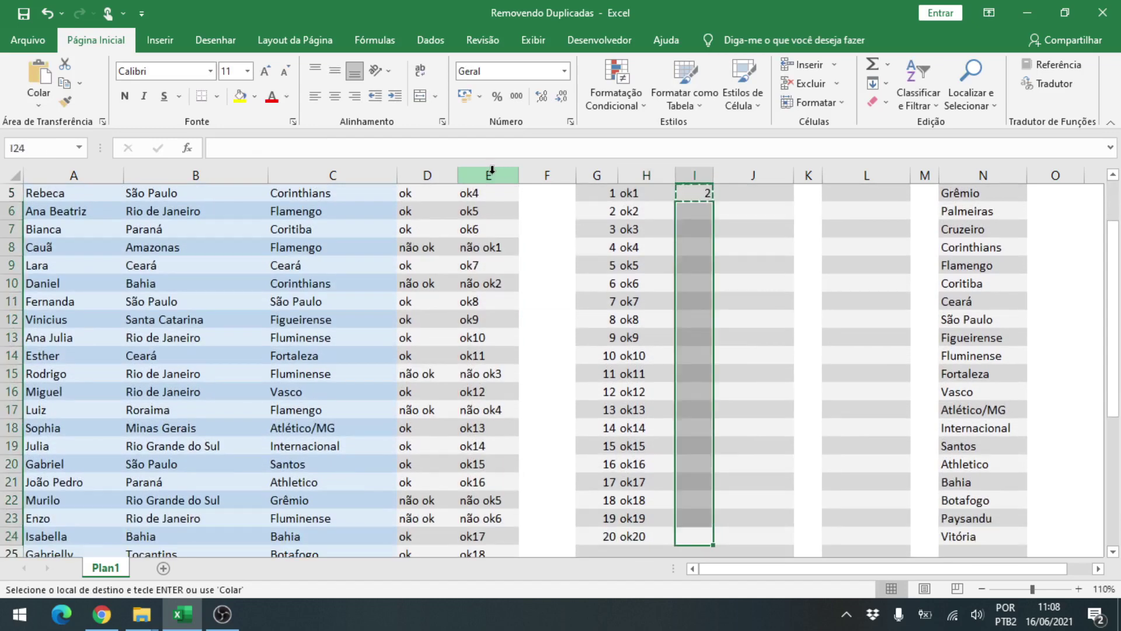
pyautogui.hotkey('ctrl', 'v')
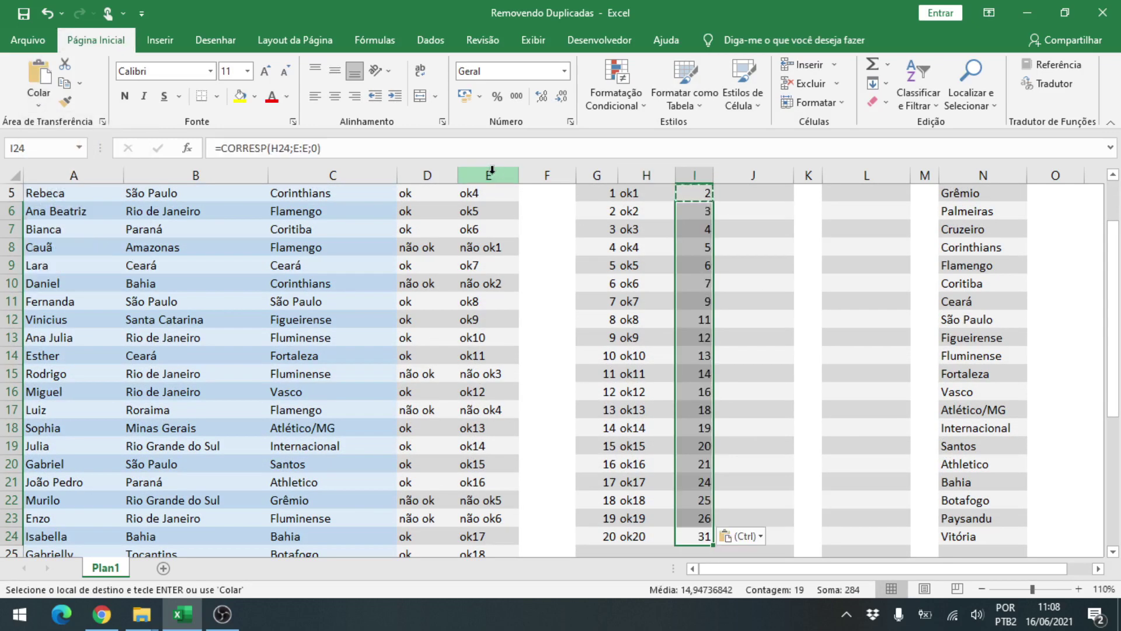
pyautogui.press('Escape')
pyautogui.scroll(2, 525, 262)
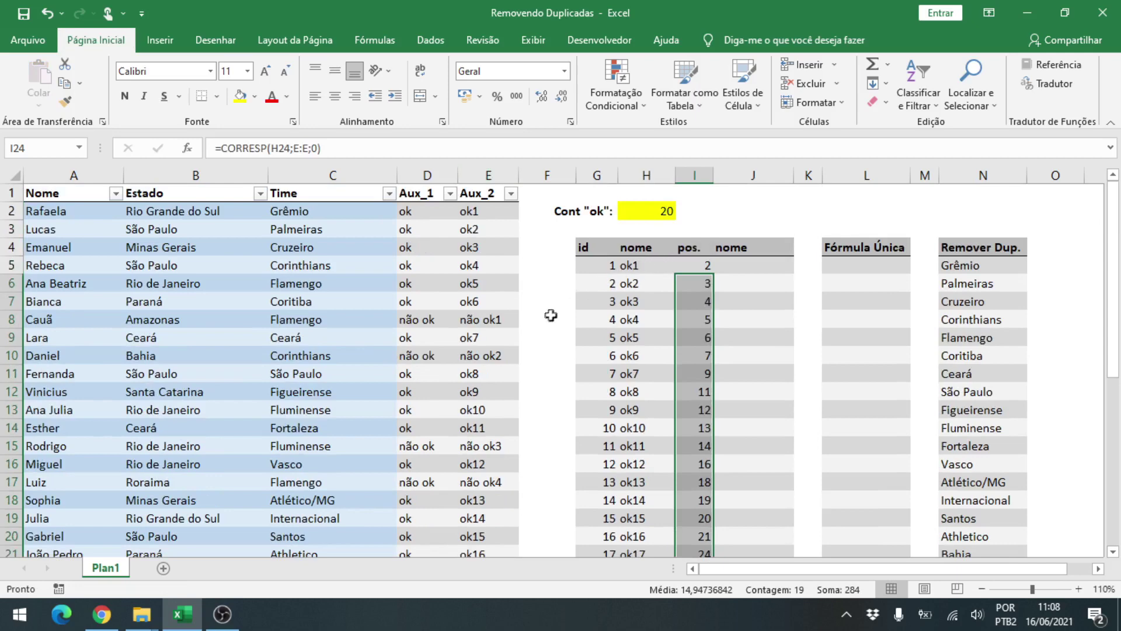
# Compare the pos. values of ok6, ok7 and ok8 with the rows holding these codes in the Aux_2 column.
pyautogui.click(503, 339)
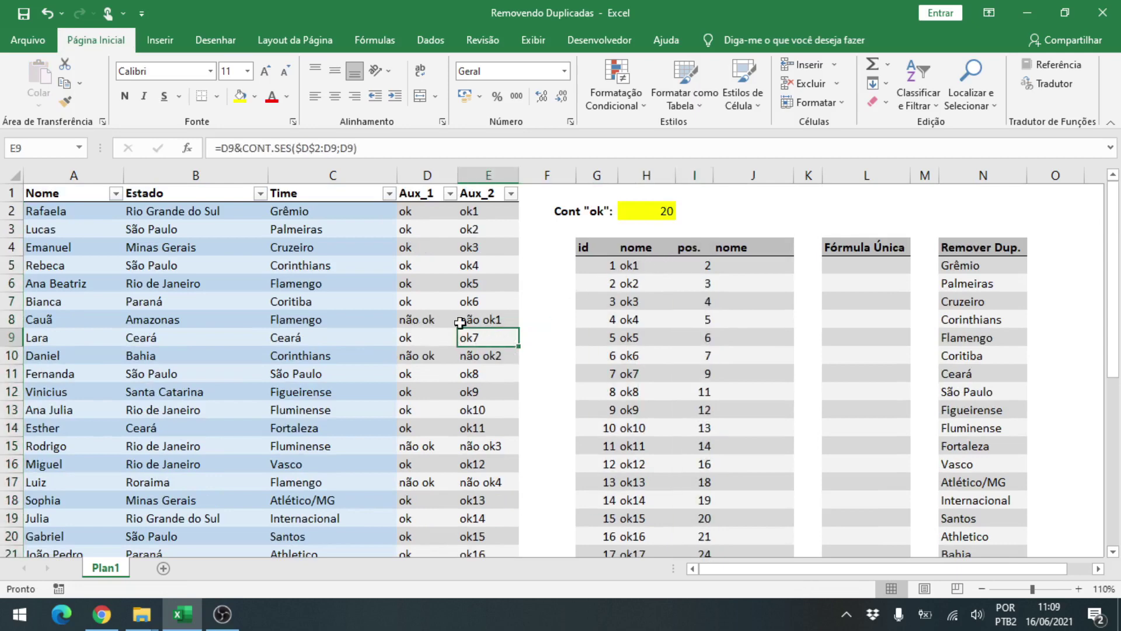
pyautogui.click(692, 374)
pyautogui.moveTo(69, 339); pyautogui.dragTo(500, 337)
pyautogui.moveTo(628, 355); pyautogui.dragTo(695, 350)
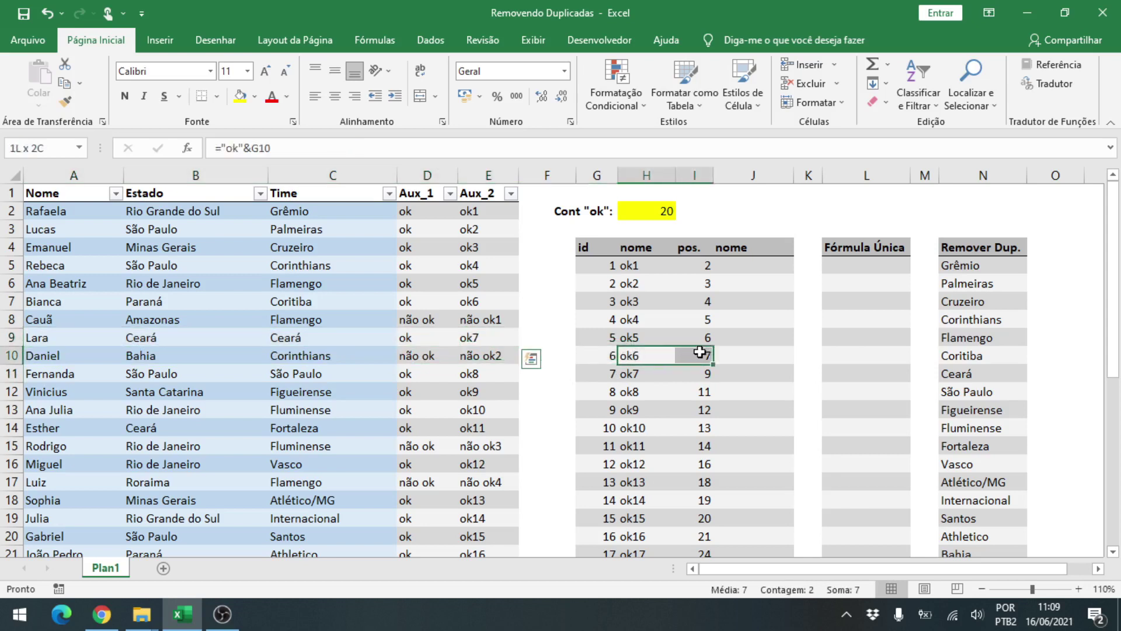
pyautogui.moveTo(639, 375); pyautogui.dragTo(700, 373)
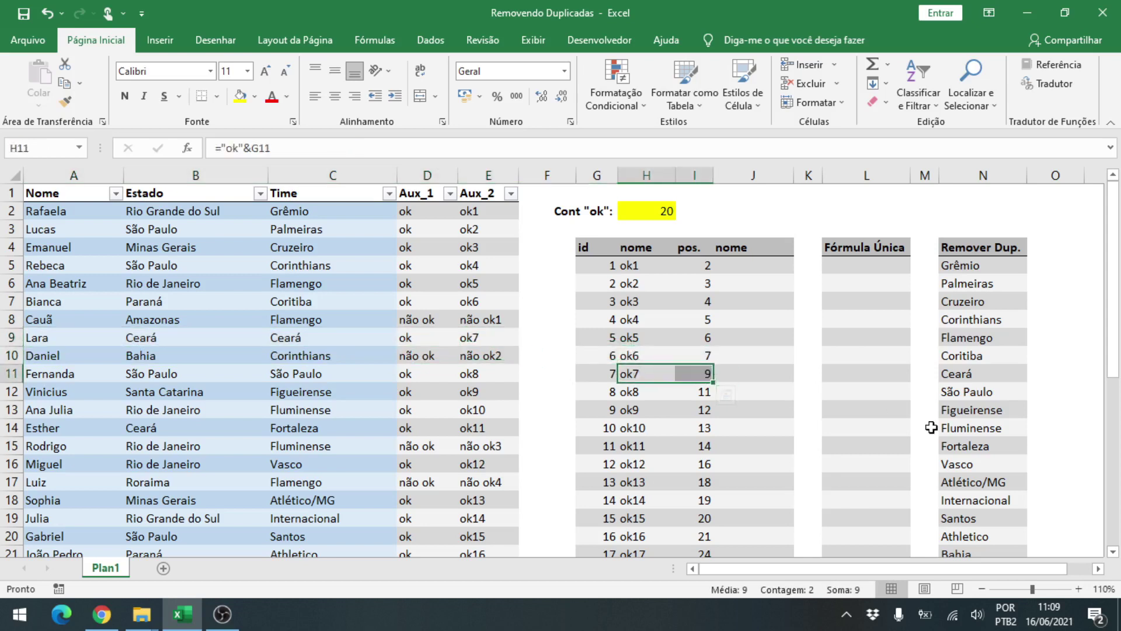
pyautogui.click(500, 373)
pyautogui.moveTo(499, 377); pyautogui.dragTo(26, 376)
pyautogui.click(703, 393)
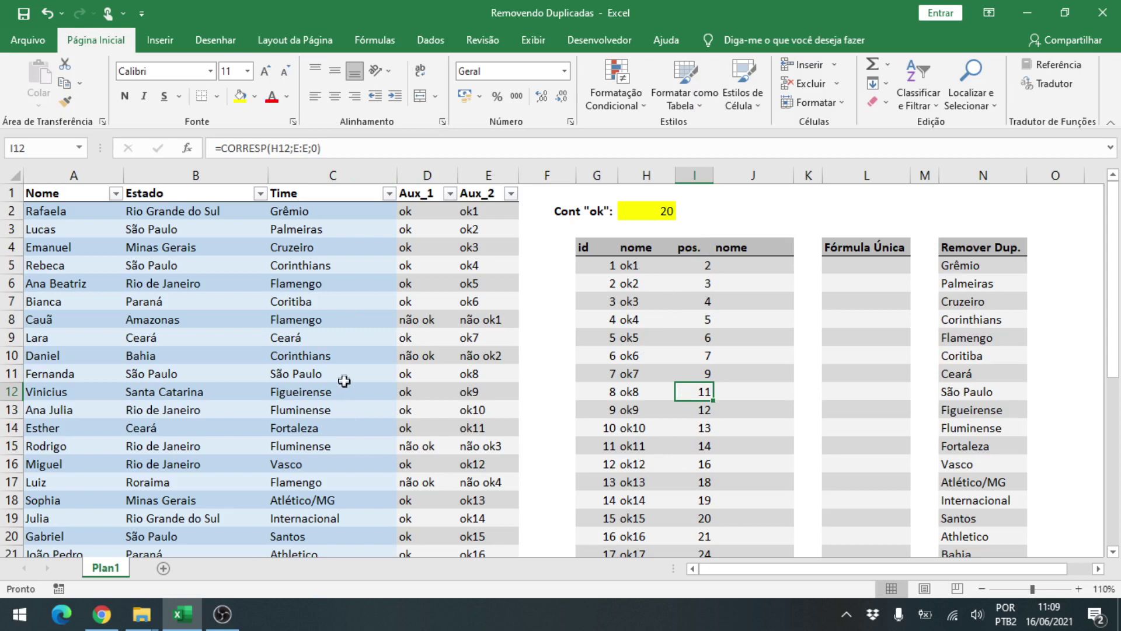
# Enter =ÍNDICE(C:C;I5;1) in J5 to return the team from the Time column at that position.
pyautogui.click(751, 268)
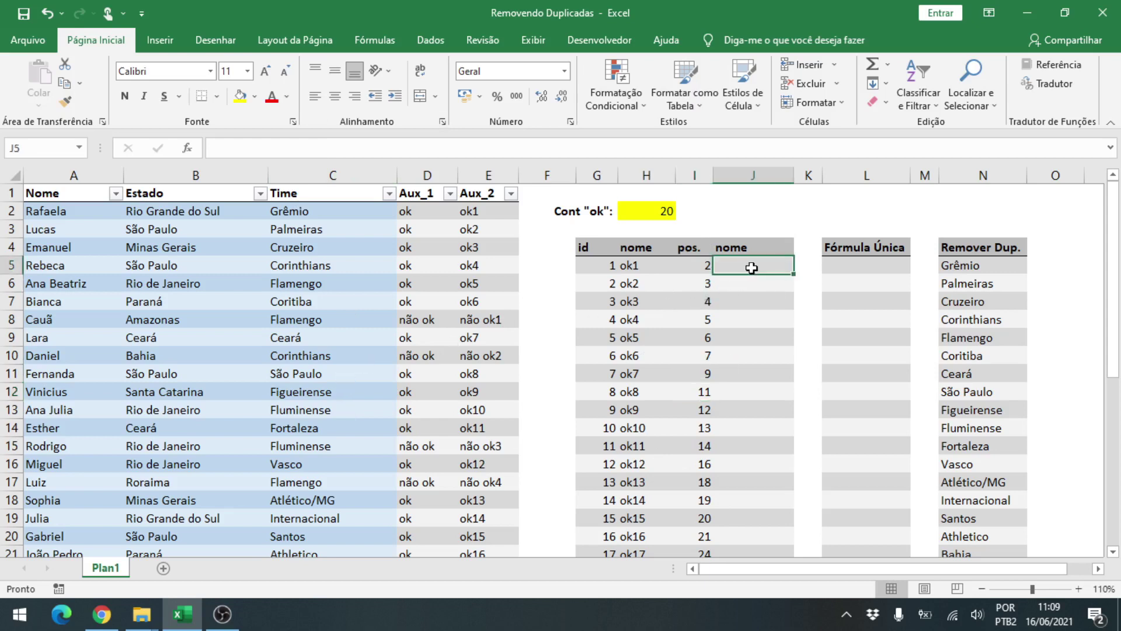
pyautogui.write('=índice(')
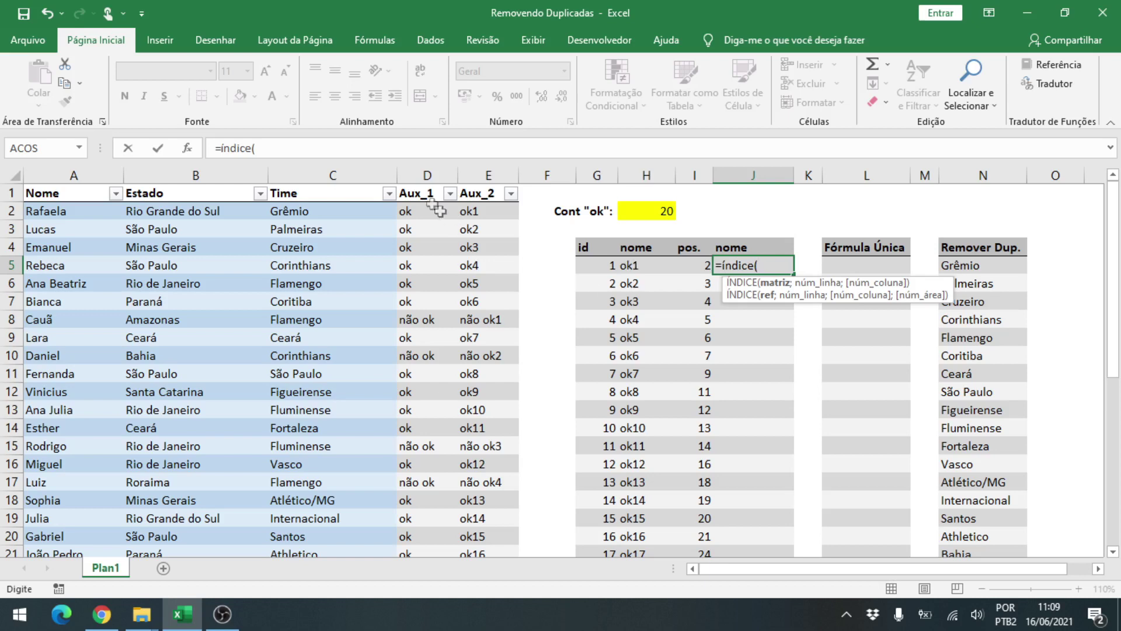
pyautogui.click(374, 174)
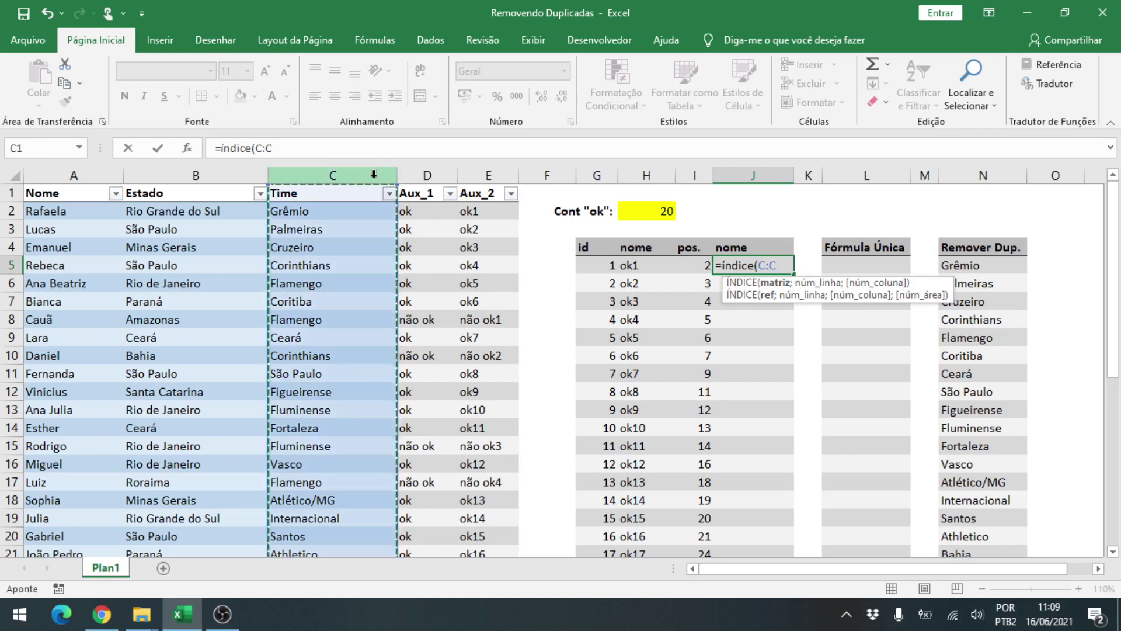
pyautogui.press('F8')
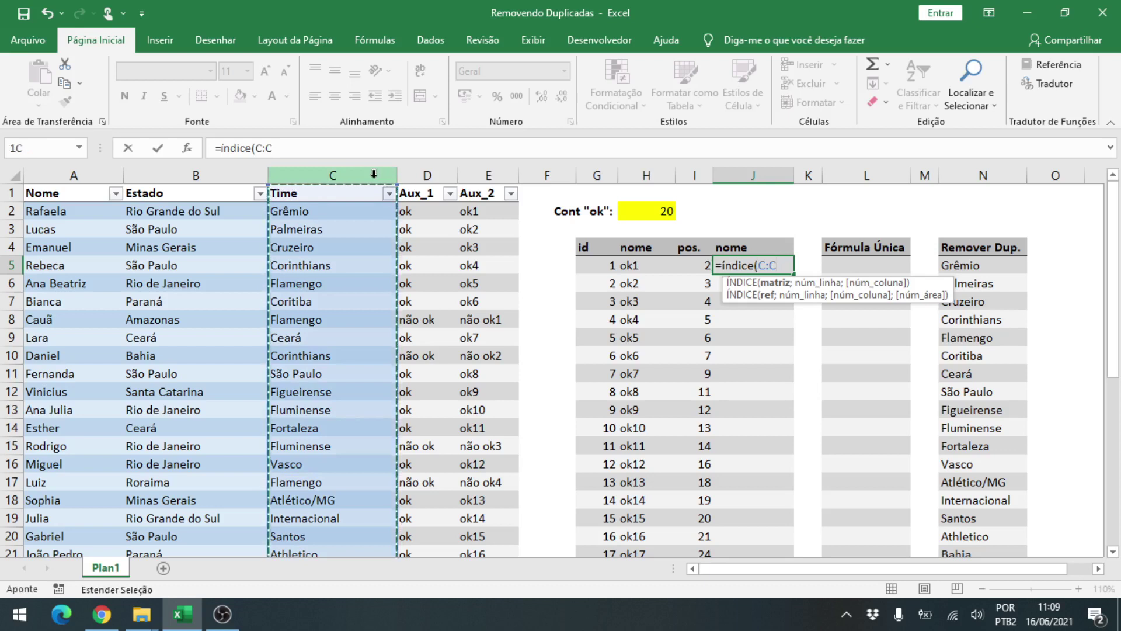
pyautogui.write(';')
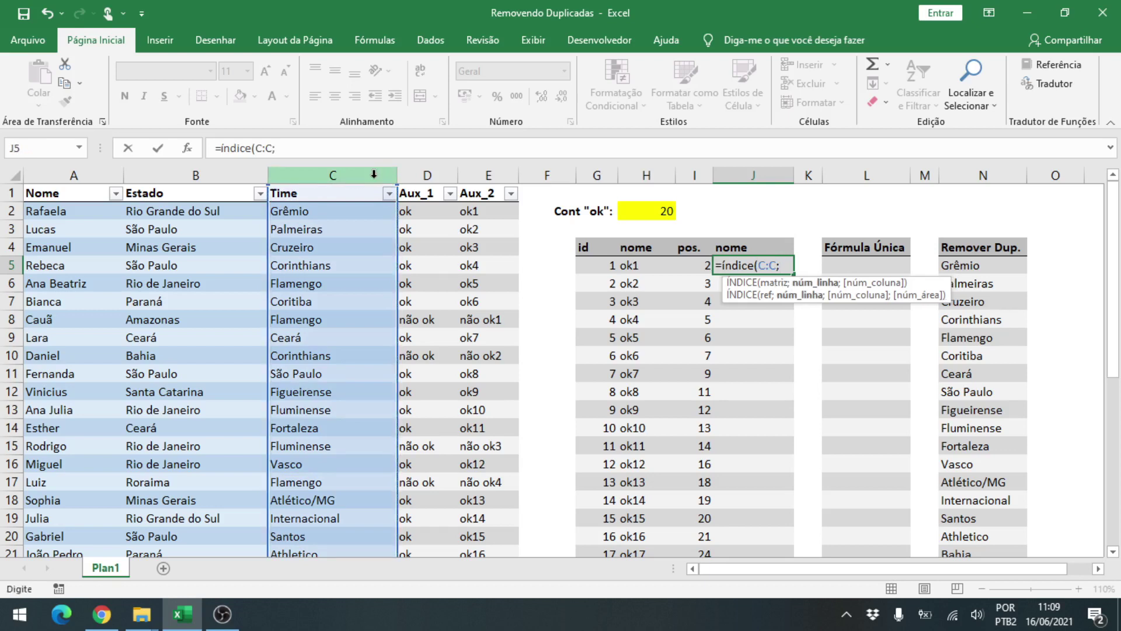
pyautogui.click(697, 268)
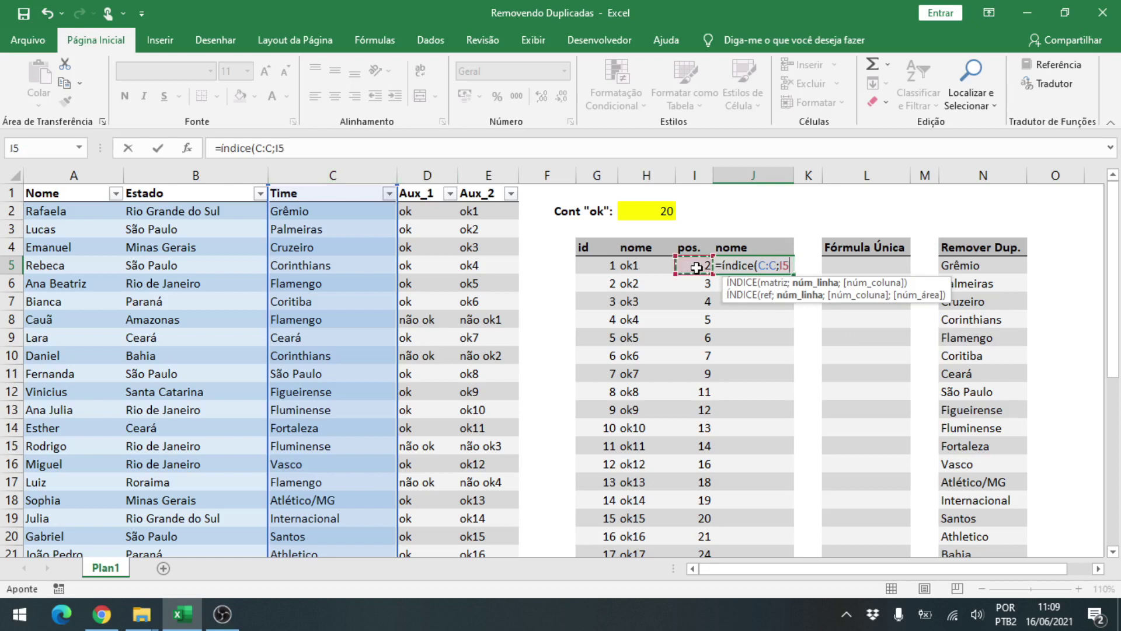
pyautogui.write(';1')
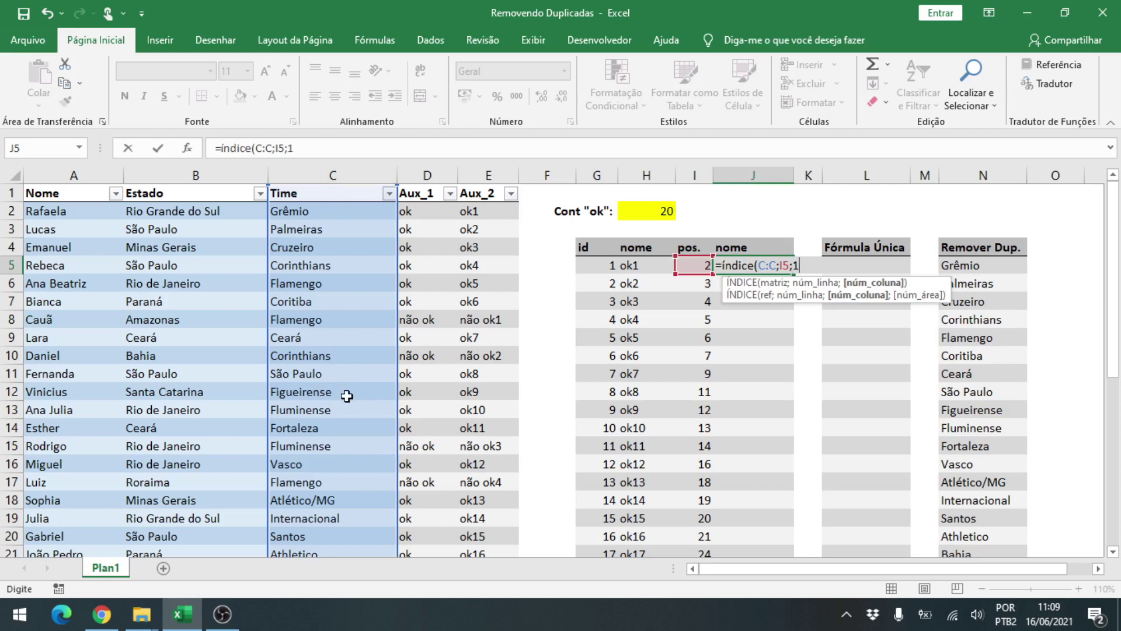
pyautogui.write(')')
pyautogui.hotkey('ctrl', 'Return')
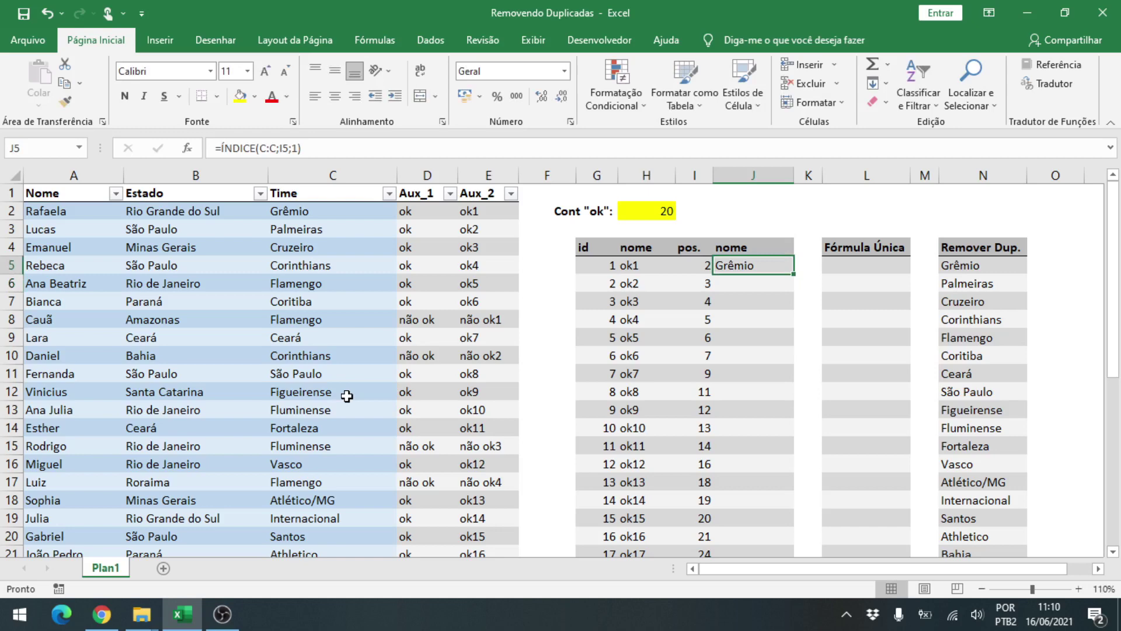
# Copy the team name formula in J5 down to row 24 and compare the list with Remover Dup.
pyautogui.hotkey('ctrl', 'c')
pyautogui.press('Left')
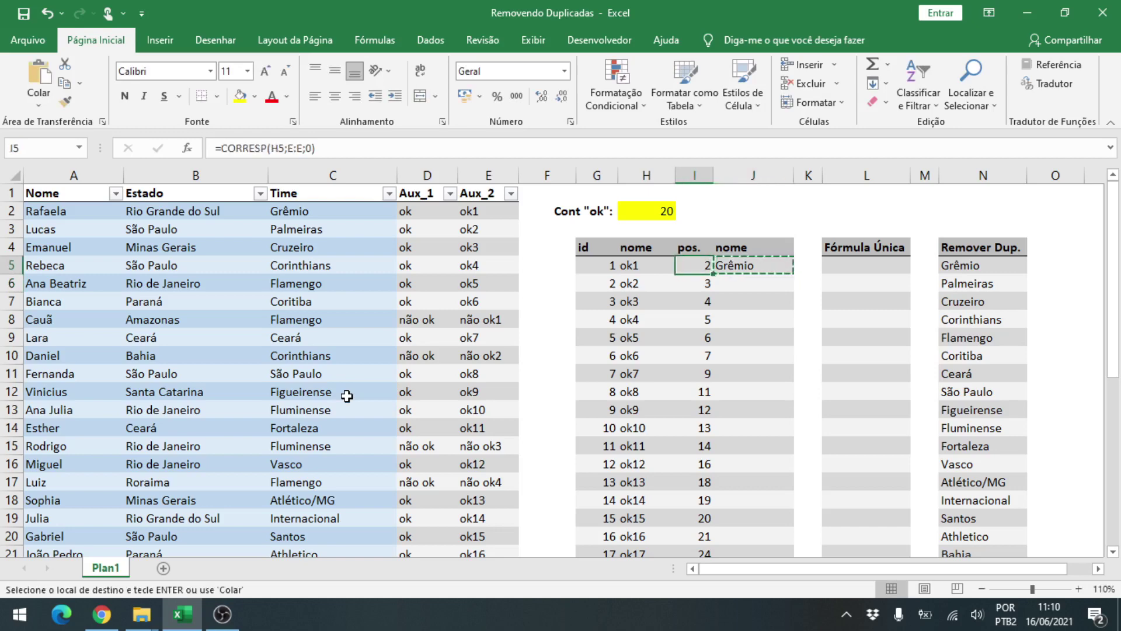
pyautogui.hotkey('ctrl', 'Down')
pyautogui.press('Right')
pyautogui.hotkey('ctrl', 'shift', 'Up')
pyautogui.hotkey('shift', 'Down')
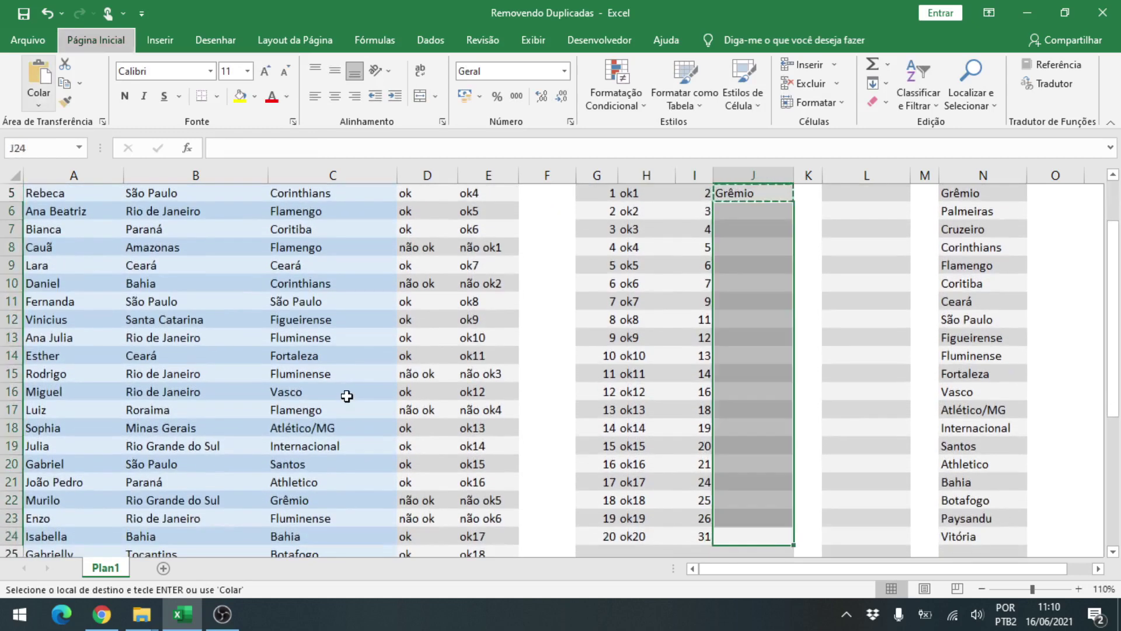
pyautogui.hotkey('ctrl', 'v')
pyautogui.press('Escape')
pyautogui.scroll(1, 753, 233)
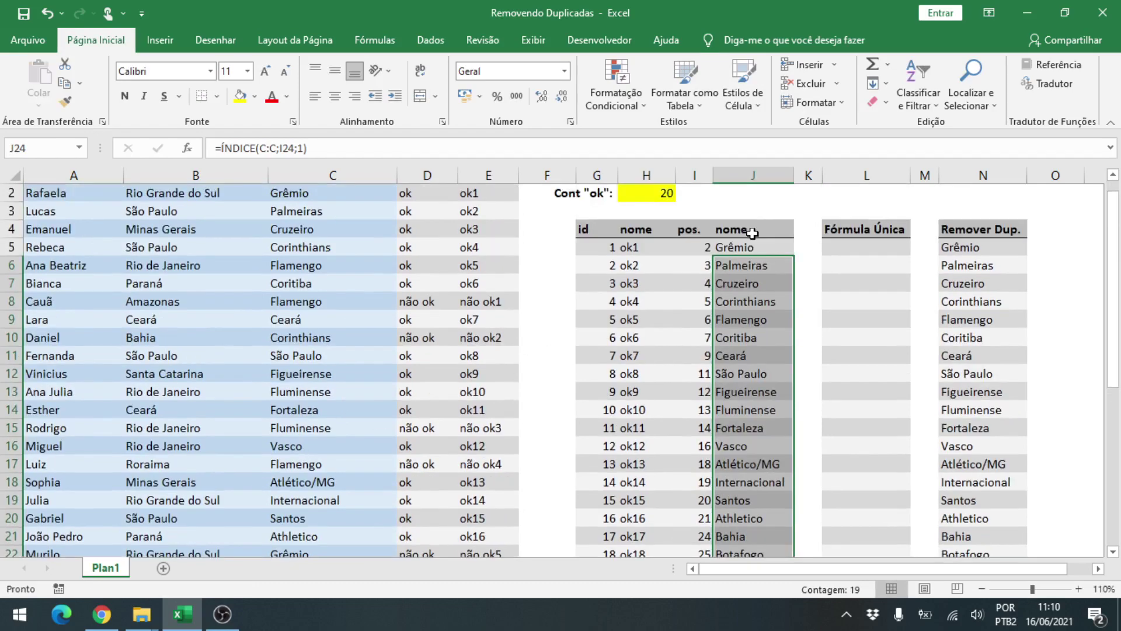
pyautogui.scroll(-1, 689, 318)
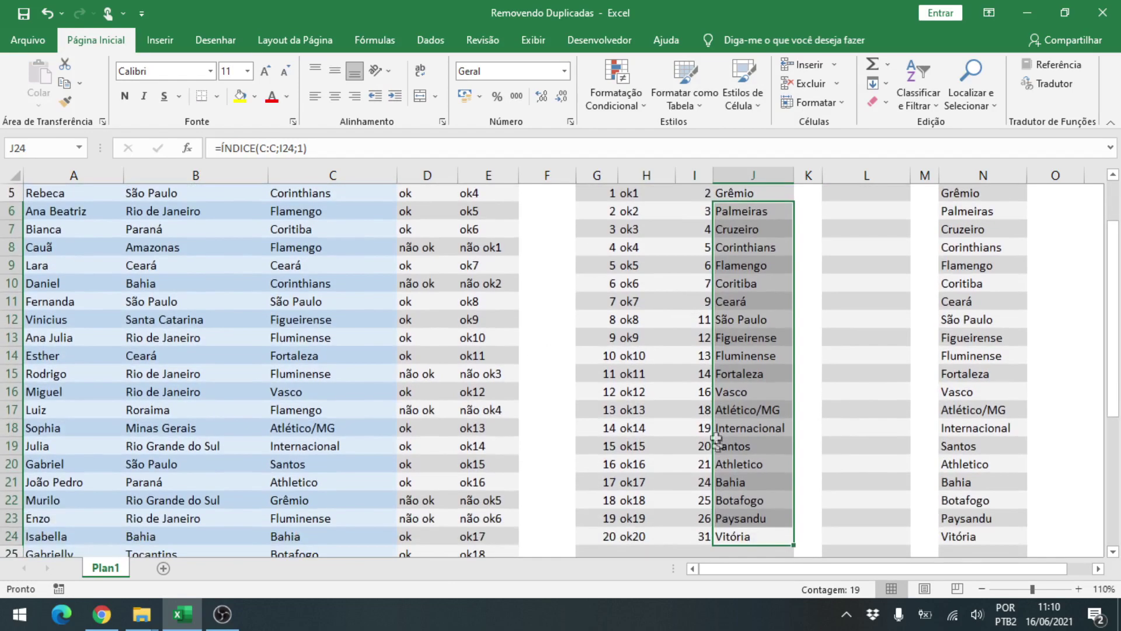
pyautogui.scroll(2, 718, 331)
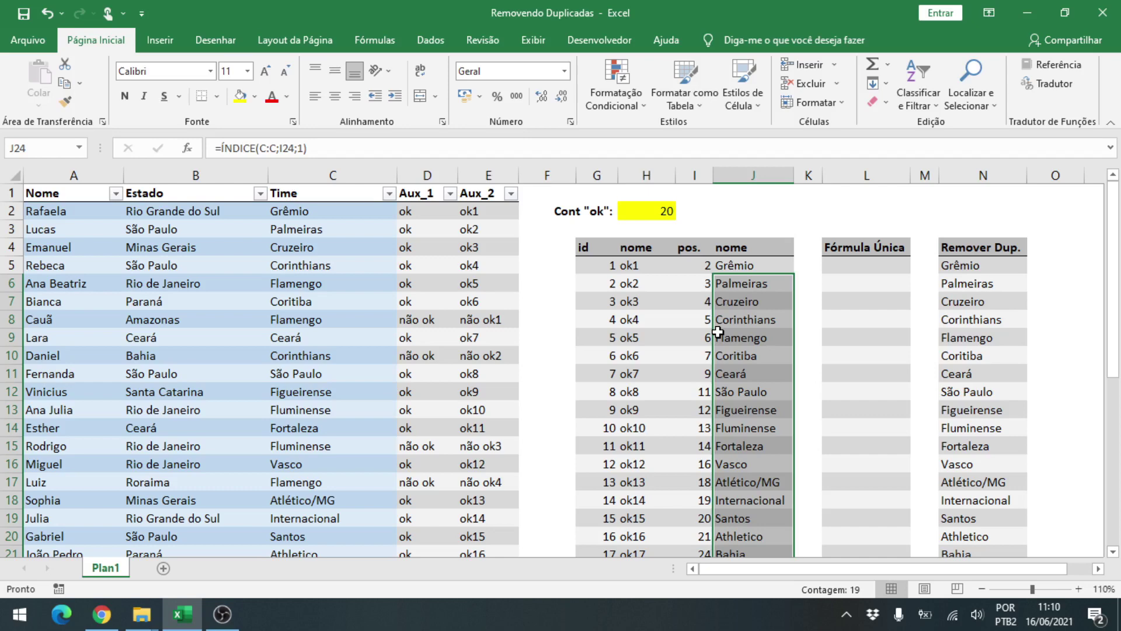
# Copy the formula text =ÍNDICE(C:C;I5;1) from J5 into L5, the first cell under Fórmula Única.
pyautogui.hotkey('ctrl', 'Up')
pyautogui.press('Down')
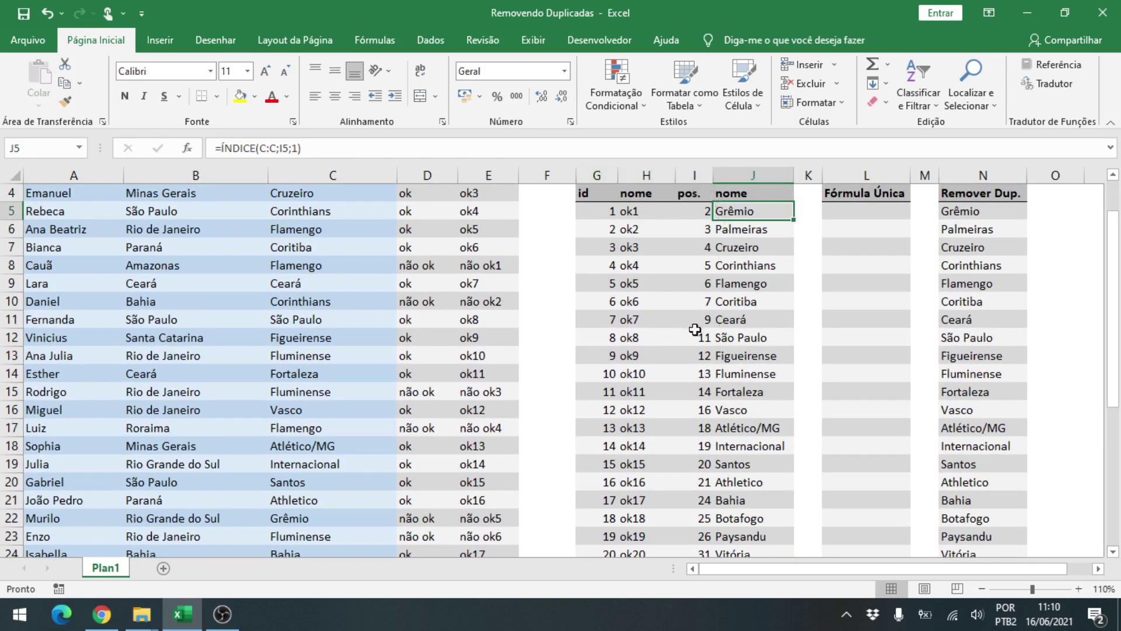
pyautogui.scroll(1, 681, 325)
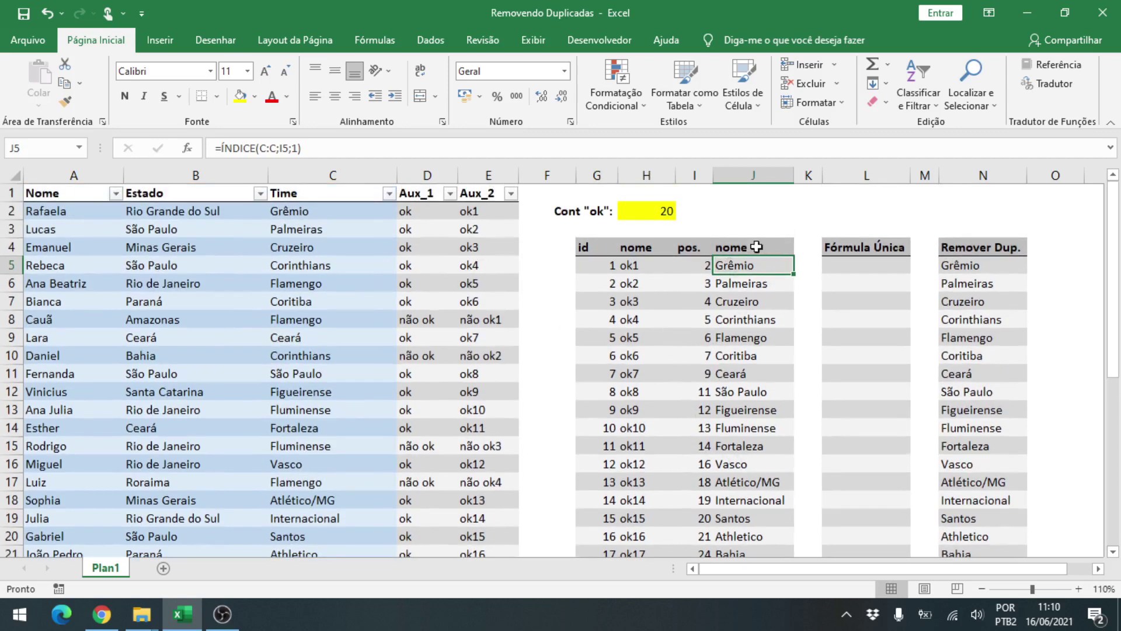
pyautogui.moveTo(339, 149); pyautogui.dragTo(146, 179)
pyautogui.hotkey('ctrl', 'c')
pyautogui.press('Escape')
pyautogui.click(835, 266)
pyautogui.click(694, 150)
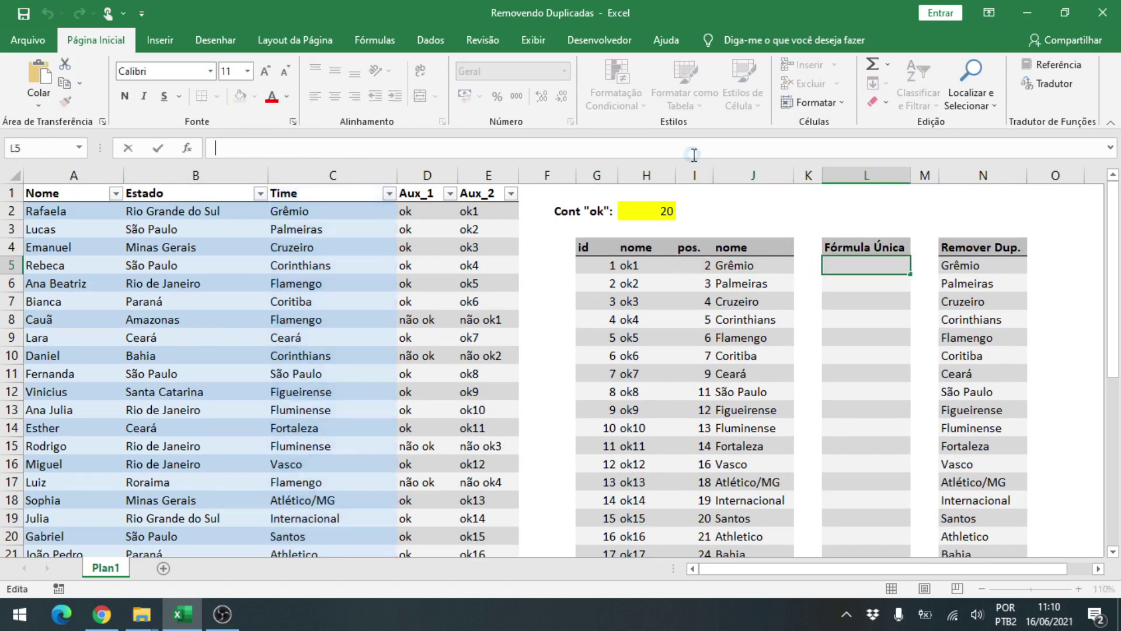
pyautogui.hotkey('ctrl', 'v')
pyautogui.hotkey('ctrl', 'Return')
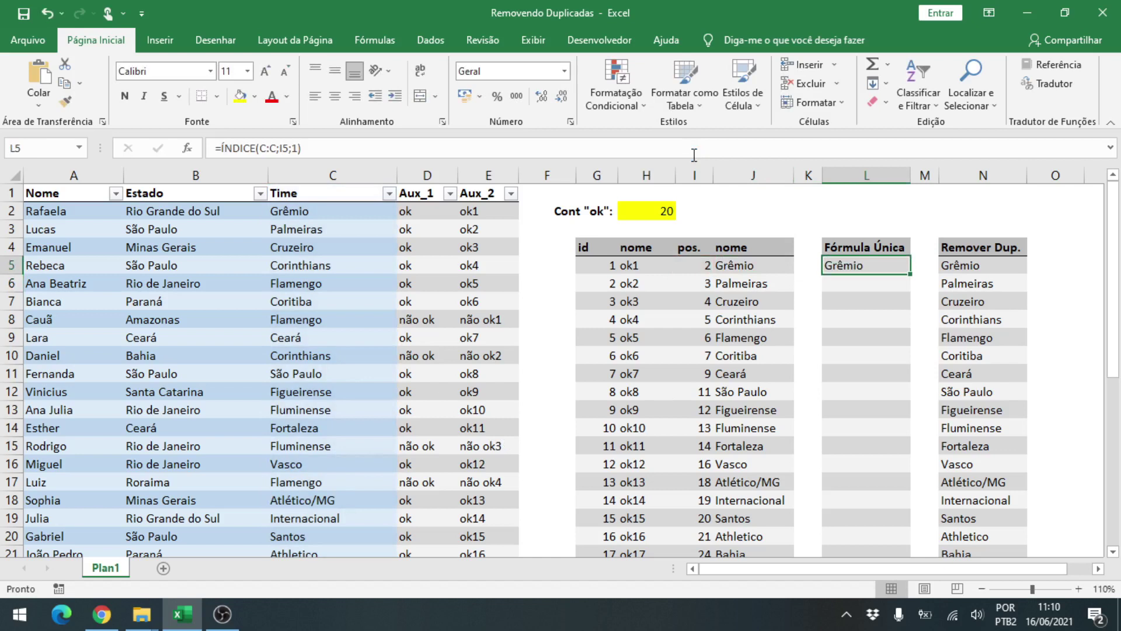
# Replace the I5 reference in L5's formula with the expression CORRESP(H5;E:E;0) copied from I5.
pyautogui.click(291, 148)
pyautogui.moveTo(260, 148); pyautogui.dragTo(289, 151)
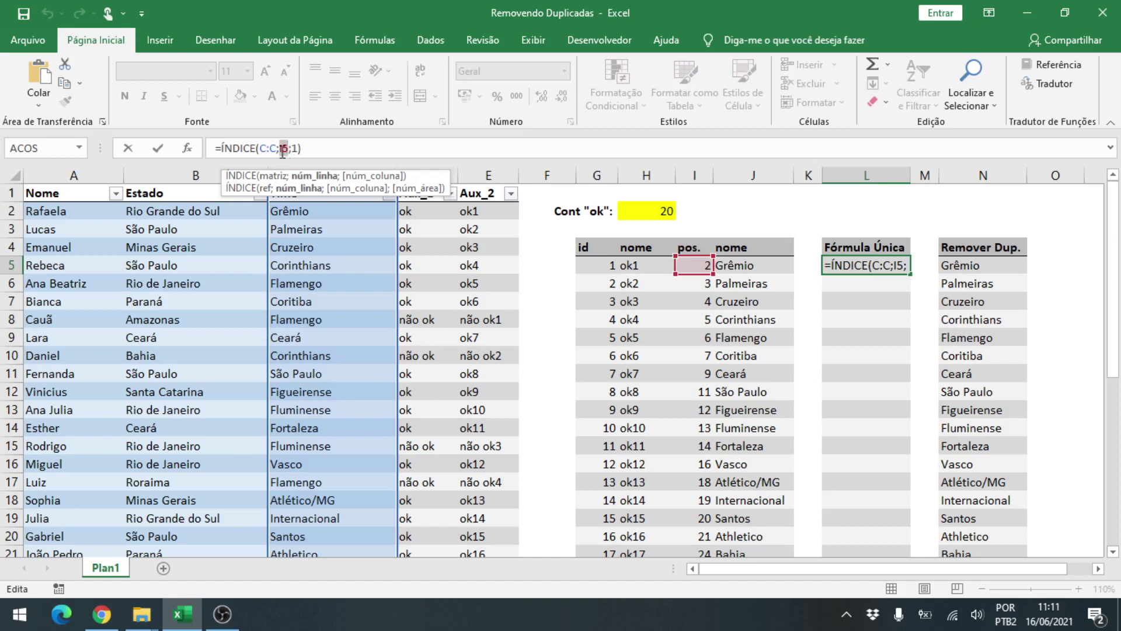
pyautogui.hotkey('ctrl', 'Return')
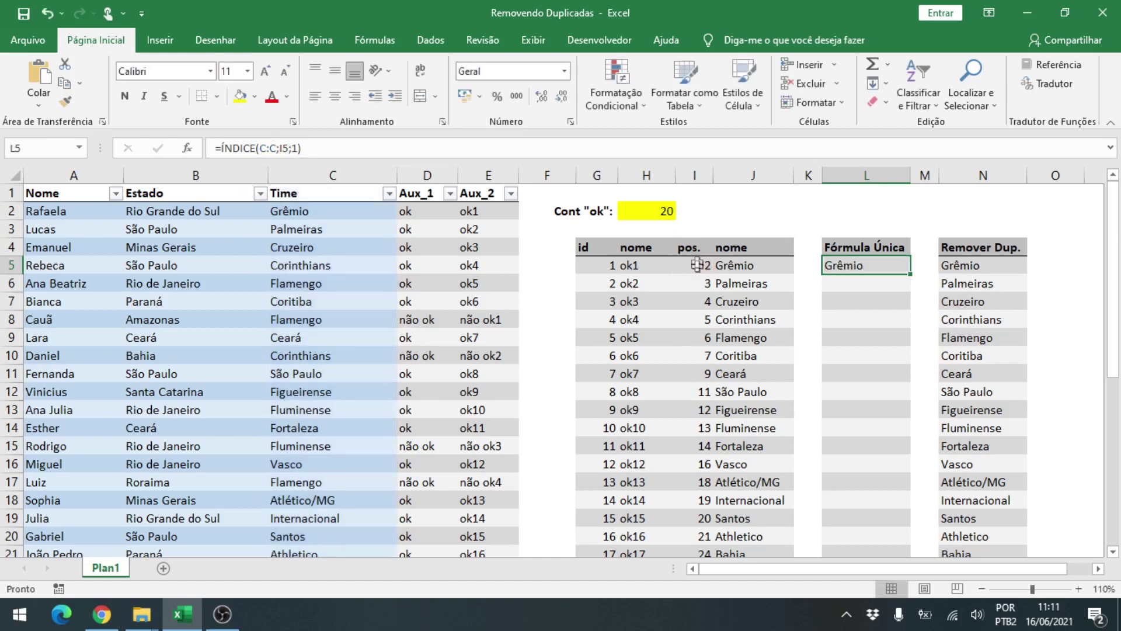
pyautogui.press('Left')
pyautogui.press('Left')
pyautogui.press('Left')
pyautogui.click(227, 153)
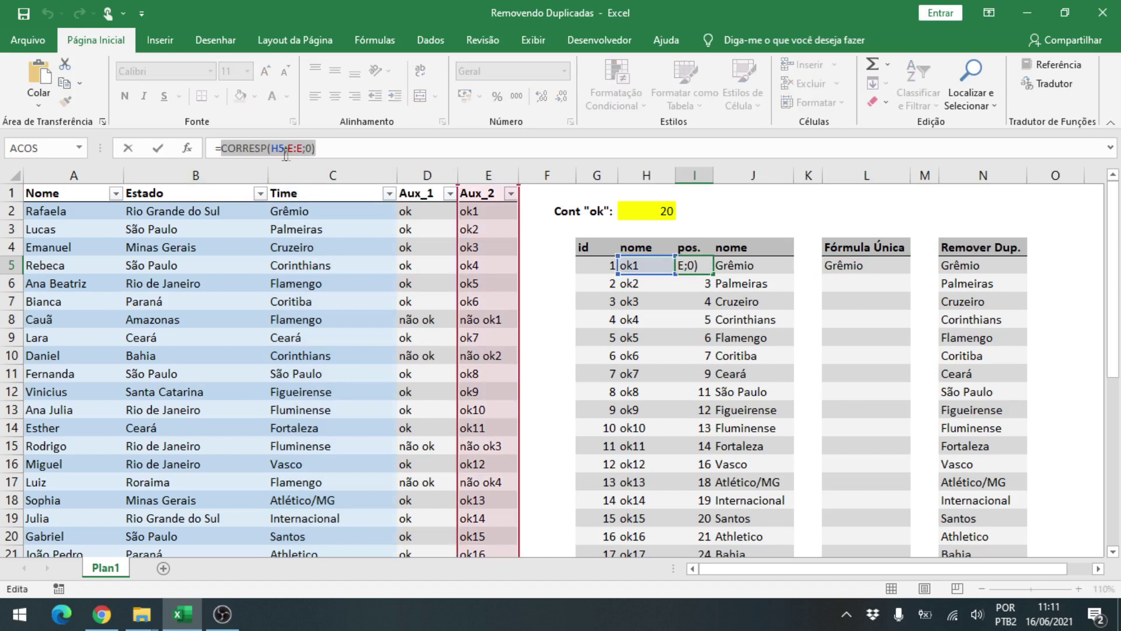
pyautogui.press('Escape')
pyautogui.click(838, 267)
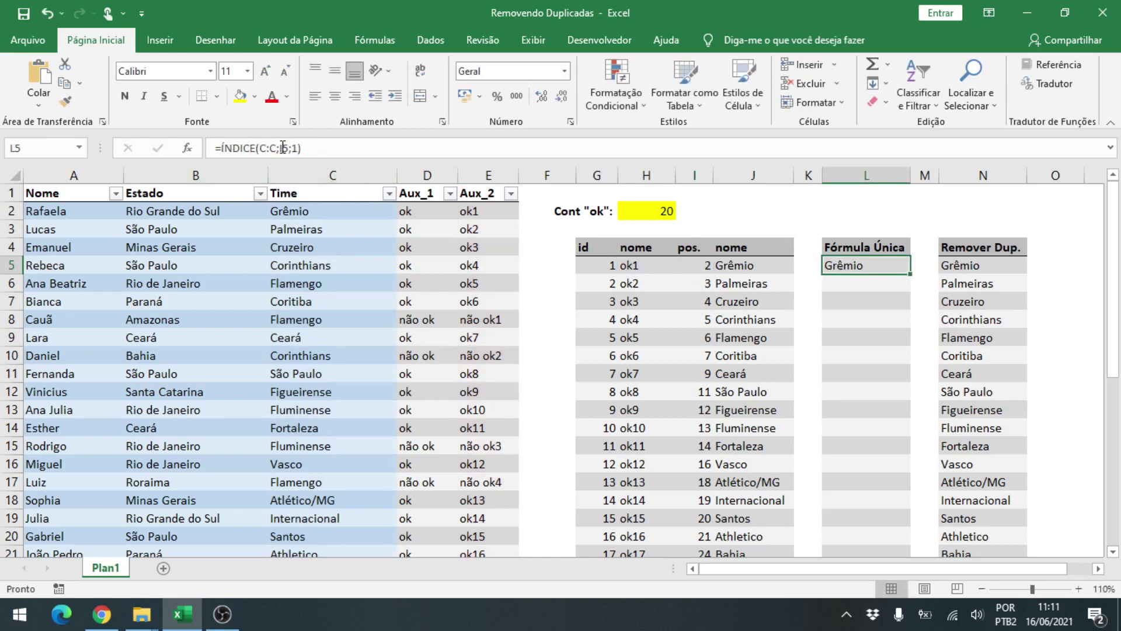
pyautogui.doubleClick(282, 147)
pyautogui.hotkey('ctrl', 'v')
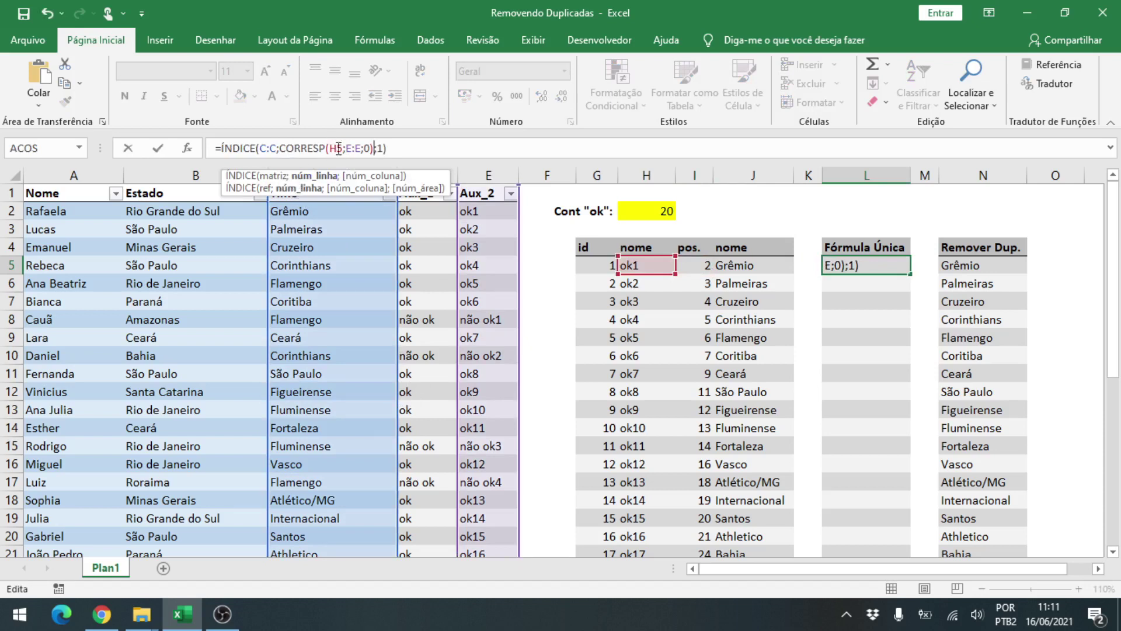
pyautogui.press('Return')
# Replace the H5 reference in L5's formula with the expression "ok"&G5 copied from H5.
pyautogui.click(643, 266)
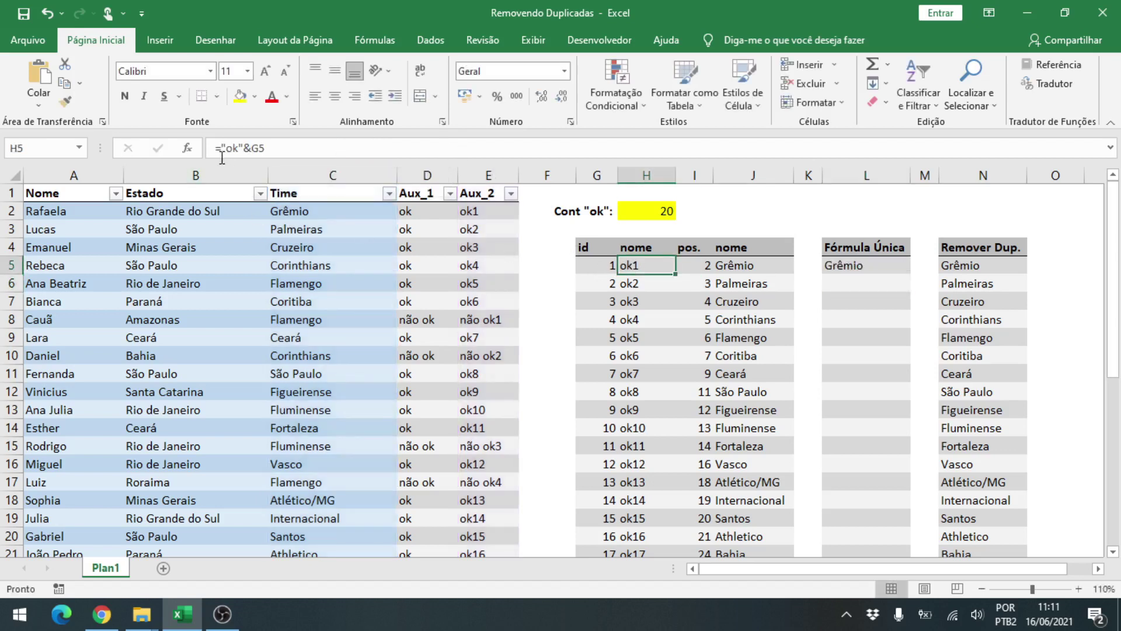
pyautogui.moveTo(222, 150); pyautogui.dragTo(307, 151)
pyautogui.press('Escape')
pyautogui.click(846, 265)
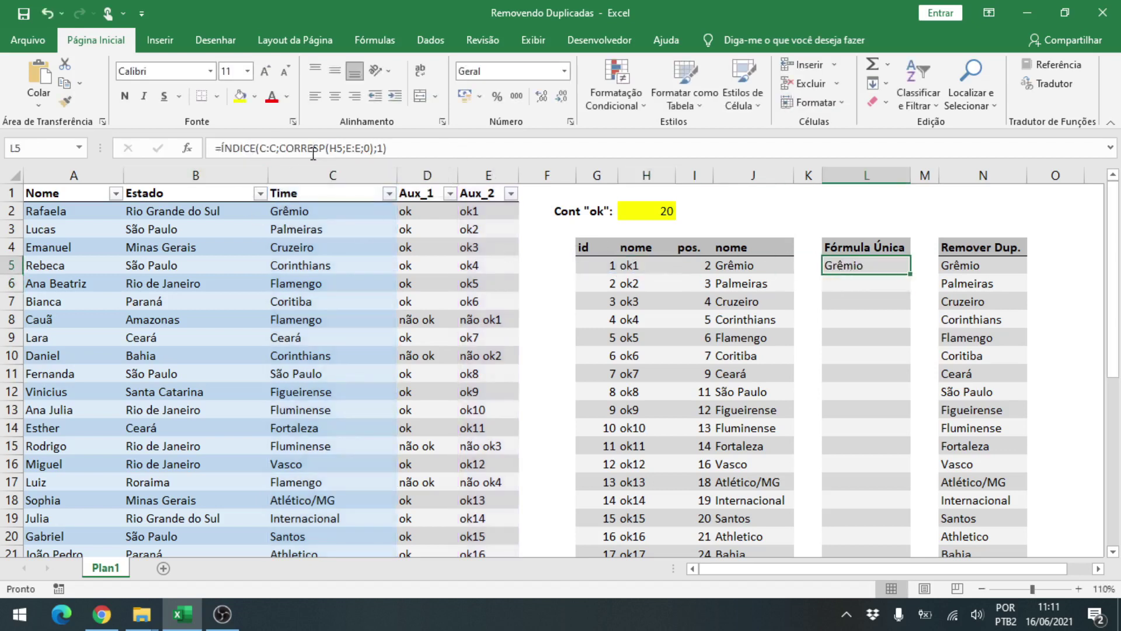
pyautogui.doubleClick(335, 149)
pyautogui.hotkey('ctrl', 'v')
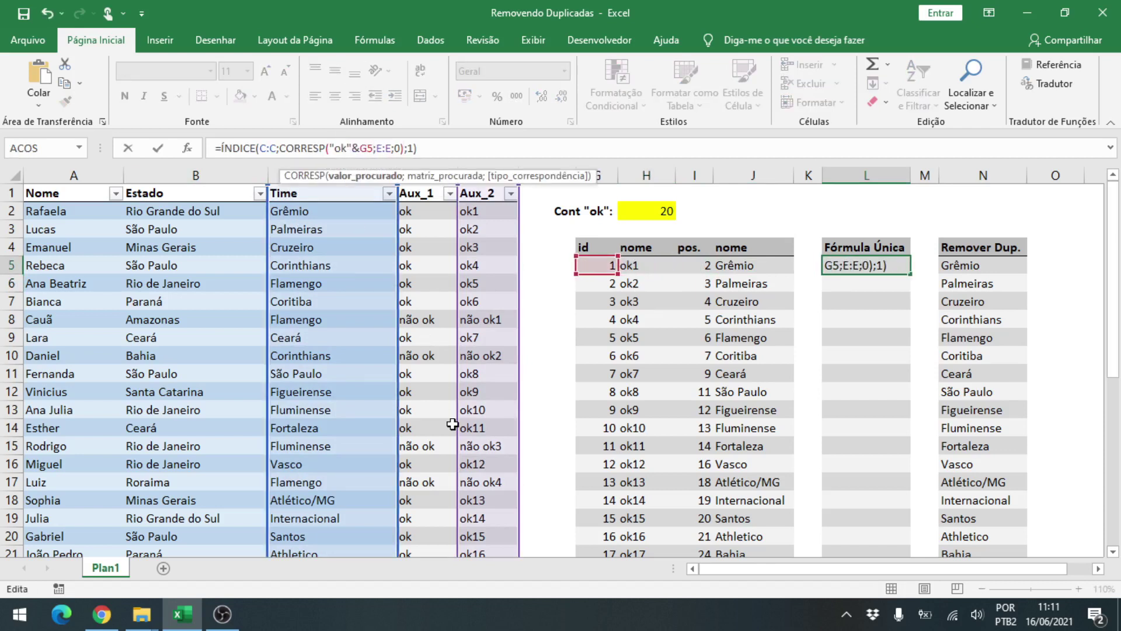
pyautogui.press('Return')
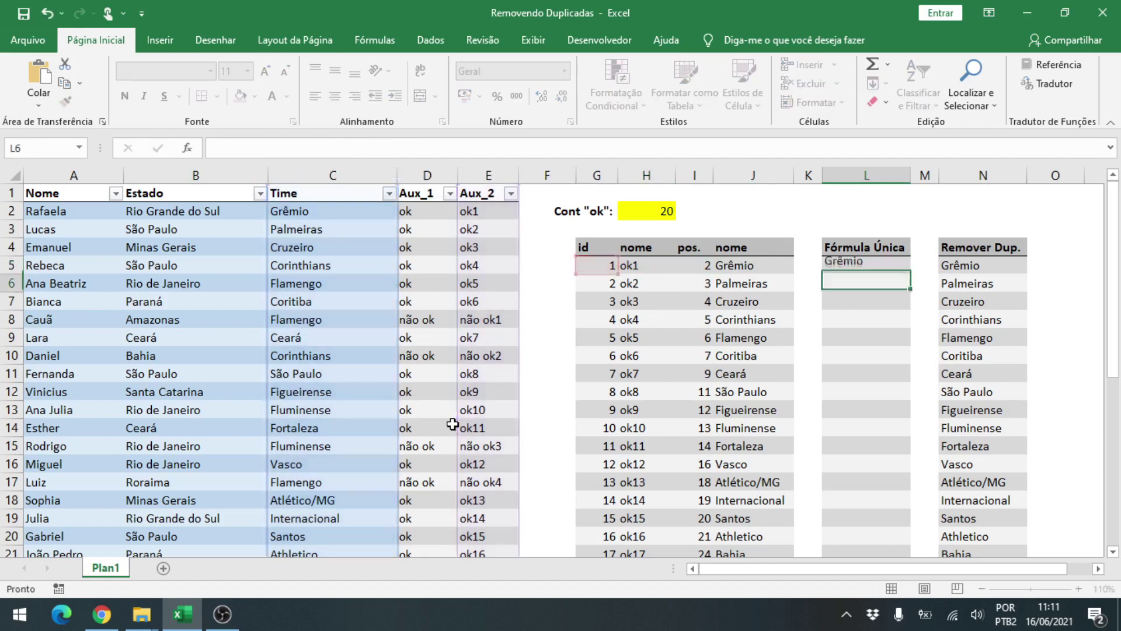
# Replace the G5 reference in L5's formula with LIN(A1) copied from G5, and check the combined formula.
pyautogui.click(584, 264)
pyautogui.moveTo(220, 156); pyautogui.dragTo(261, 151)
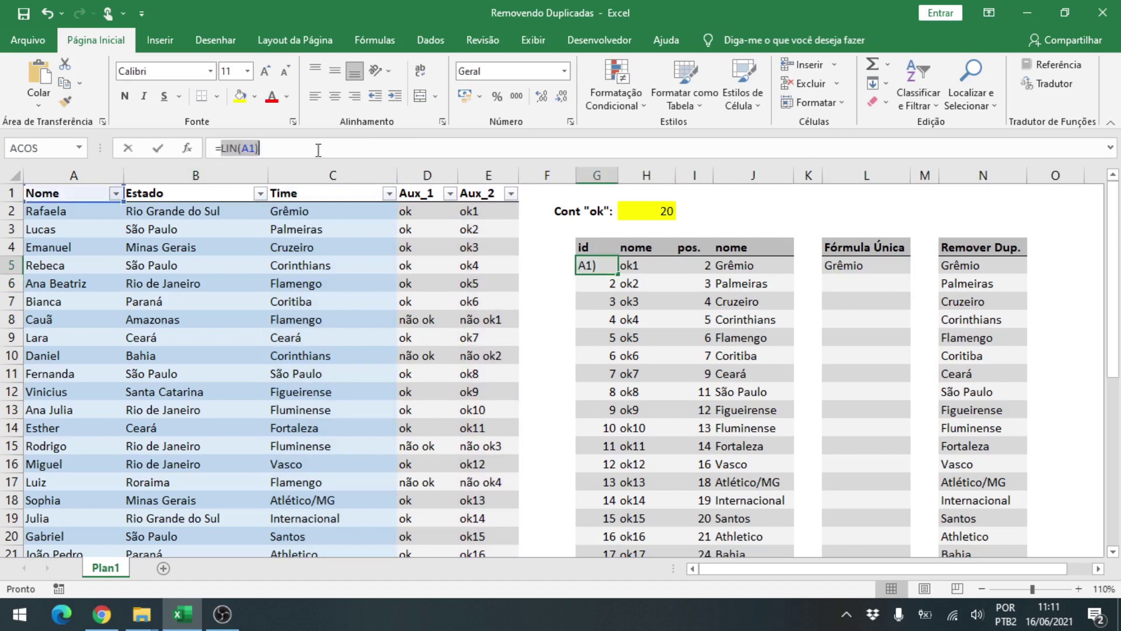
pyautogui.press('Escape')
pyautogui.click(859, 266)
pyautogui.click(371, 150)
pyautogui.doubleClick(368, 150)
pyautogui.hotkey('ctrl', 'v')
pyautogui.press('Return')
pyautogui.press('Up')
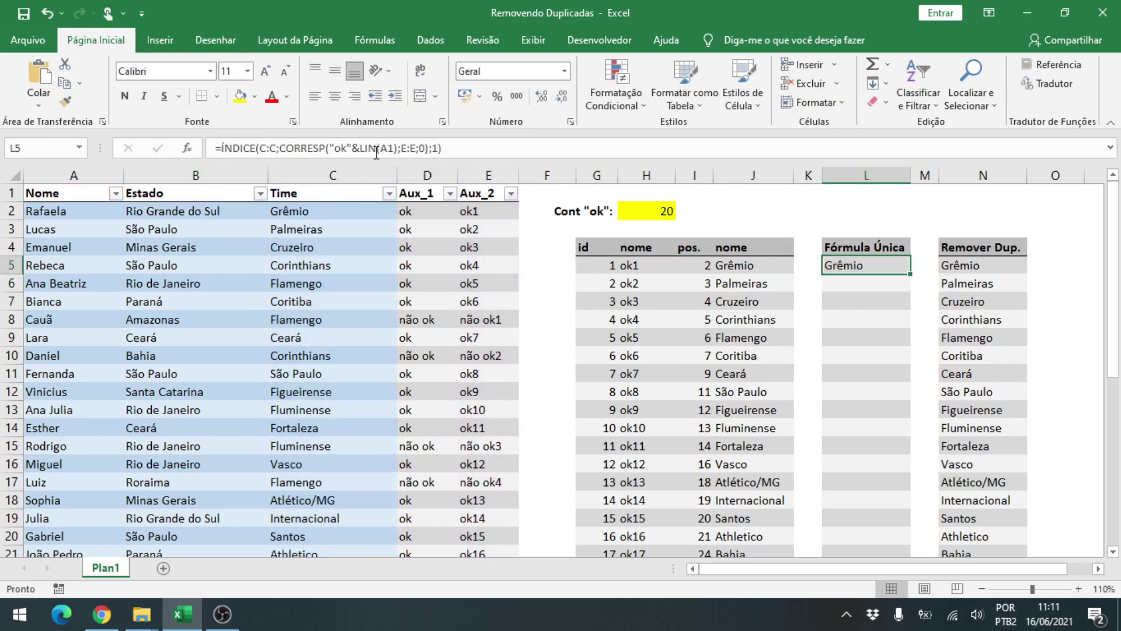
pyautogui.click(377, 150)
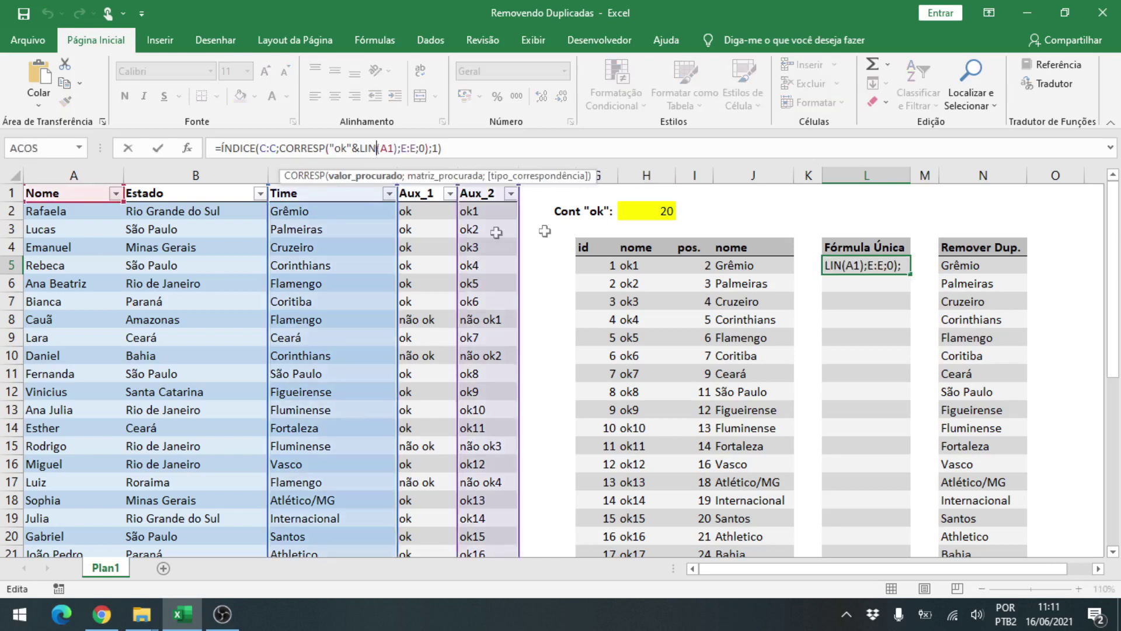
pyautogui.press('Escape')
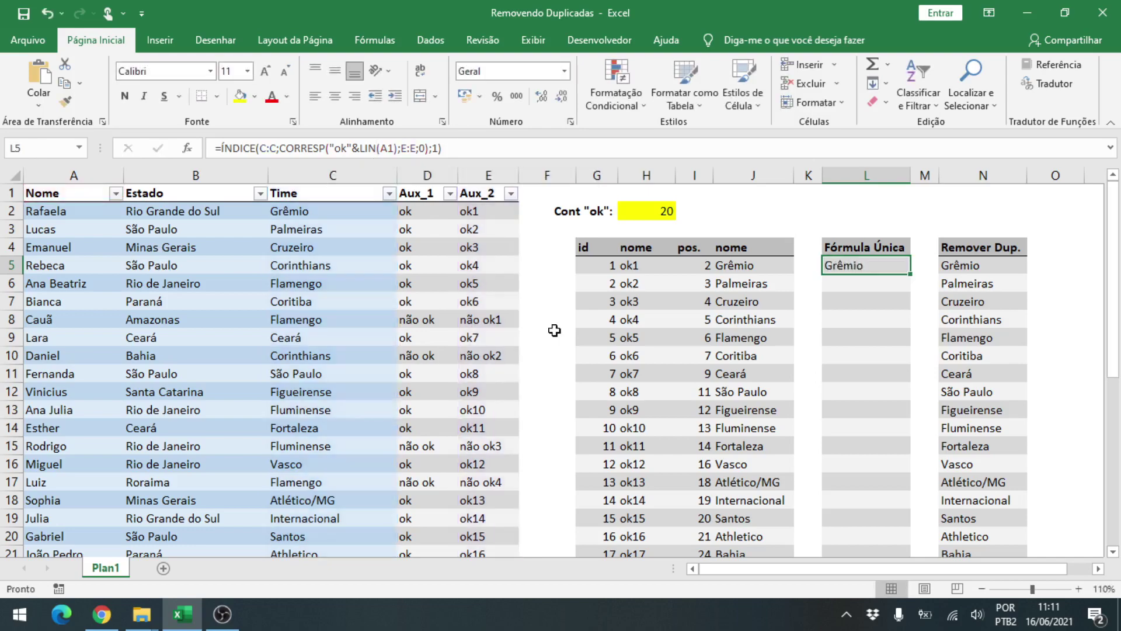
# Copy the combined formula from L5 down the Fórmula Única column to row 24.
pyautogui.hotkey('ctrl', 'c')
pyautogui.press('Left')
pyautogui.press('Left')
pyautogui.hotkey('ctrl', 'Down')
pyautogui.press('Right')
pyautogui.press('Right')
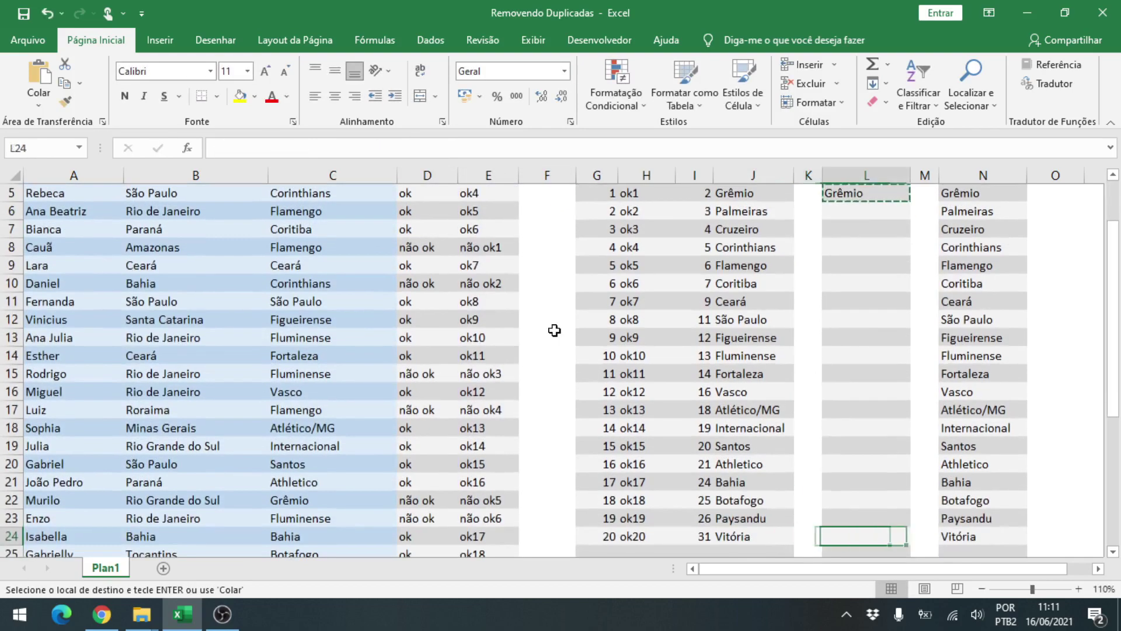
pyautogui.hotkey('ctrl', 'shift', 'Up')
pyautogui.hotkey('shift', 'Down')
pyautogui.press('Return')
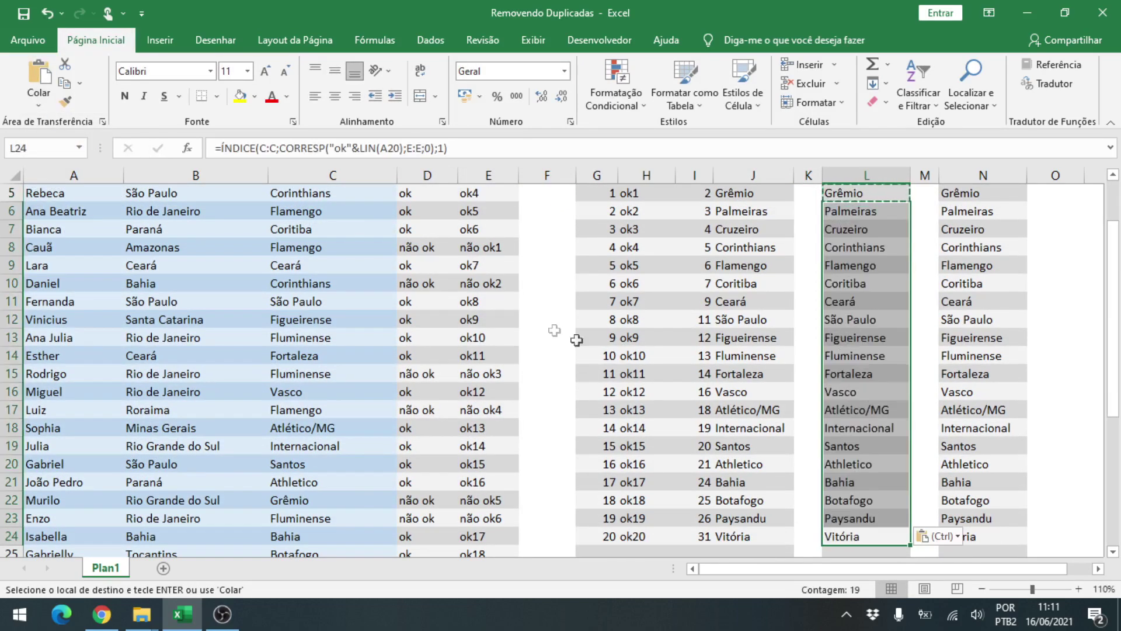
# Compare the team list under Fórmula Única with the one under Remover Dup.
pyautogui.scroll(2, 584, 339)
pyautogui.moveTo(1113, 327); pyautogui.dragTo(1114, 350)
pyautogui.moveTo(961, 211); pyautogui.dragTo(989, 552)
pyautogui.moveTo(865, 211); pyautogui.dragTo(870, 514)
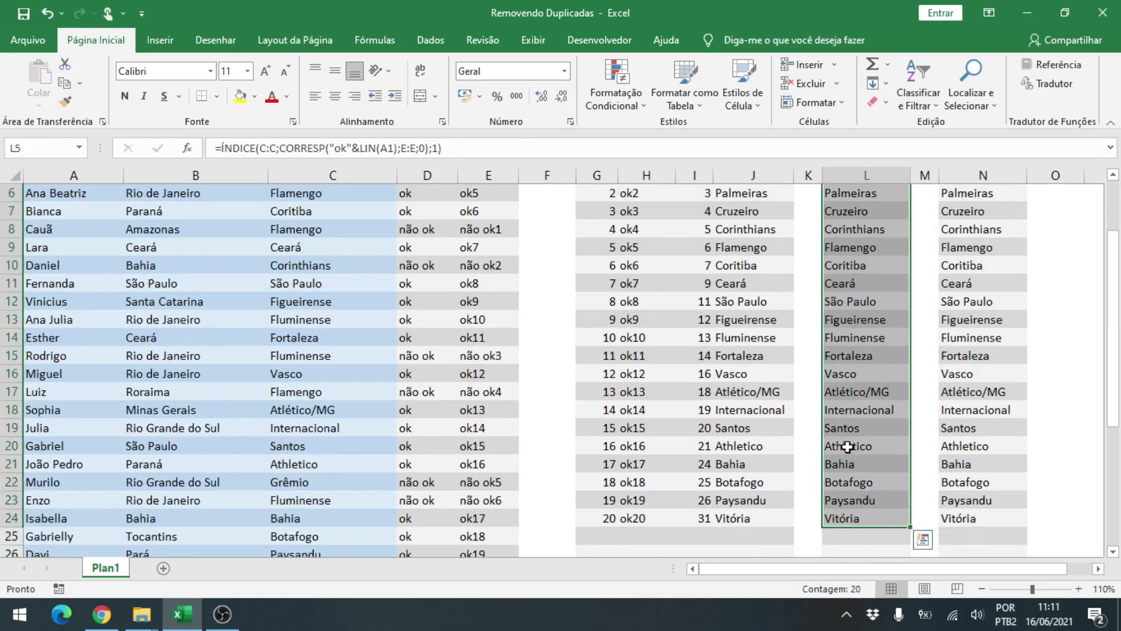
pyautogui.scroll(2, 848, 446)
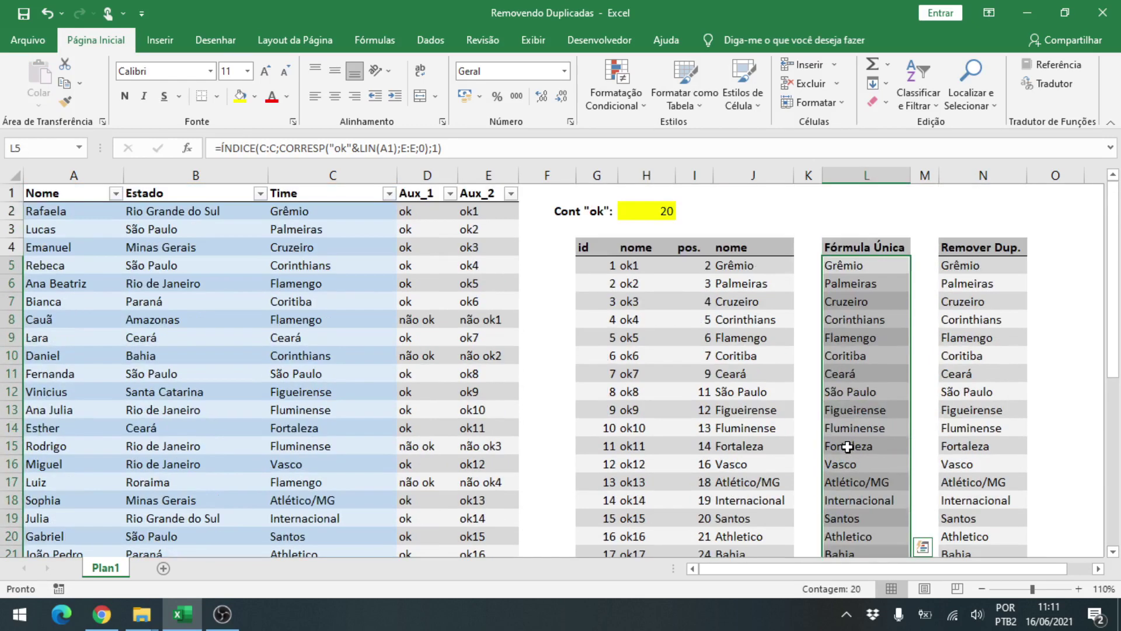